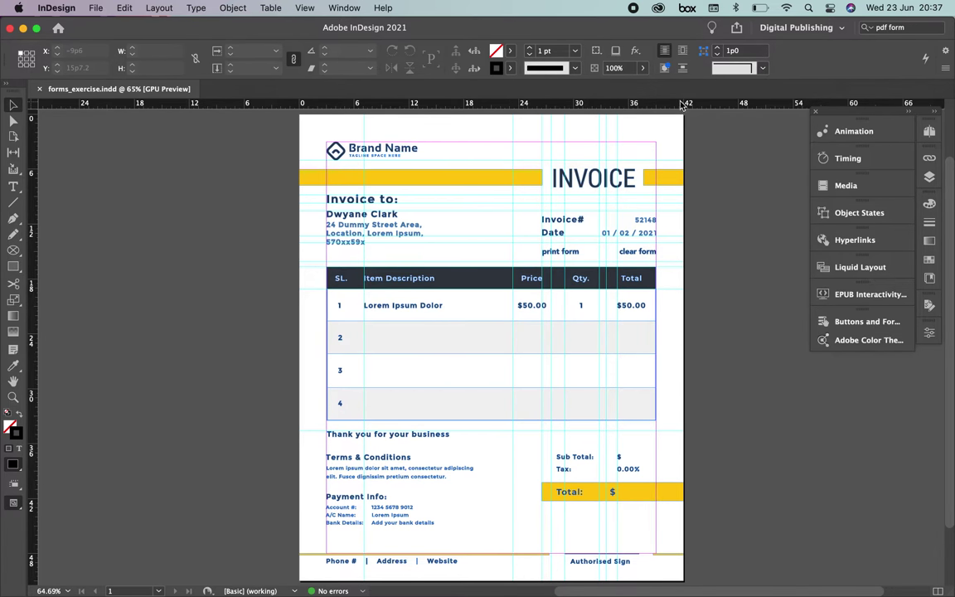
- Switch the workspace to Interactive for PDF
click(808, 28)
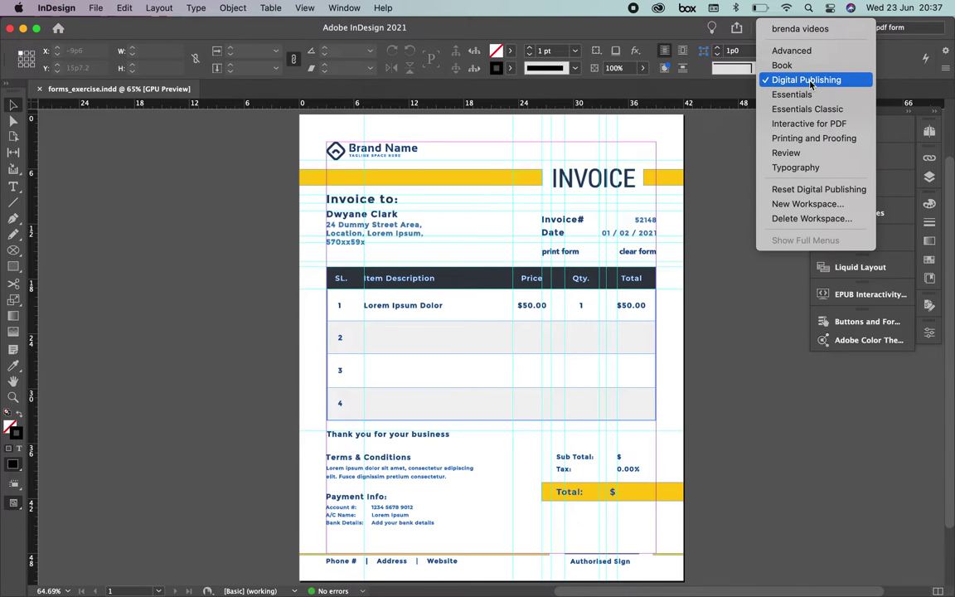
click(803, 124)
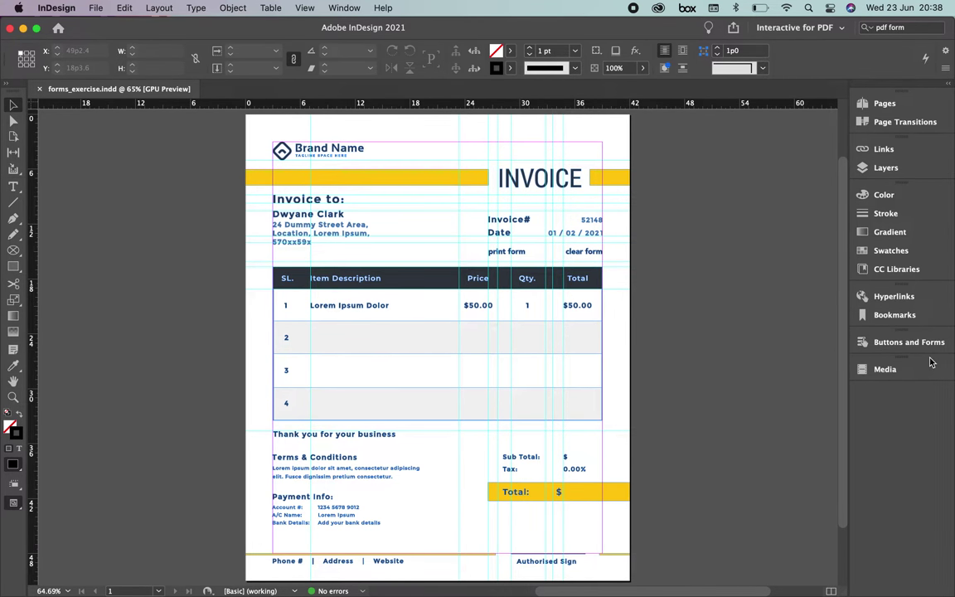
click(344, 7)
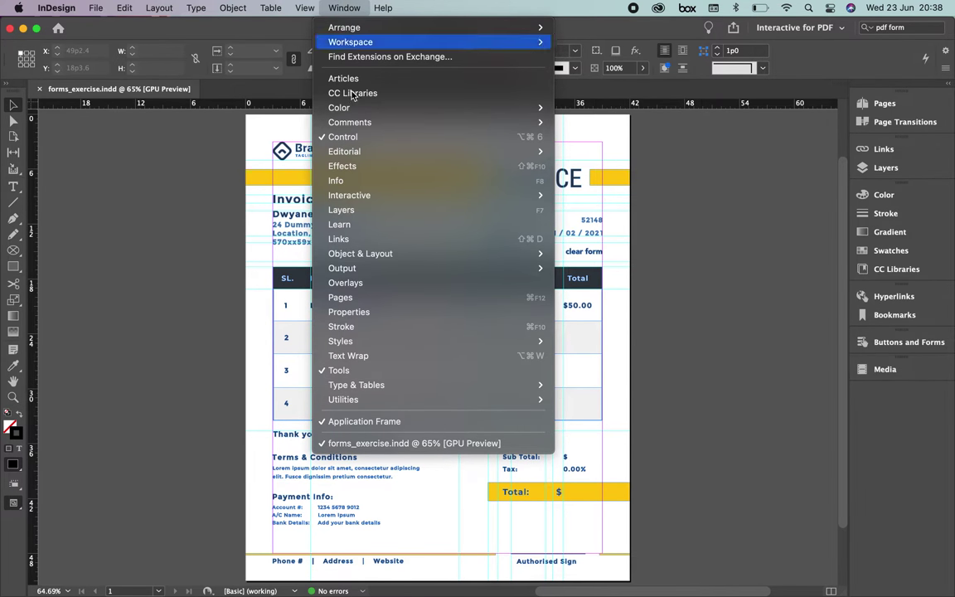
mouse_move(367, 196)
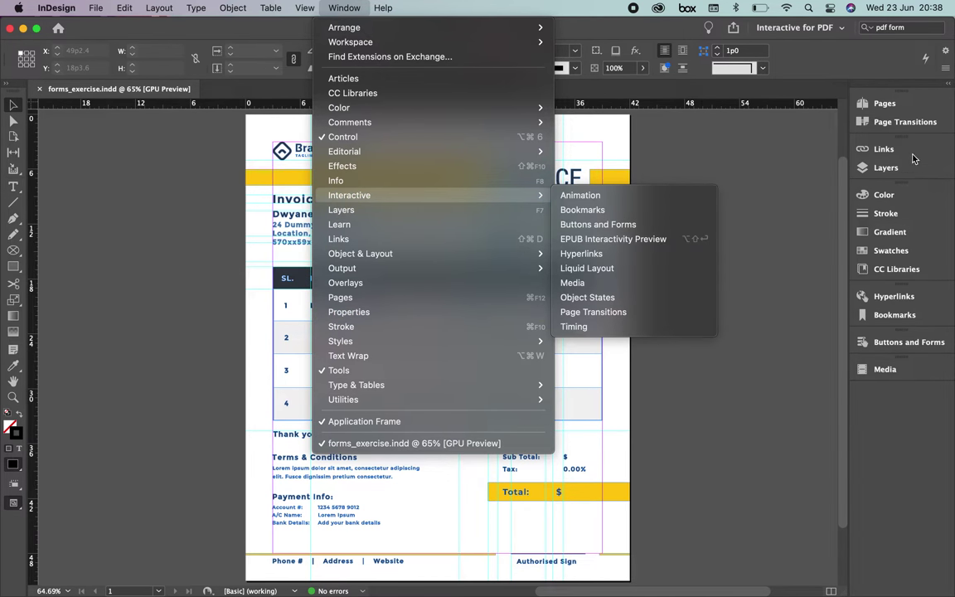
click(480, 5)
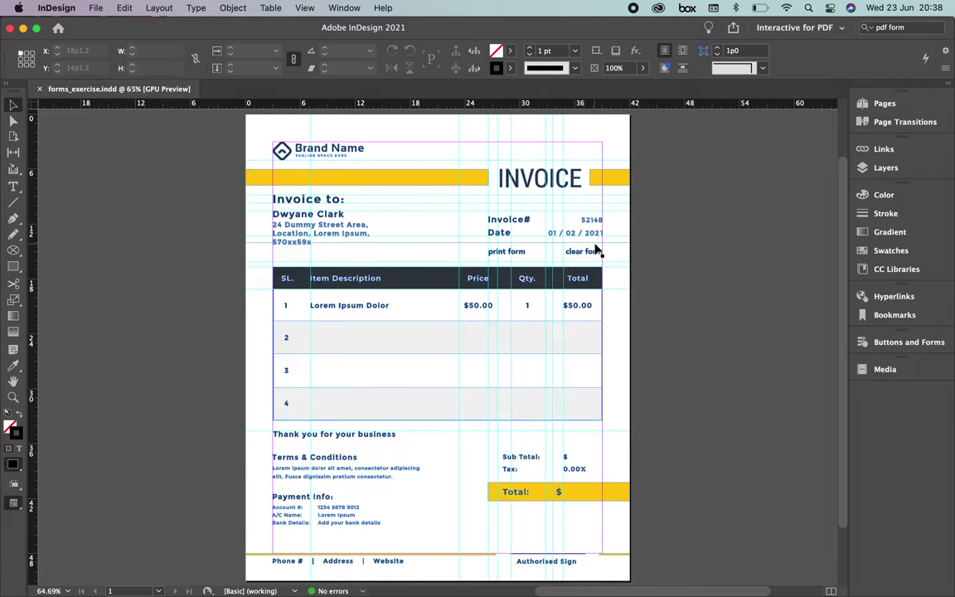
- Open the Buttons and Forms panel and float it beside the invoice page
click(902, 344)
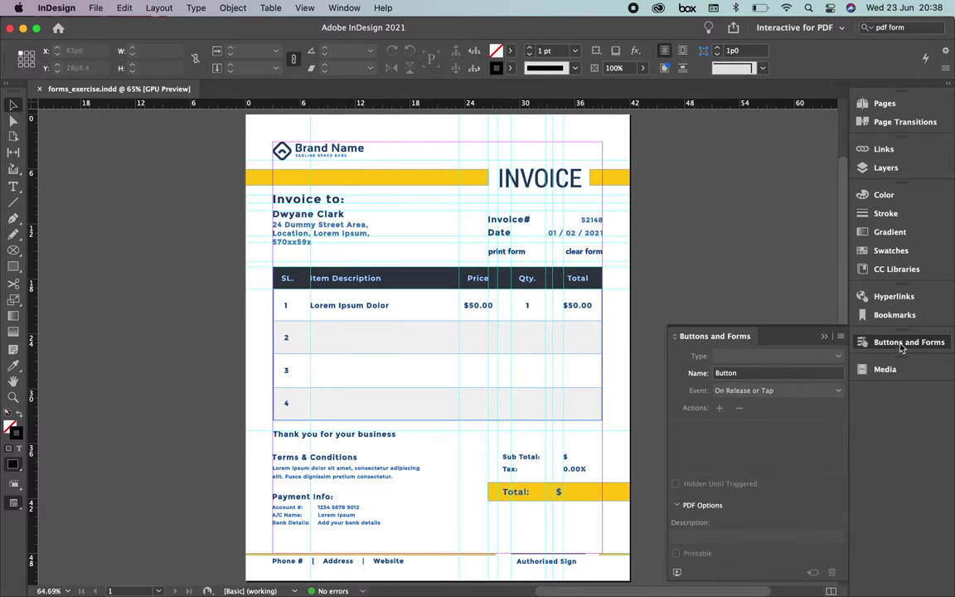
drag(787, 332, 775, 125)
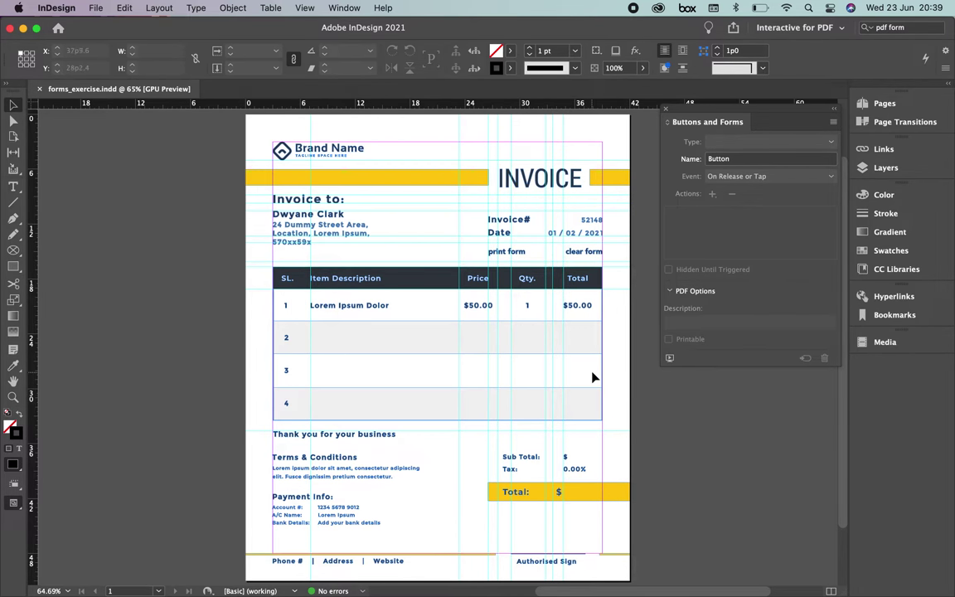
- Draw a rectangle about 16p2 wide and 2p2 high in the Item Description cell of table row 2
click(389, 341)
click(426, 355)
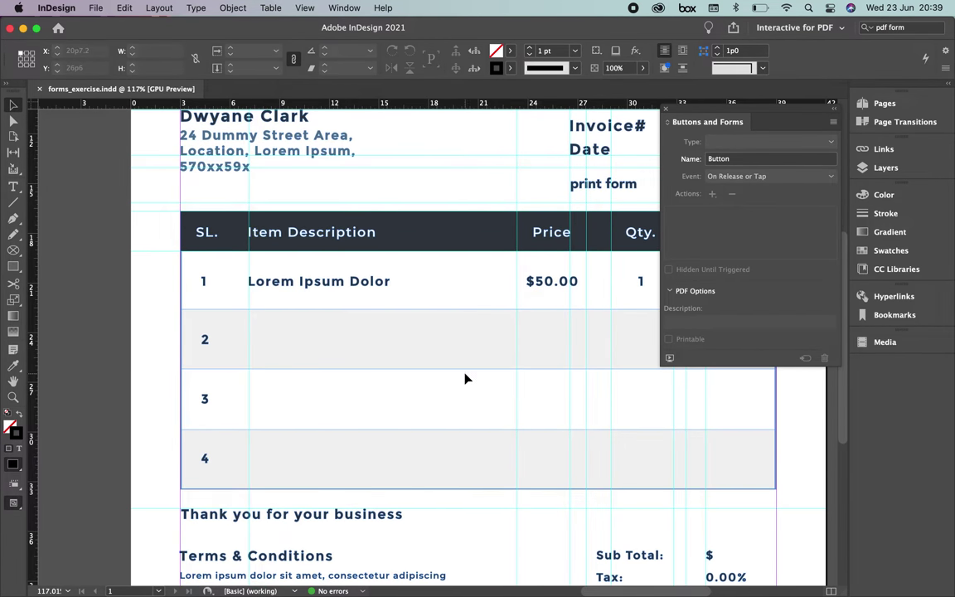
click(12, 266)
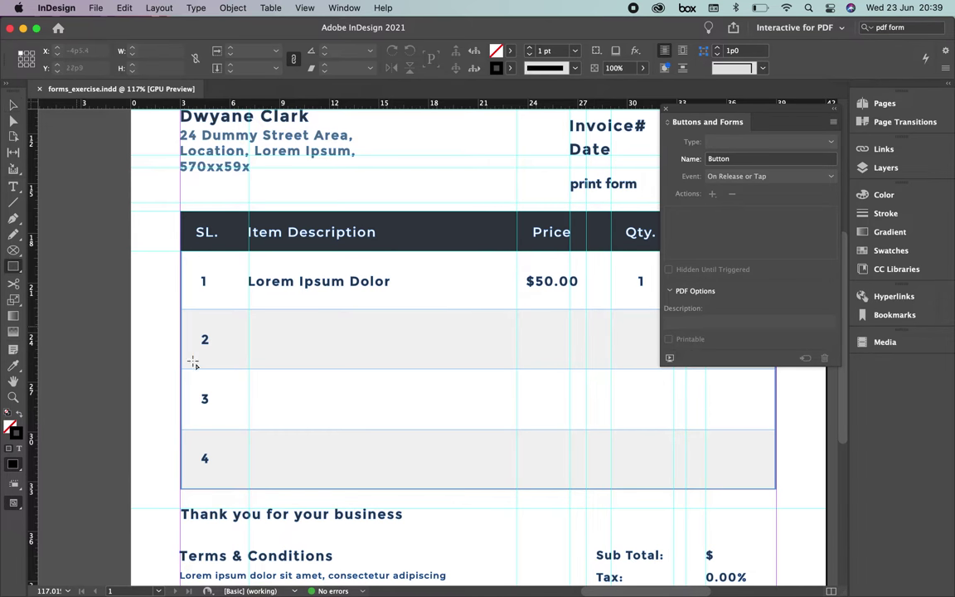
mouse_move(248, 321)
mouse_down()
mouse_move(289, 346)
mouse_move(365, 361)
mouse_move(517, 361)
mouse_up()
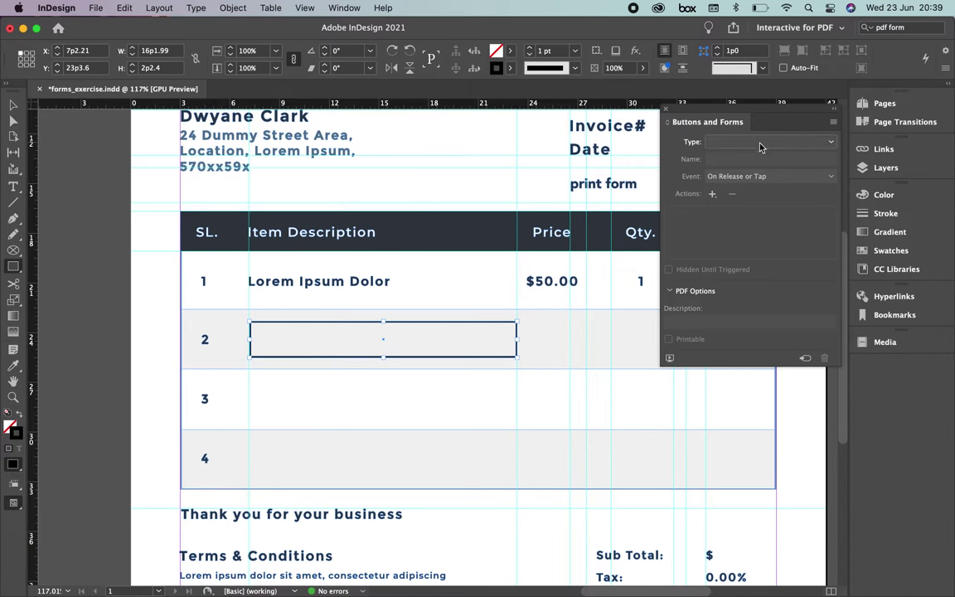
- Convert the row 2 rectangle to a Text Field named "text-product 1" with the On Release or Tap event
click(831, 144)
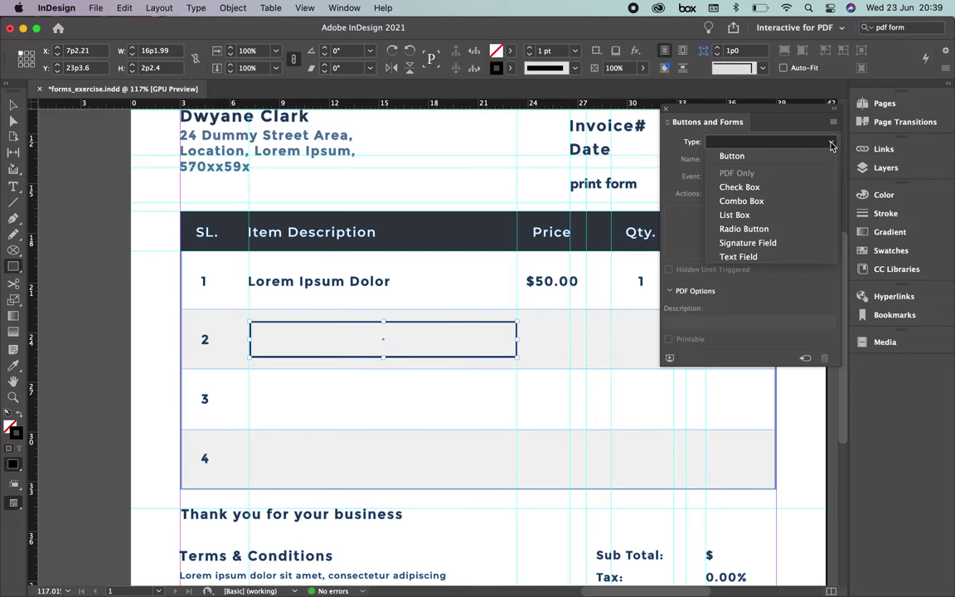
click(770, 257)
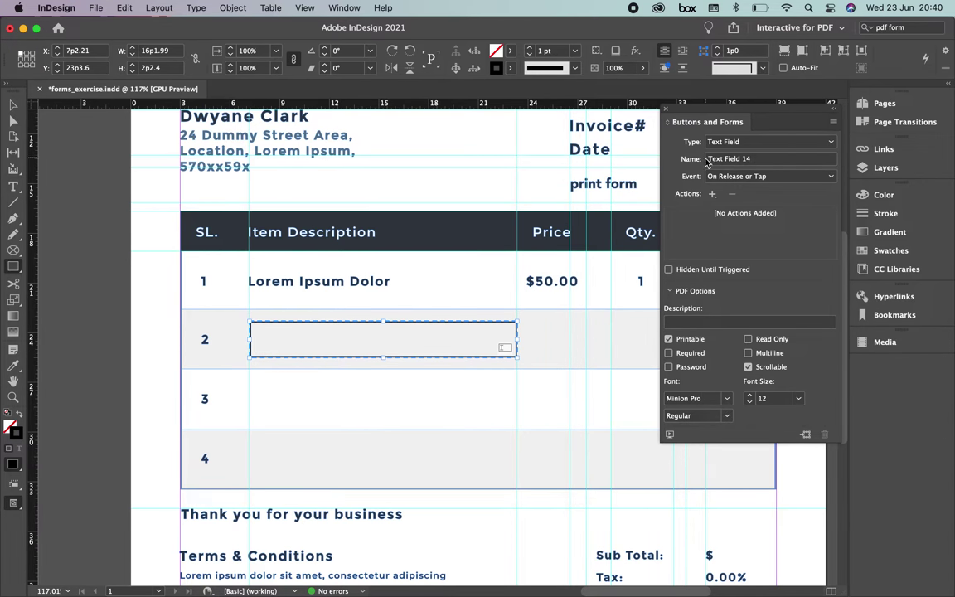
drag(707, 159, 759, 179)
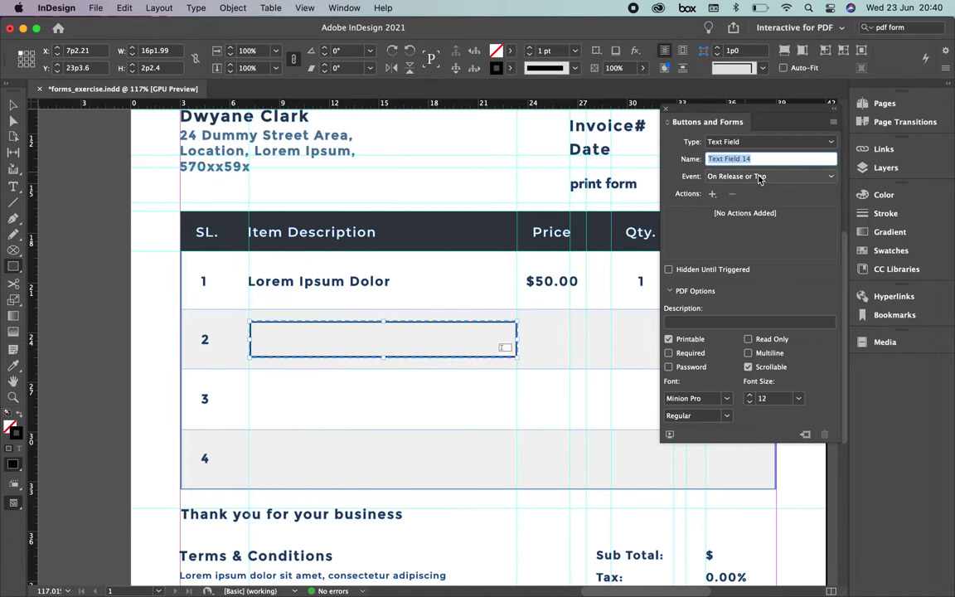
text(text-product 1)
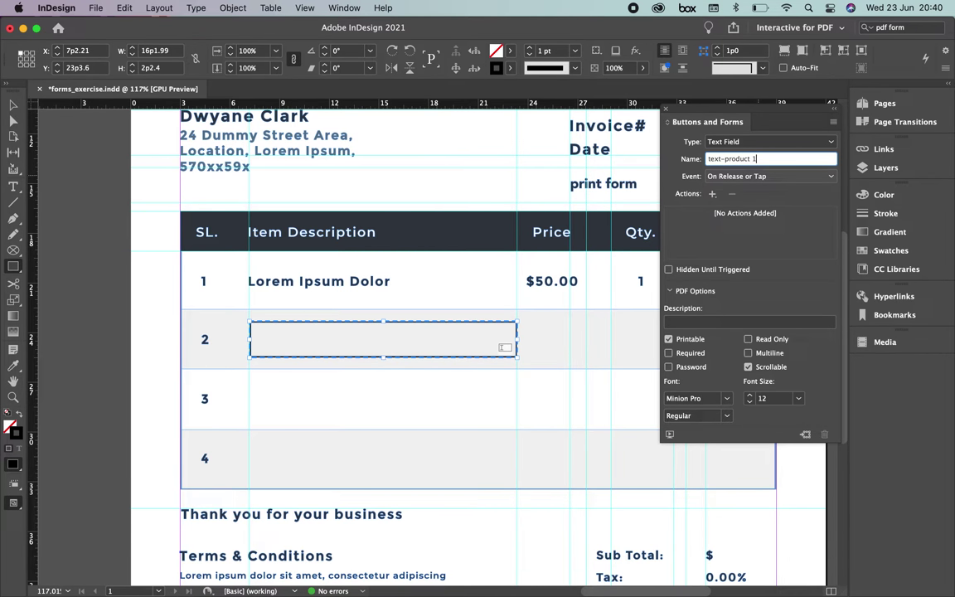
click(755, 177)
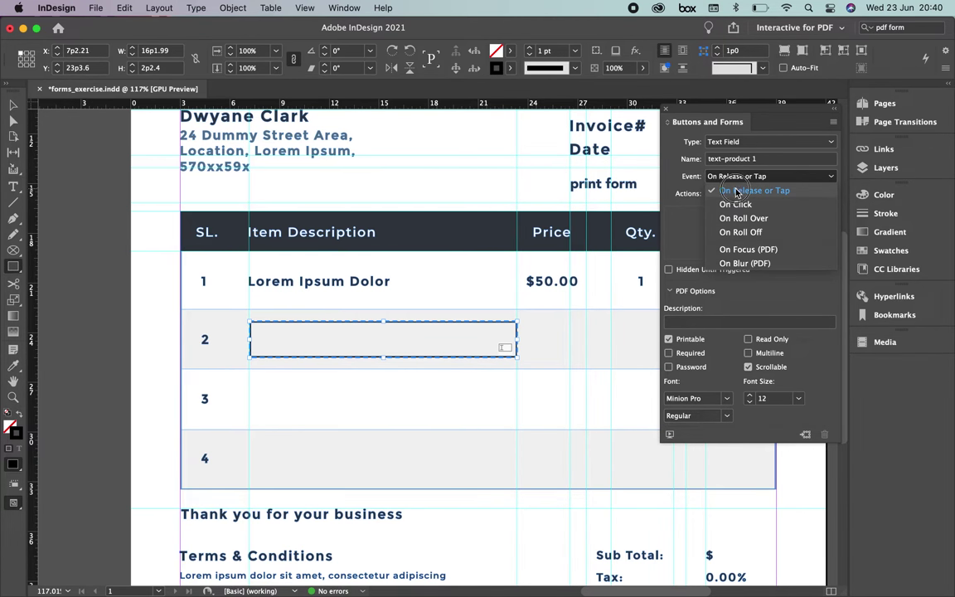
click(746, 189)
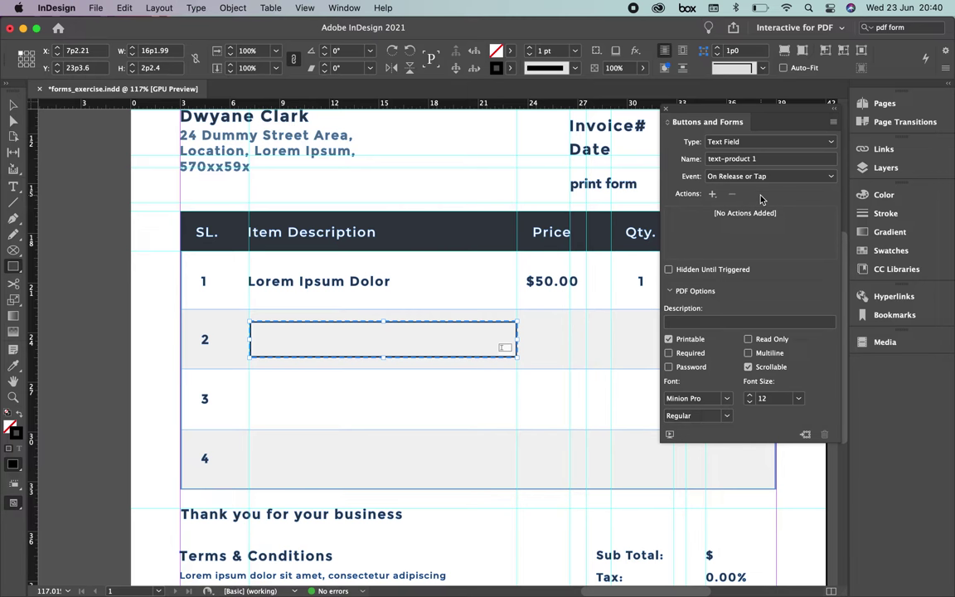
click(712, 194)
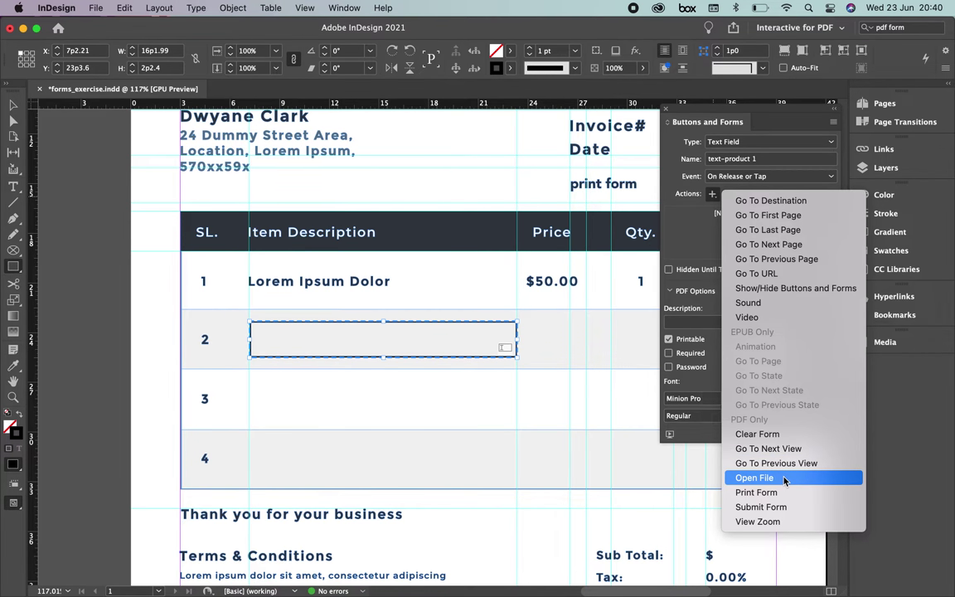
click(467, 396)
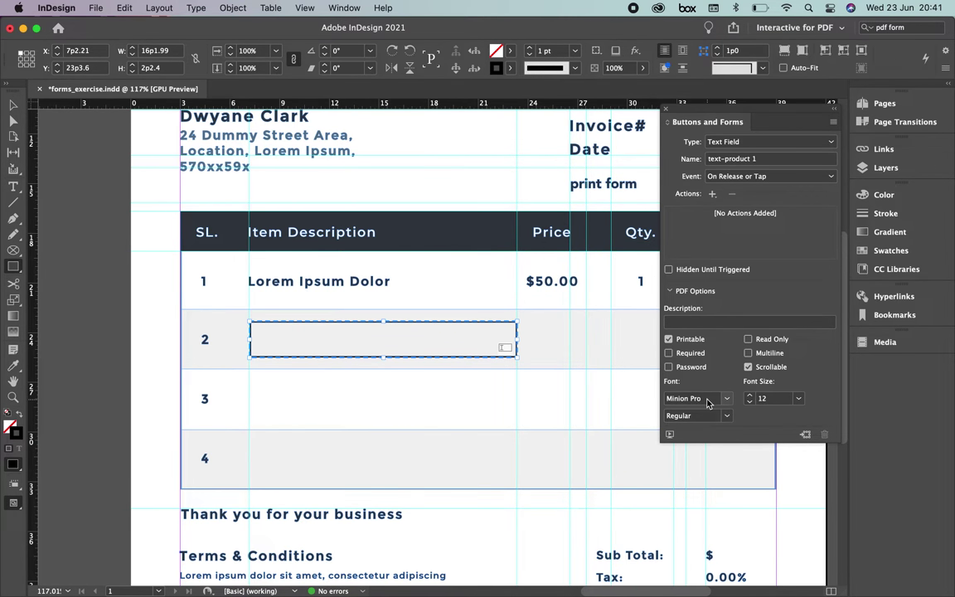
- Set the text field's font to Avenir, style Regular, at size 12
click(680, 398)
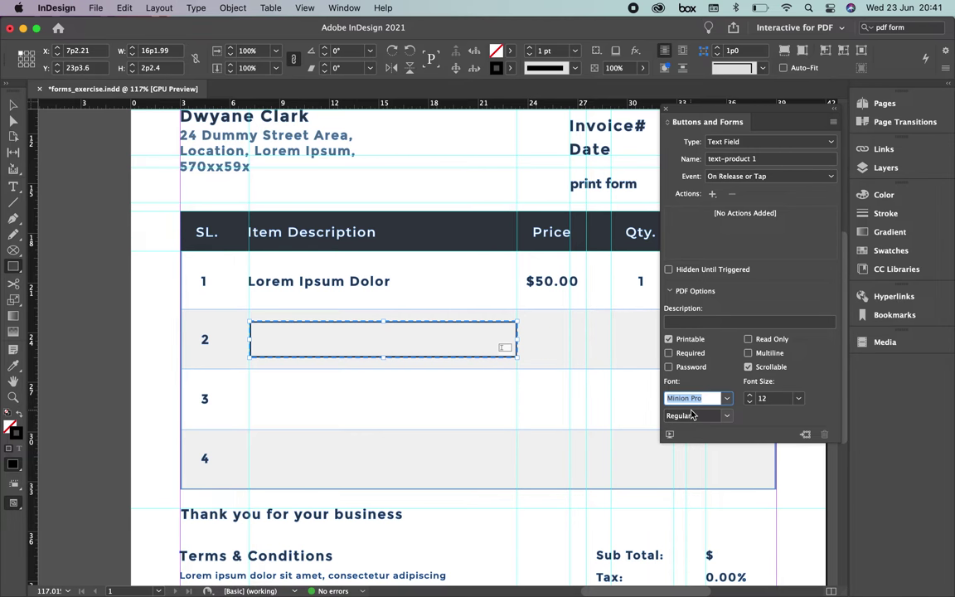
text(Avenir)
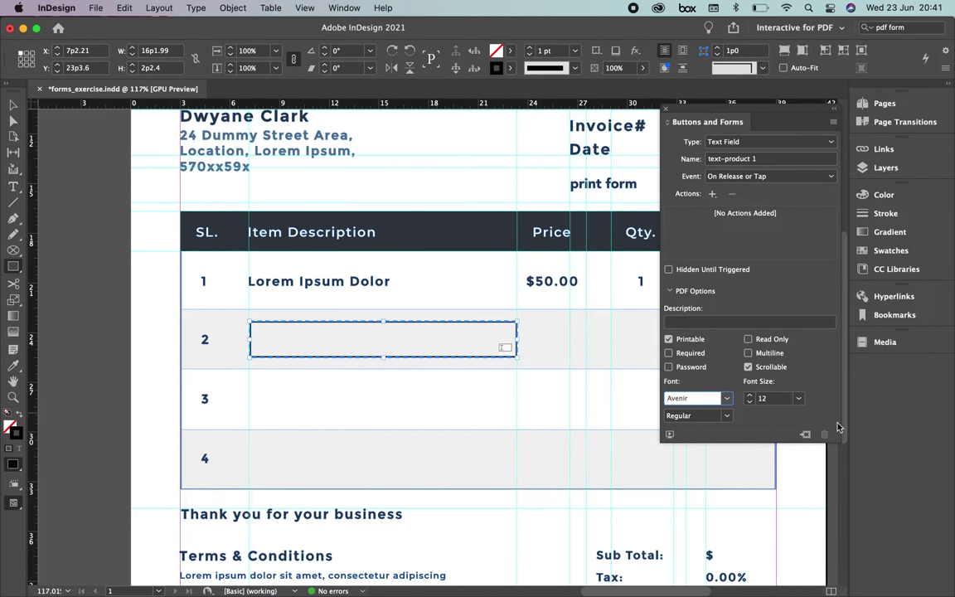
click(783, 398)
click(782, 400)
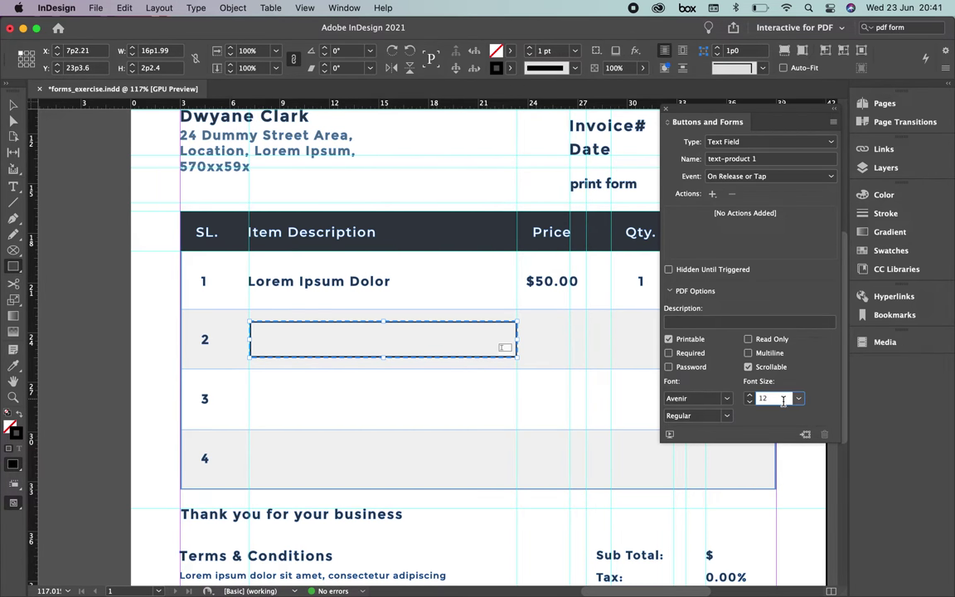
click(726, 416)
click(697, 430)
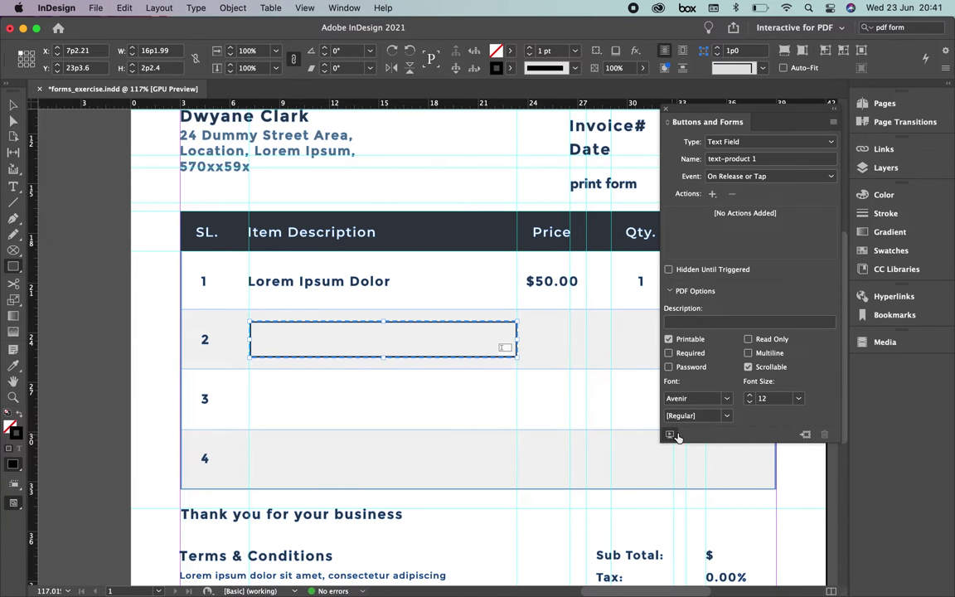
- Preview the invoice form in an enlarged EPUB Interactivity Preview, then close the preview
click(671, 436)
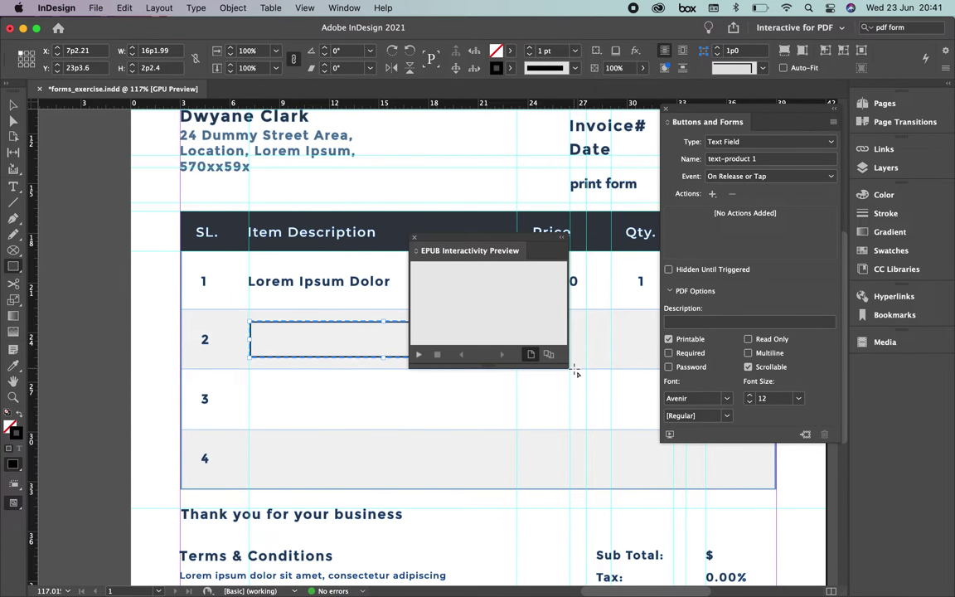
drag(569, 368, 635, 501)
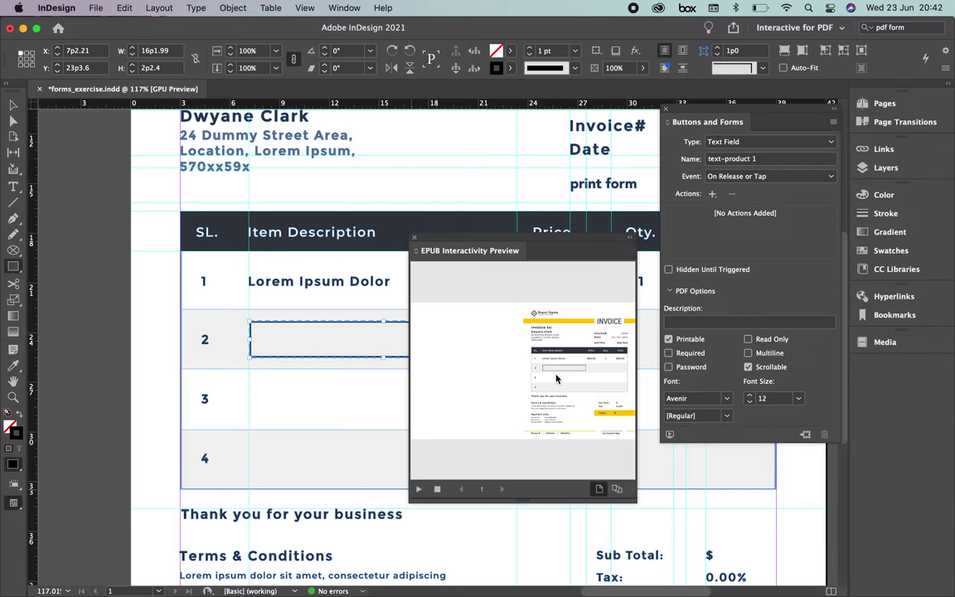
click(415, 239)
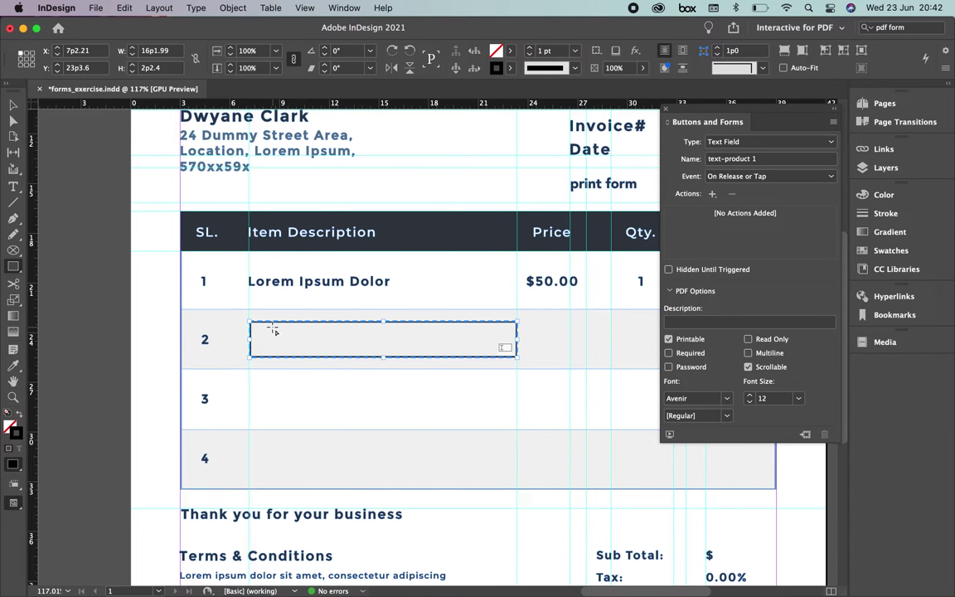
- Set the stroke of the row 2 text field to None and deselect the field
click(509, 70)
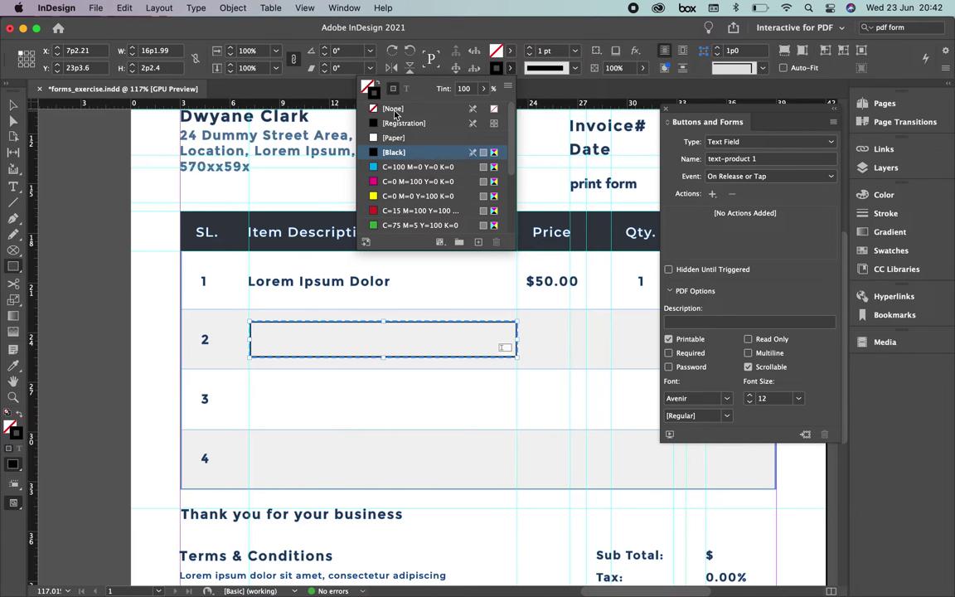
click(395, 114)
click(11, 103)
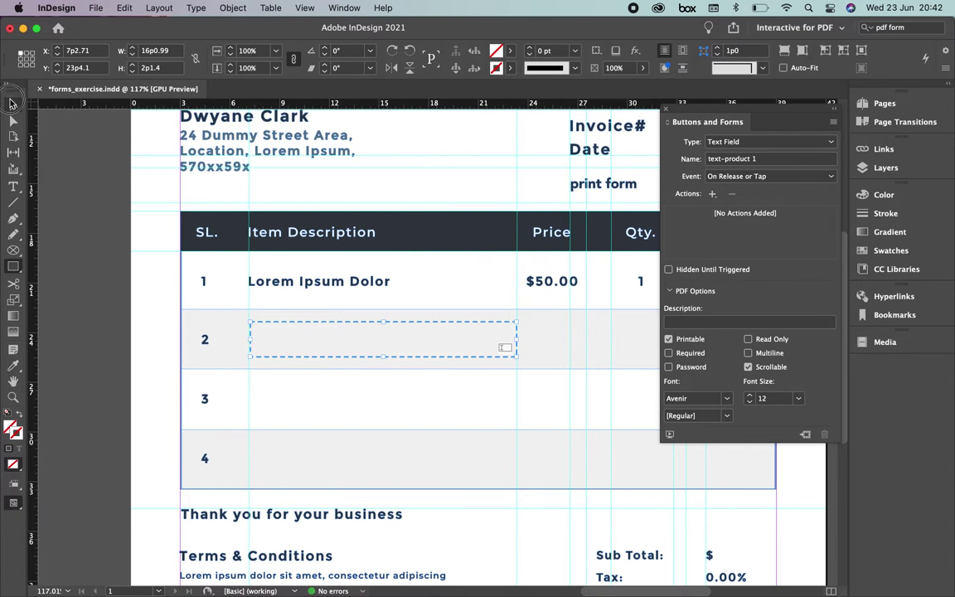
click(131, 290)
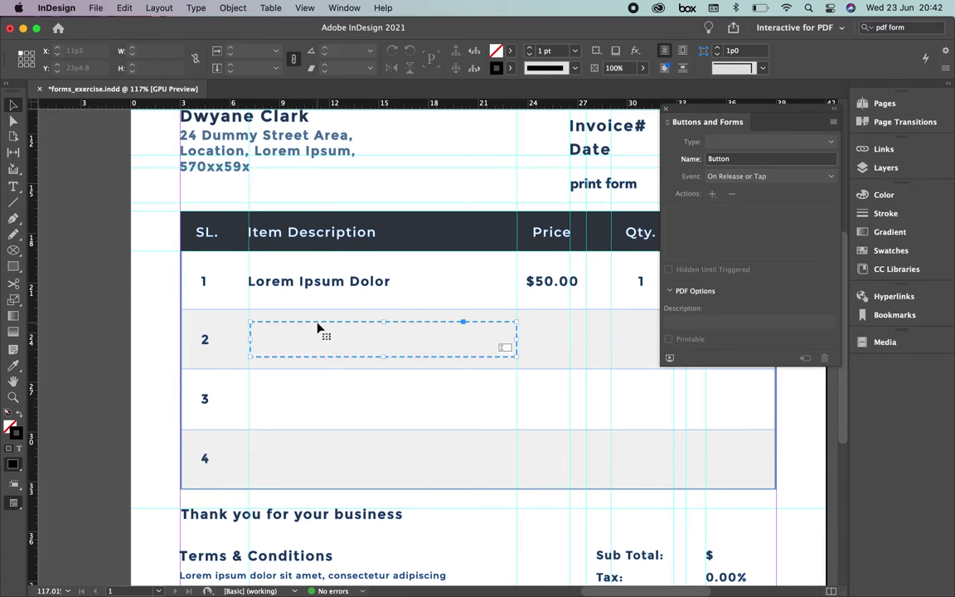
- Duplicate the row 2 text field into the Item Description cells of rows 3 and 4
click(318, 329)
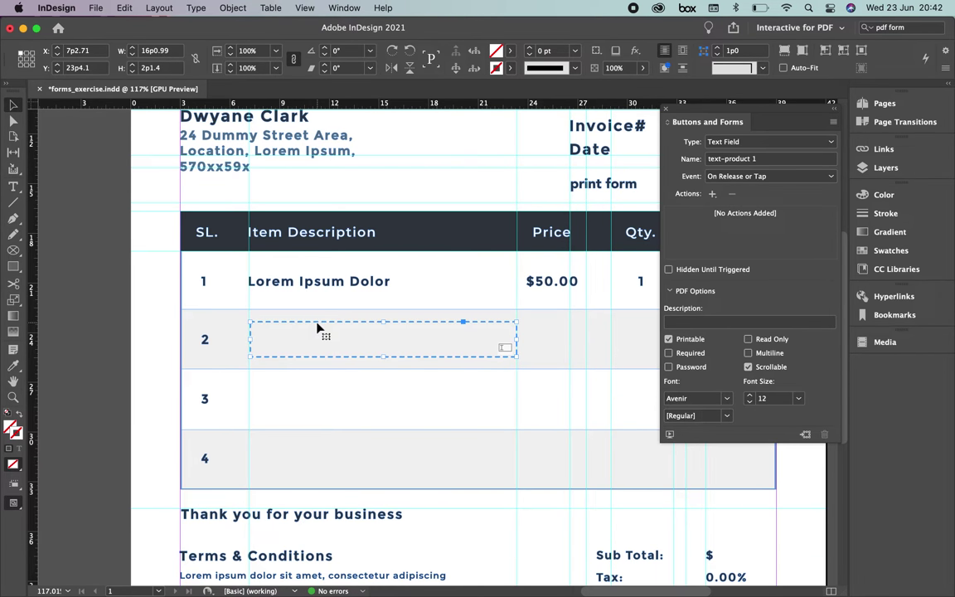
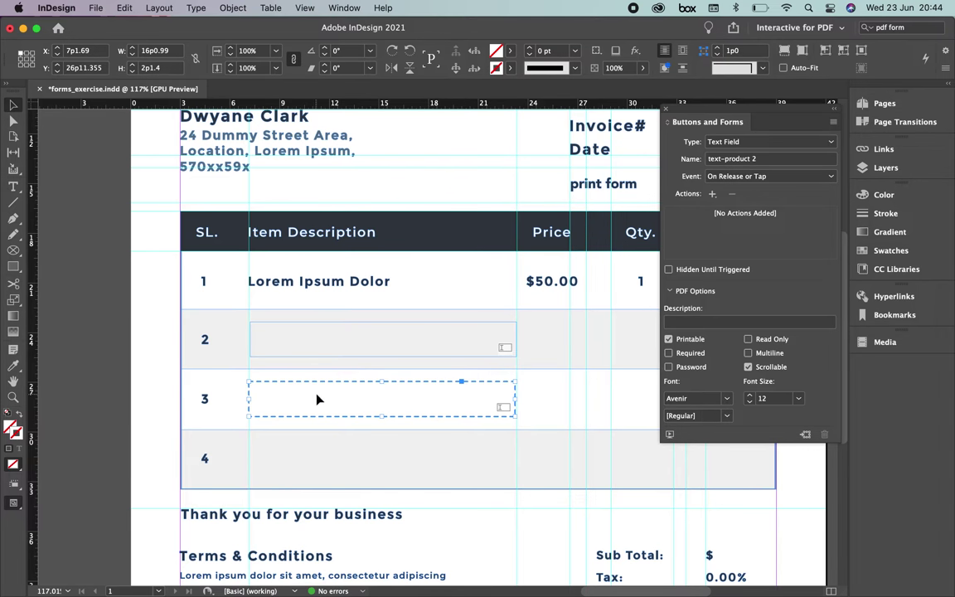
drag(324, 388, 324, 444)
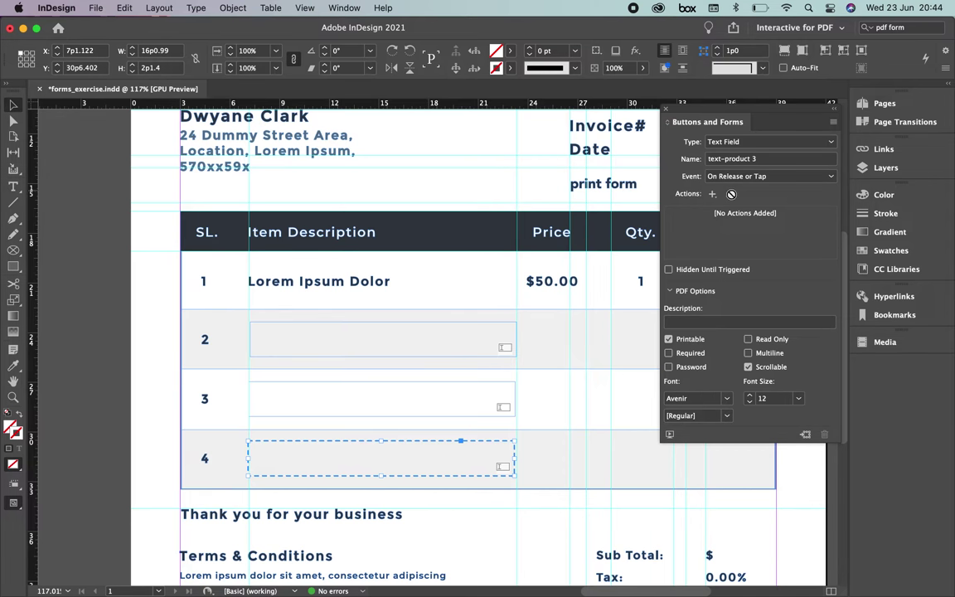
- Draw a rectangle about 3p7 wide and 2p1 high in row 2's Price cell, level with the description field, and convert it to a Text Field
drag(577, 349, 456, 343)
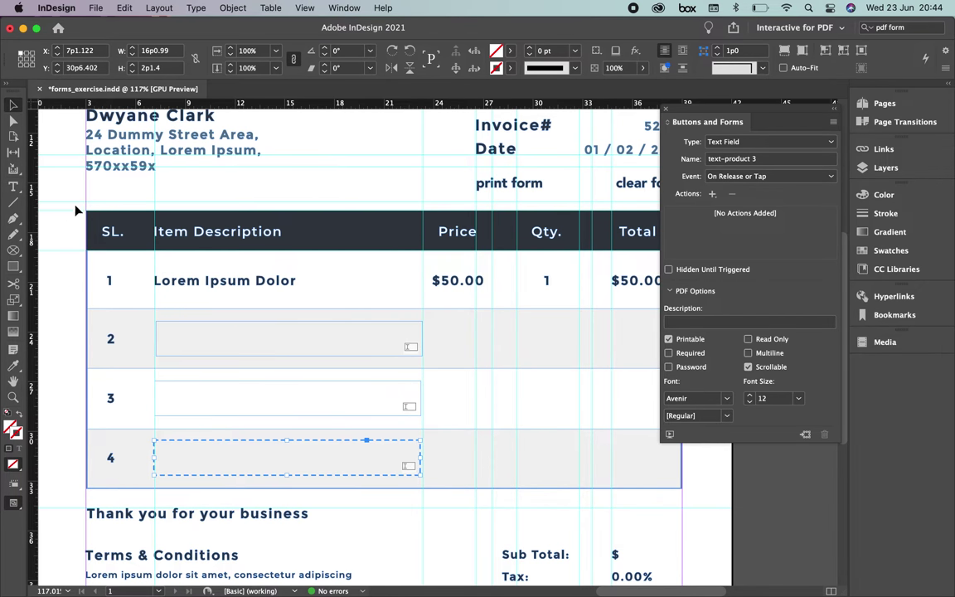
click(13, 267)
drag(432, 327, 492, 355)
click(12, 106)
drag(435, 326, 431, 323)
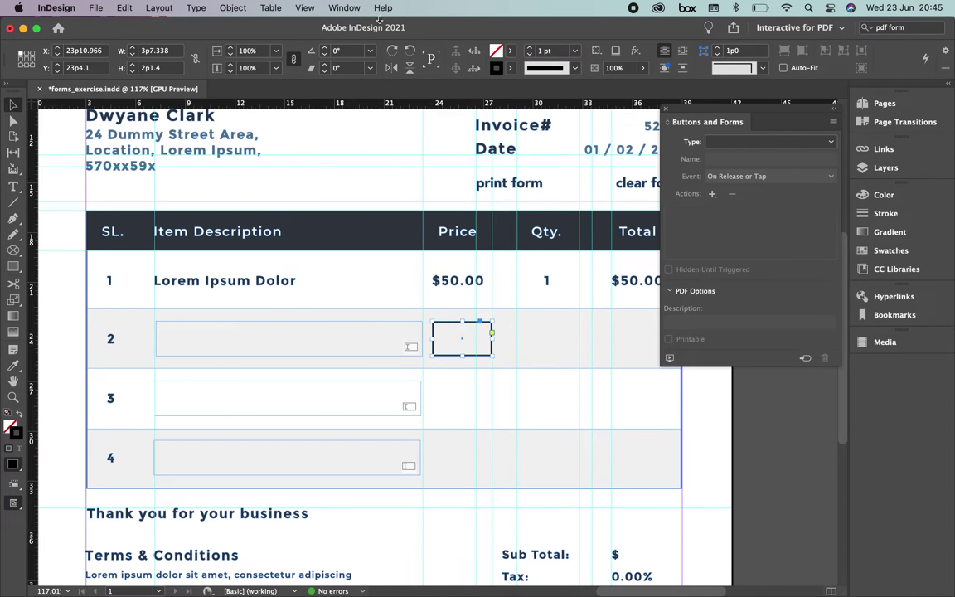
click(832, 144)
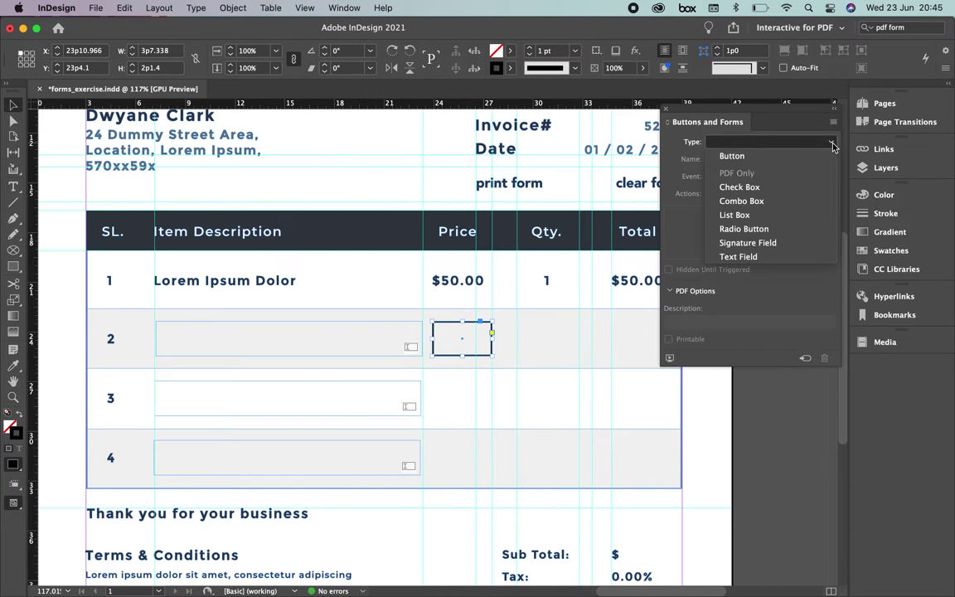
click(789, 259)
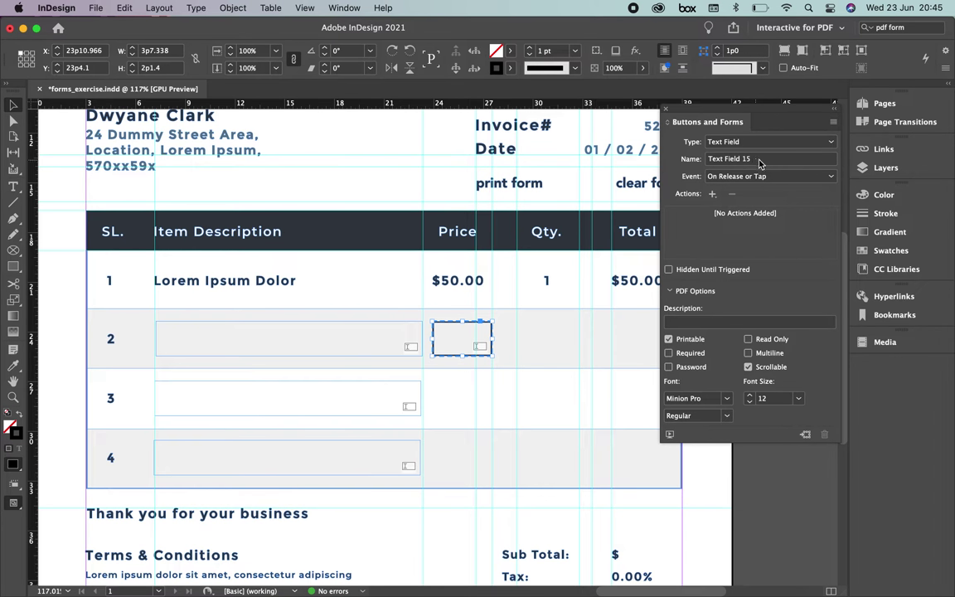
- Name the row 2 Price text field "price 1" and try to set its font to Avenir
triple_click(759, 161)
text(P)
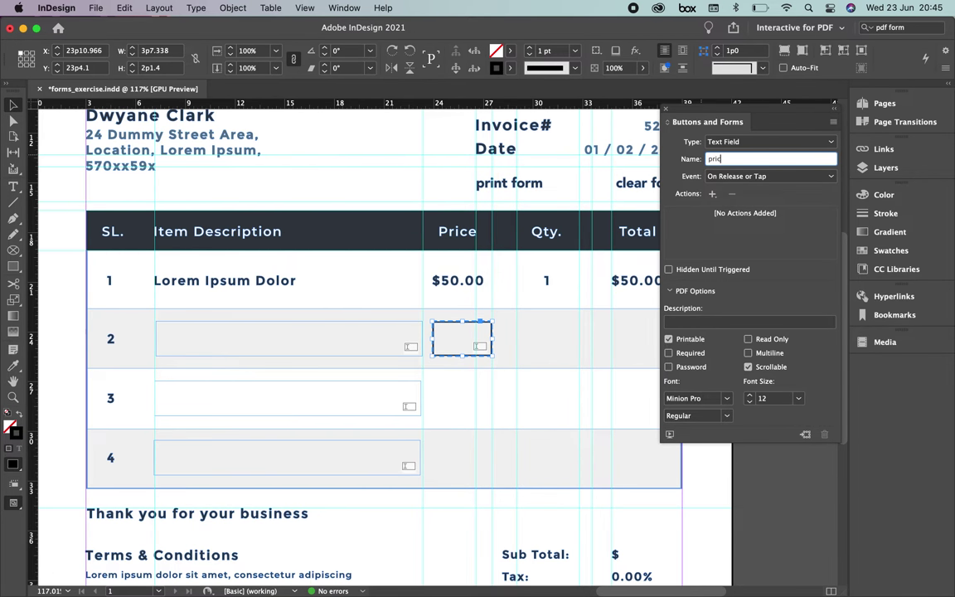
click(695, 398)
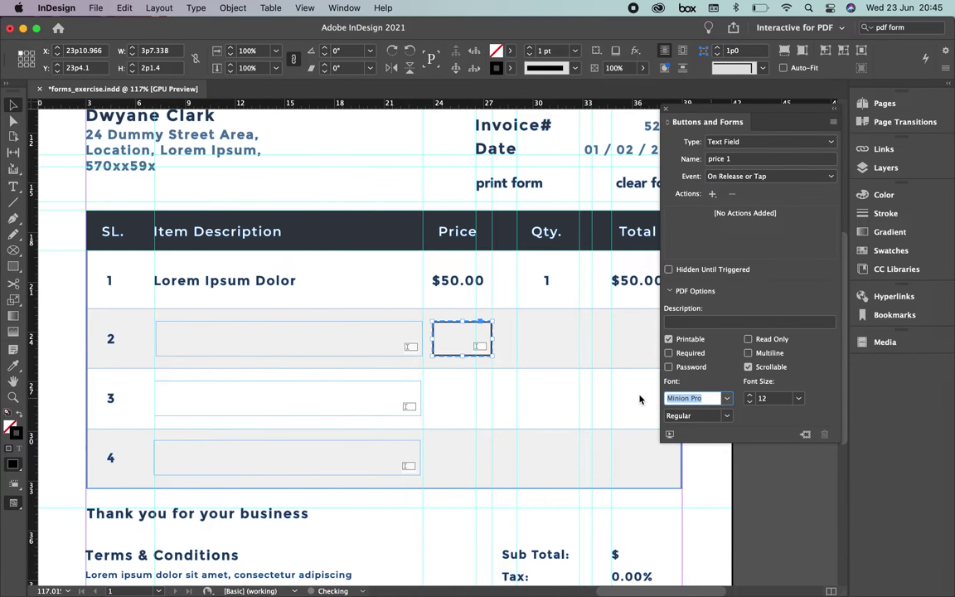
text(Avenir)
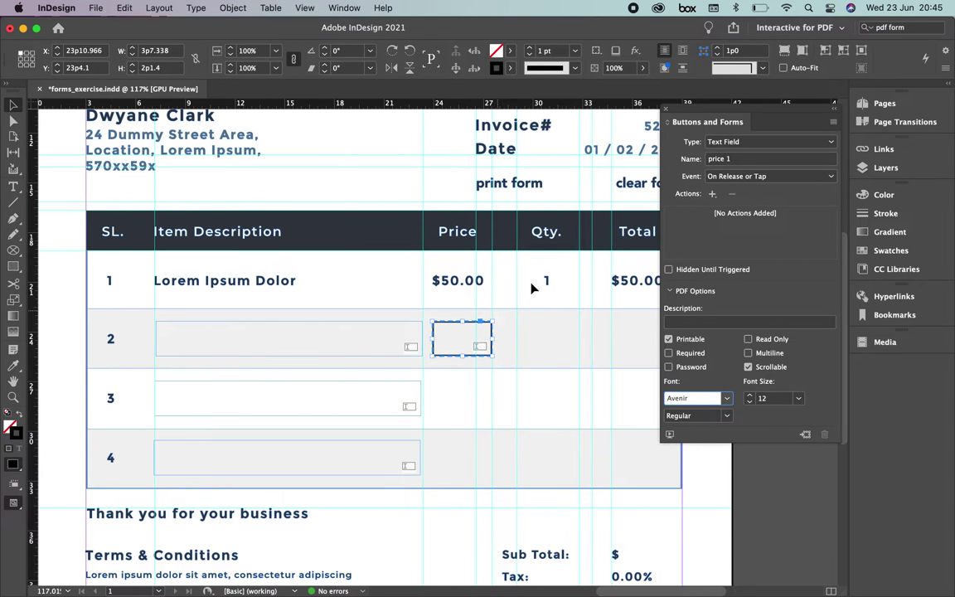
- Set the stroke of the price 1 field to None and duplicate the field into the Price cells of rows 3 and 4
click(509, 52)
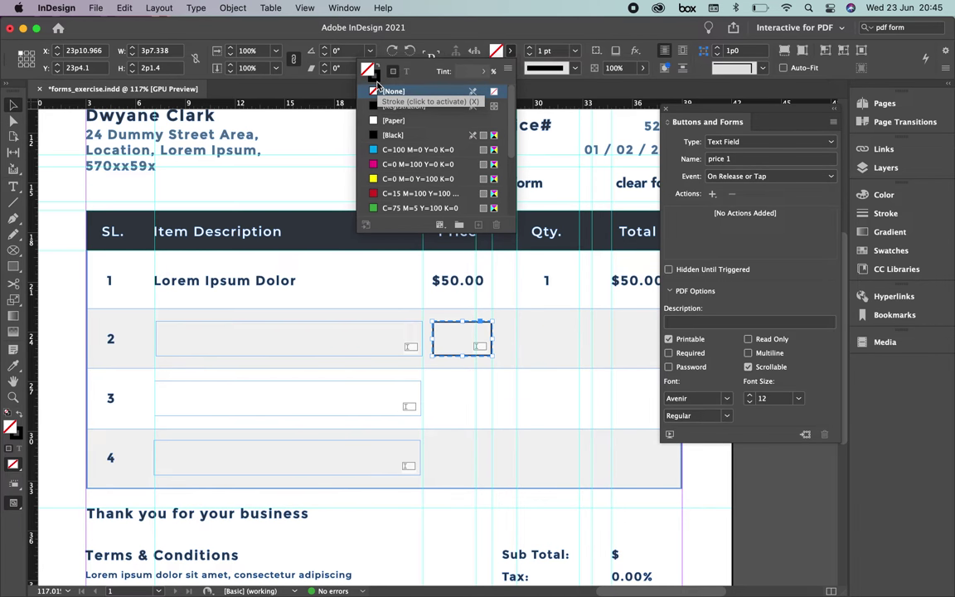
click(376, 79)
click(378, 92)
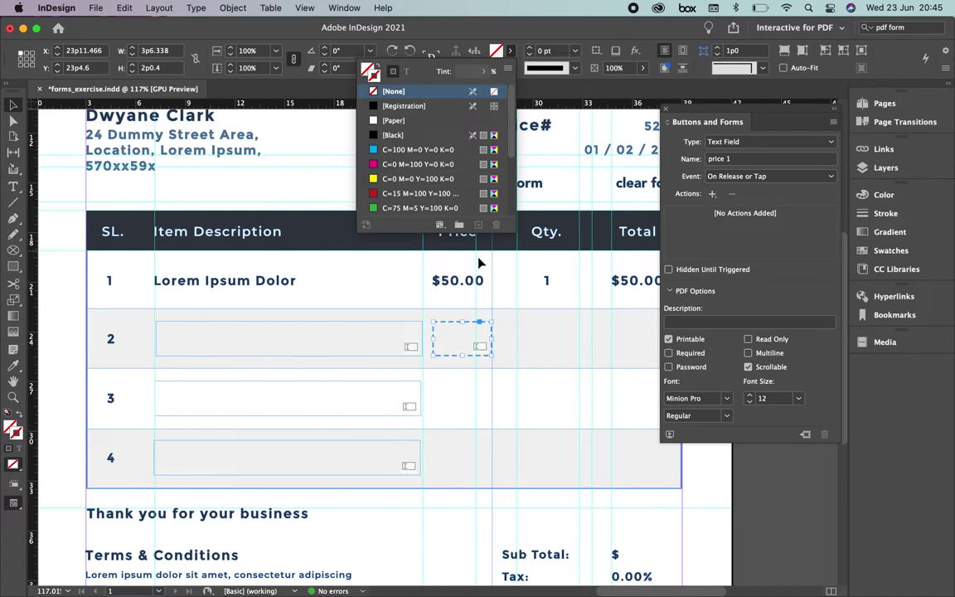
drag(447, 327, 451, 447)
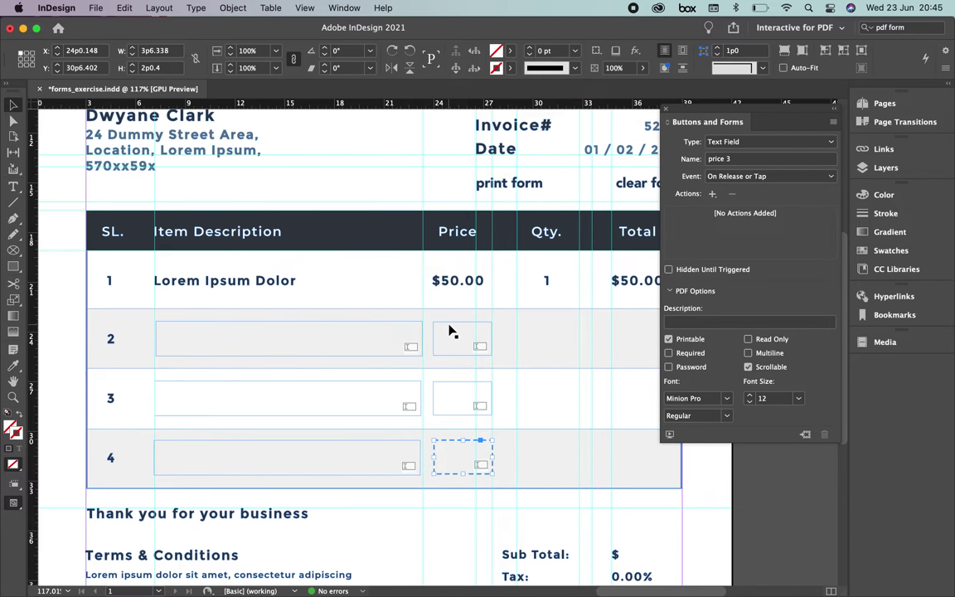
- Add horizontal guides along the upper and lower edges of the row 2 and row 3 fields, and align the row 3 description field to them
drag(396, 343, 382, 104)
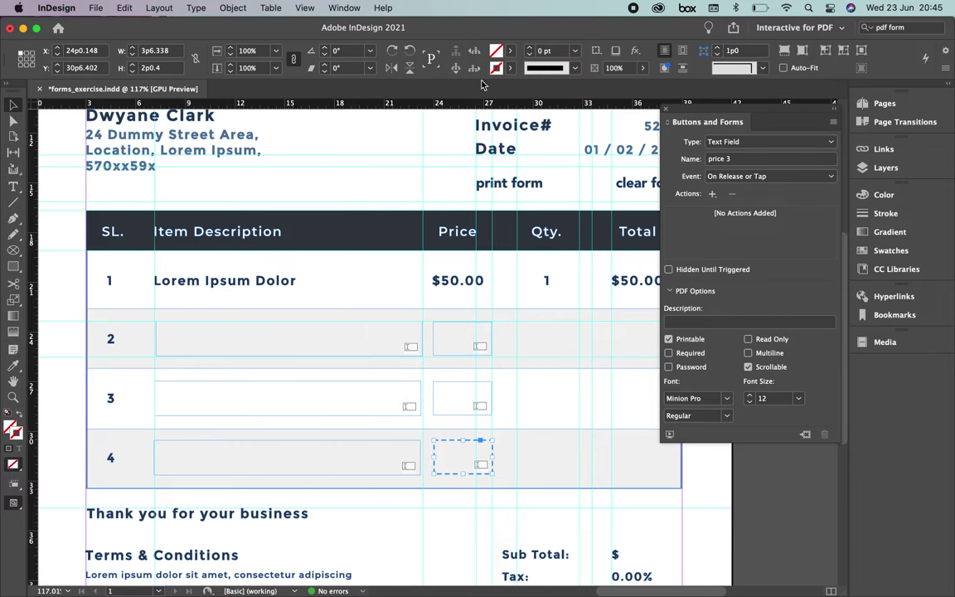
drag(448, 108, 437, 422)
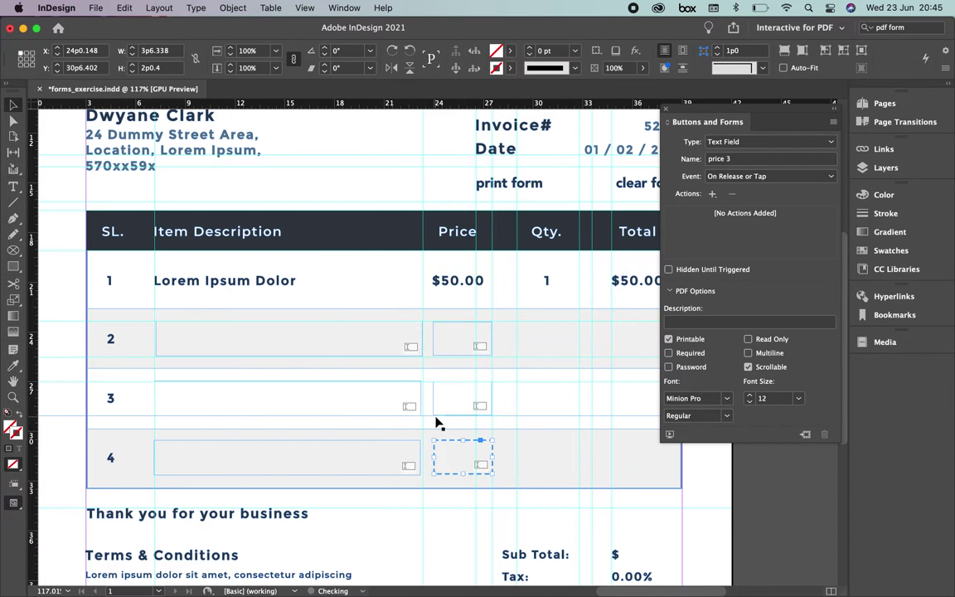
click(411, 372)
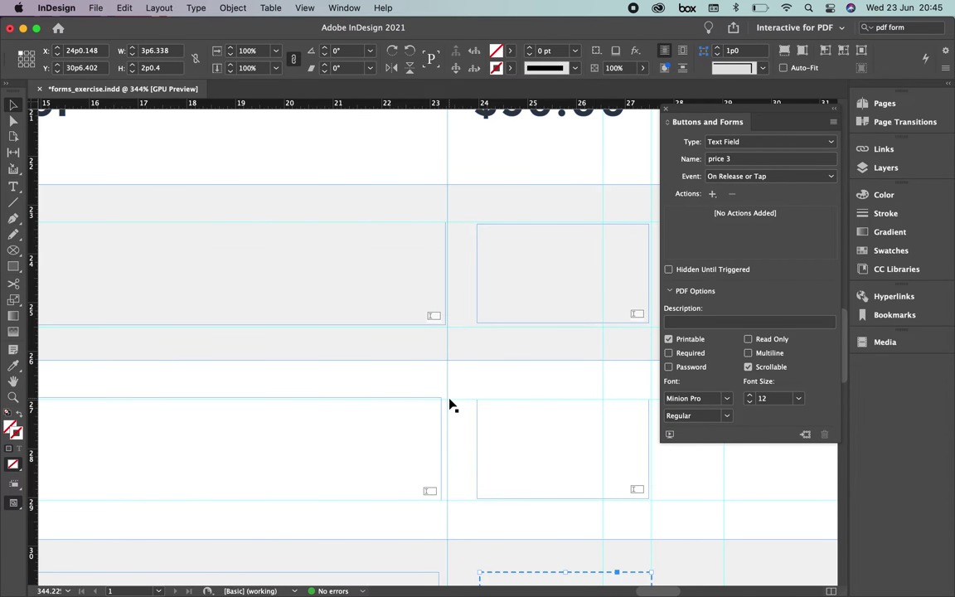
drag(441, 415, 447, 417)
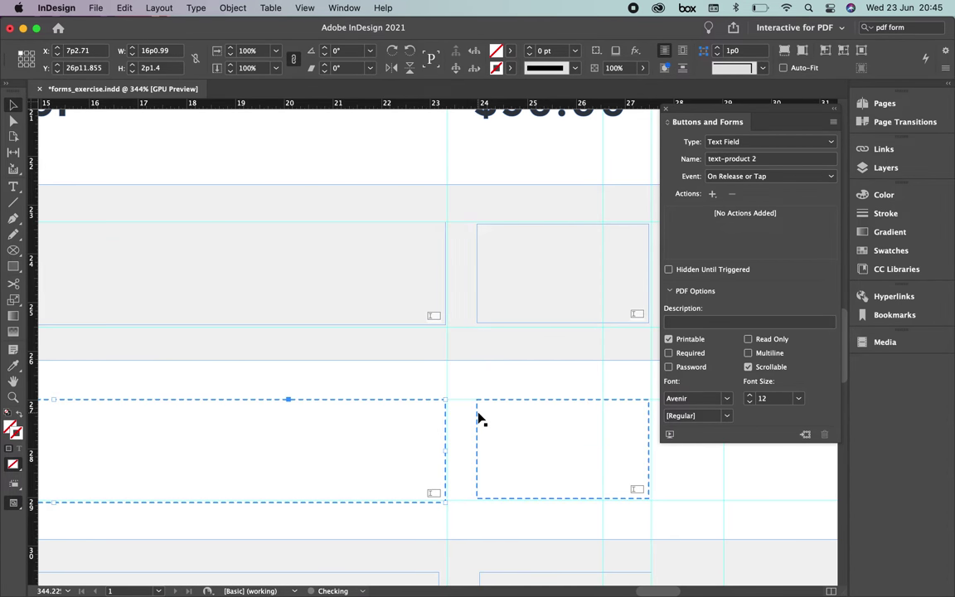
- Resize the row 2 Price field to about 3p6 wide and 2p2 high so it fits between the row's horizontal guides
click(539, 522)
drag(529, 507, 478, 482)
click(435, 296)
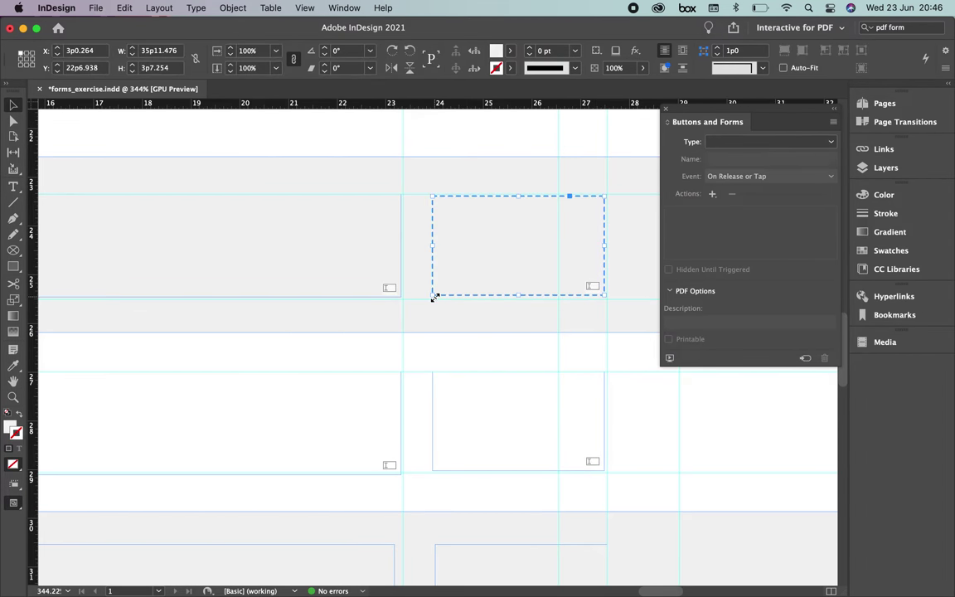
drag(434, 296, 435, 298)
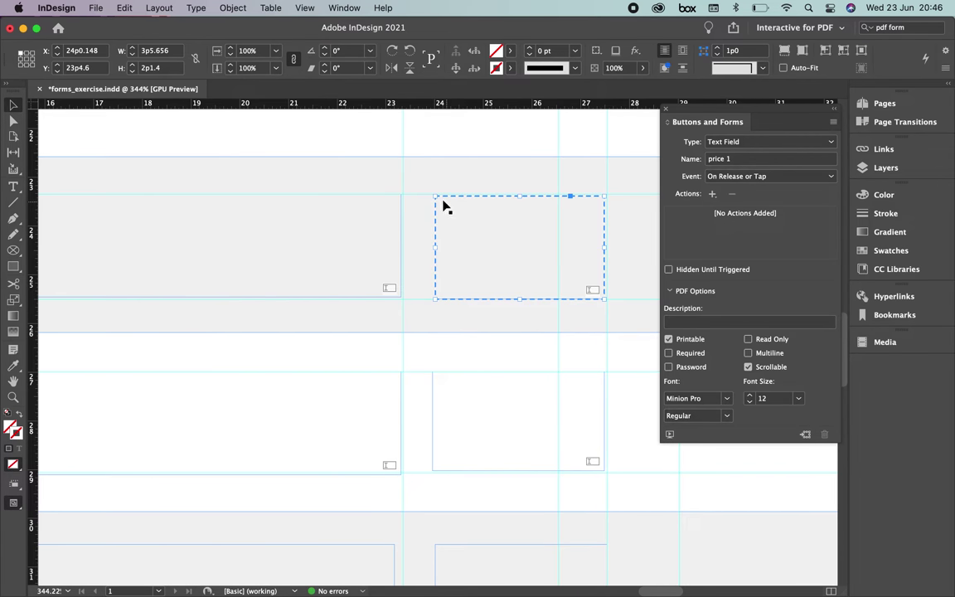
drag(434, 197, 432, 194)
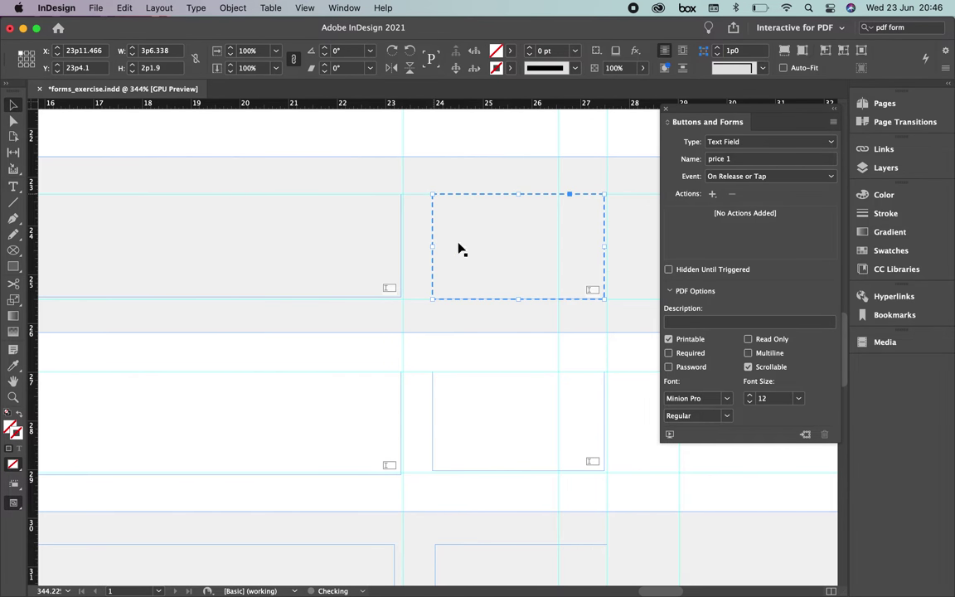
- Replace the row 3 Price field with a duplicate of the resized row 2 Price field
click(433, 398)
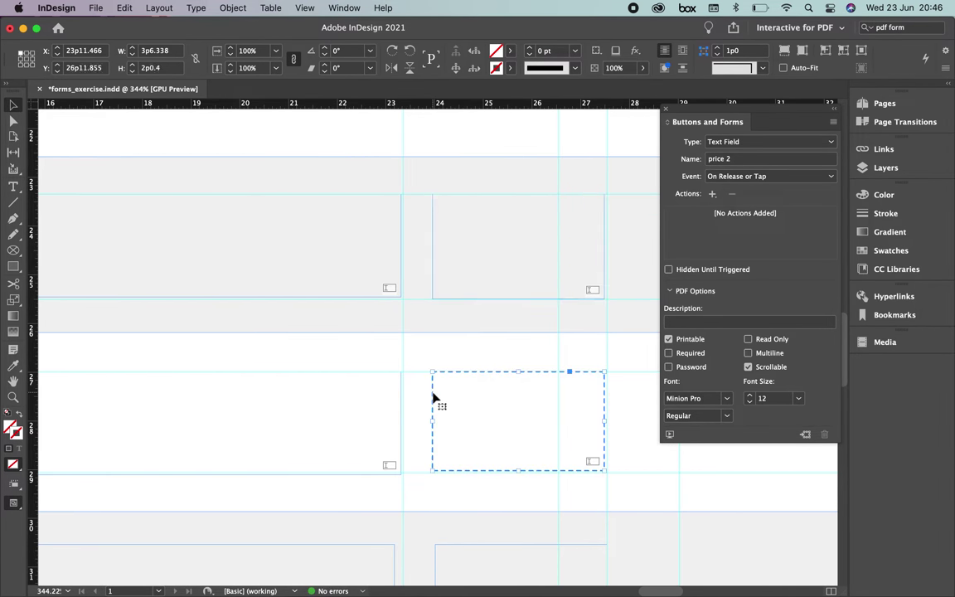
key(Delete)
click(435, 257)
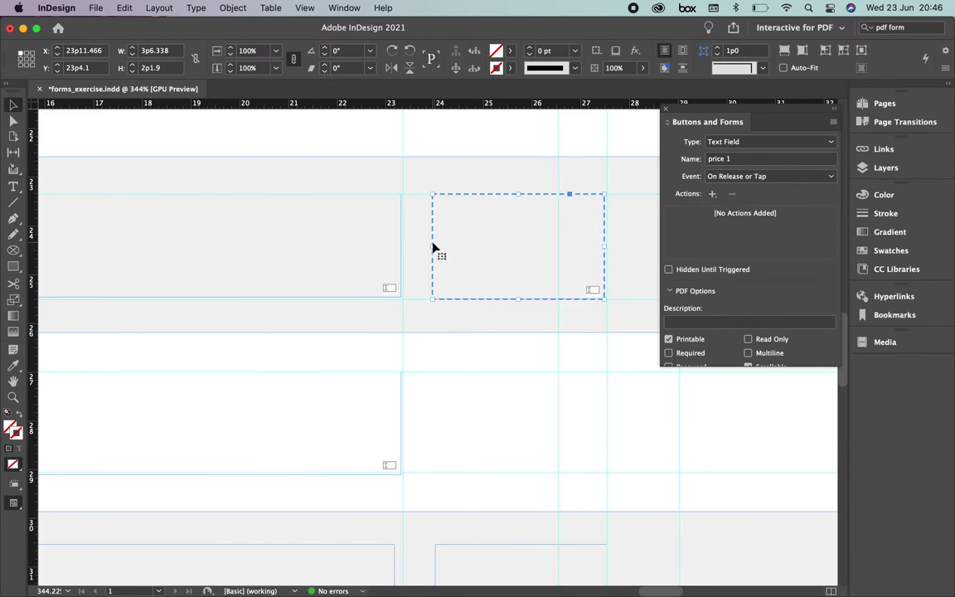
drag(433, 234, 437, 405)
- Move the row 4 description field to the vertical guide at the column's end and add a horizontal guide along the field's upper edge
scroll(540, 348, down, 5)
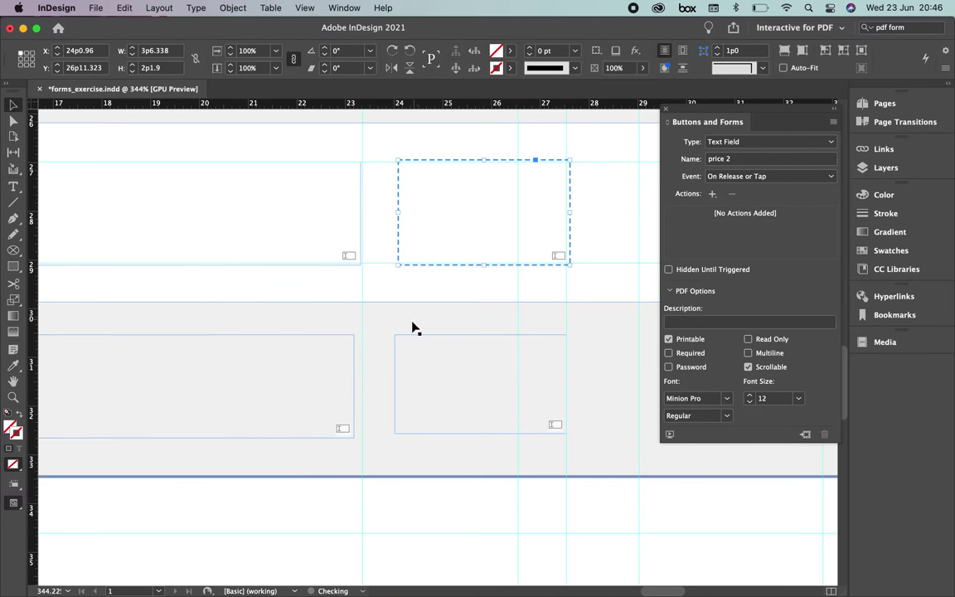
drag(356, 343, 363, 343)
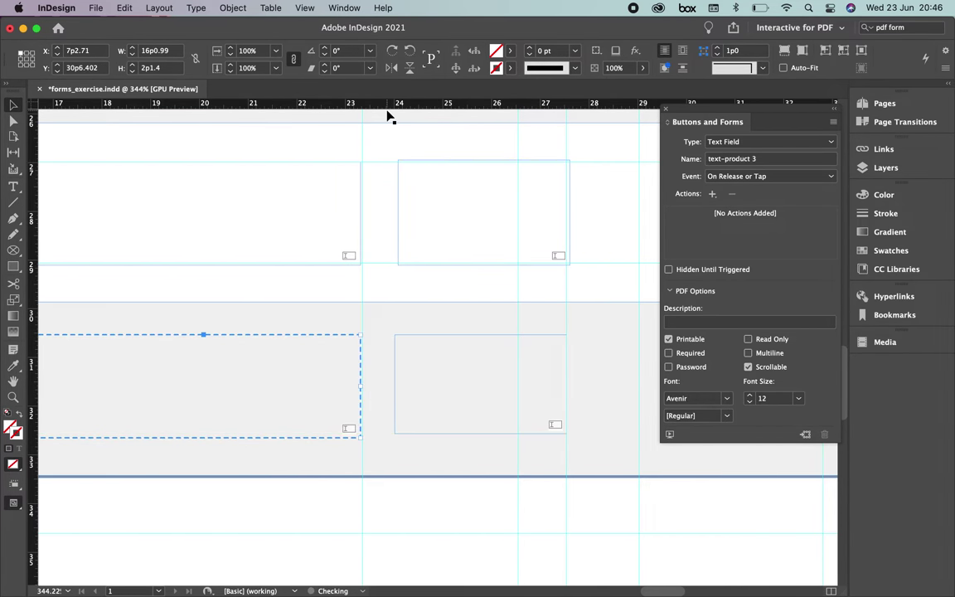
drag(386, 106, 388, 332)
- Replace the row 4 Price field with a duplicate of the row 3 one, and align both fields to the vertical guide beside the Price column
click(395, 352)
key(BackSpace)
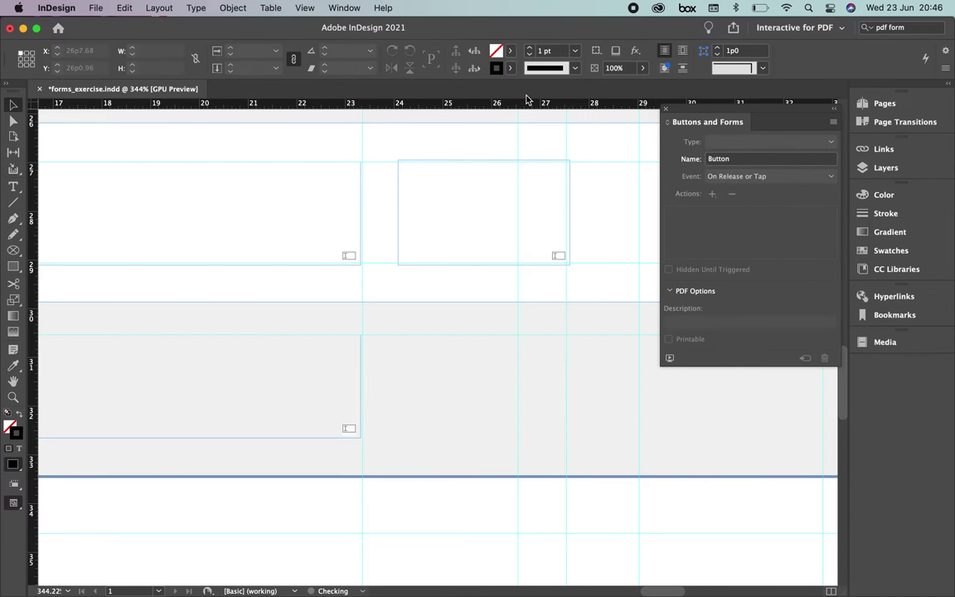
click(486, 164)
click(486, 164)
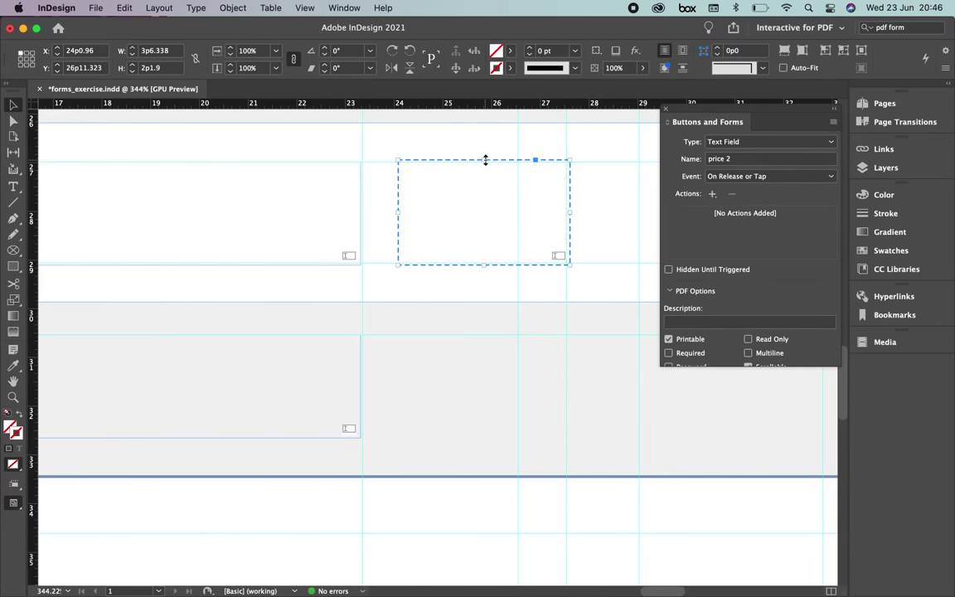
drag(493, 164, 490, 340)
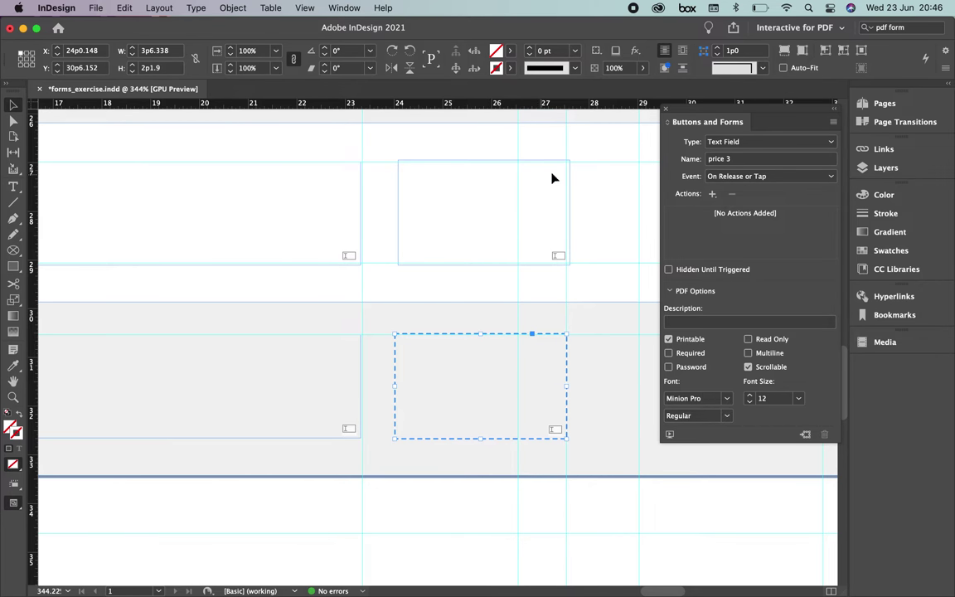
drag(559, 168, 572, 191)
click(596, 209)
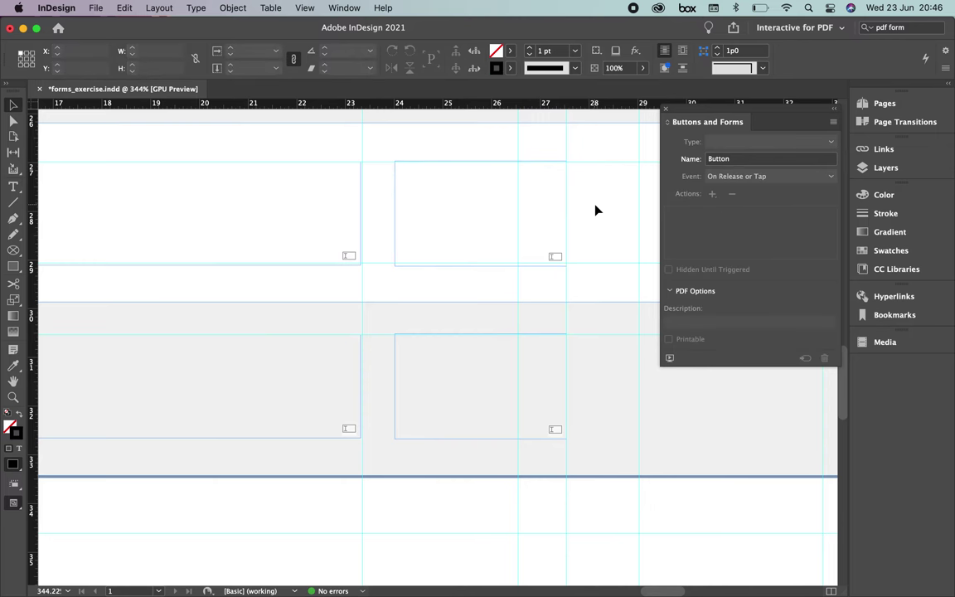
- Duplicate the row 2 Price field into the Qty. and Total cells of row 2
key(super+0)
super+click(484, 312)
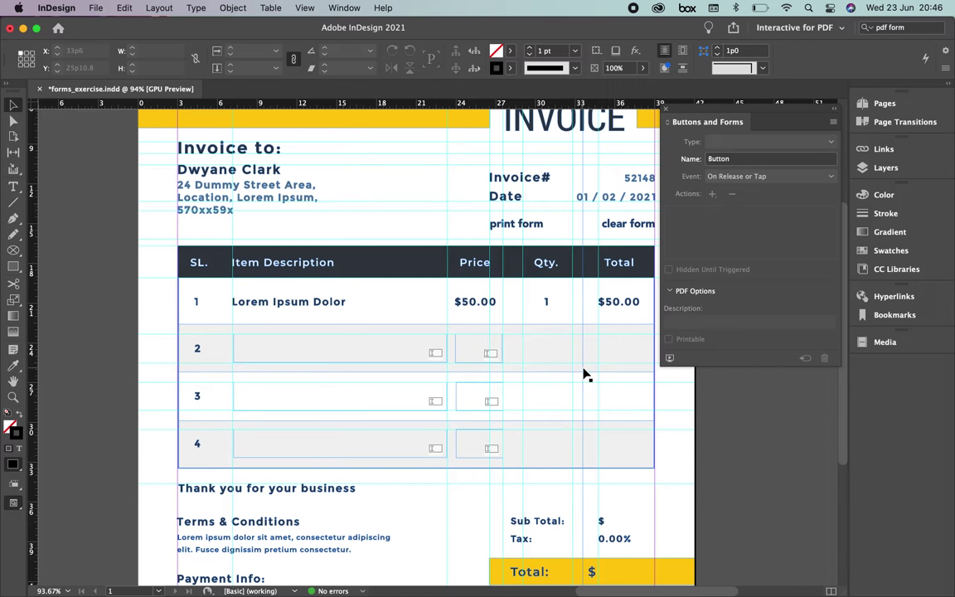
click(467, 366)
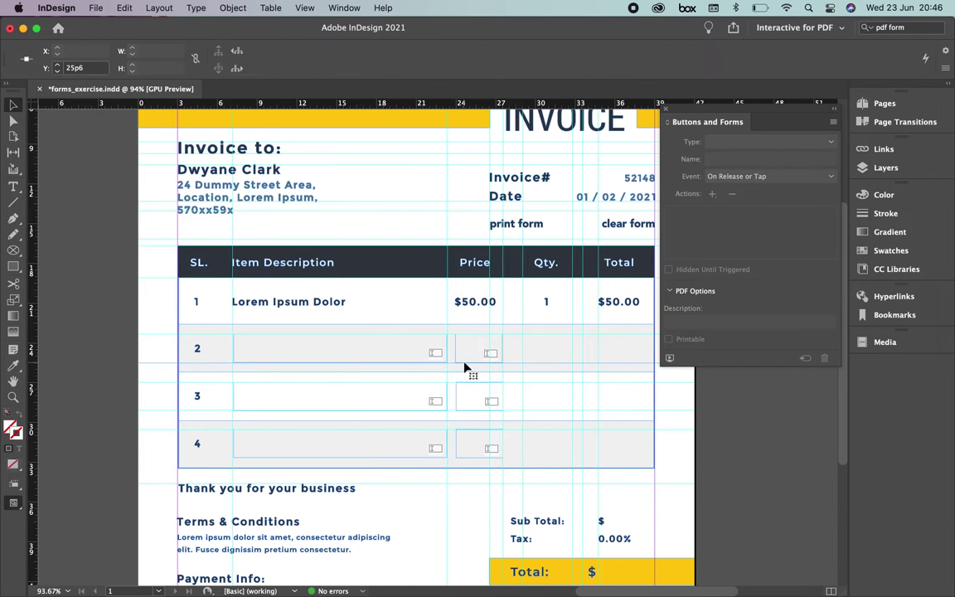
drag(486, 340, 610, 339)
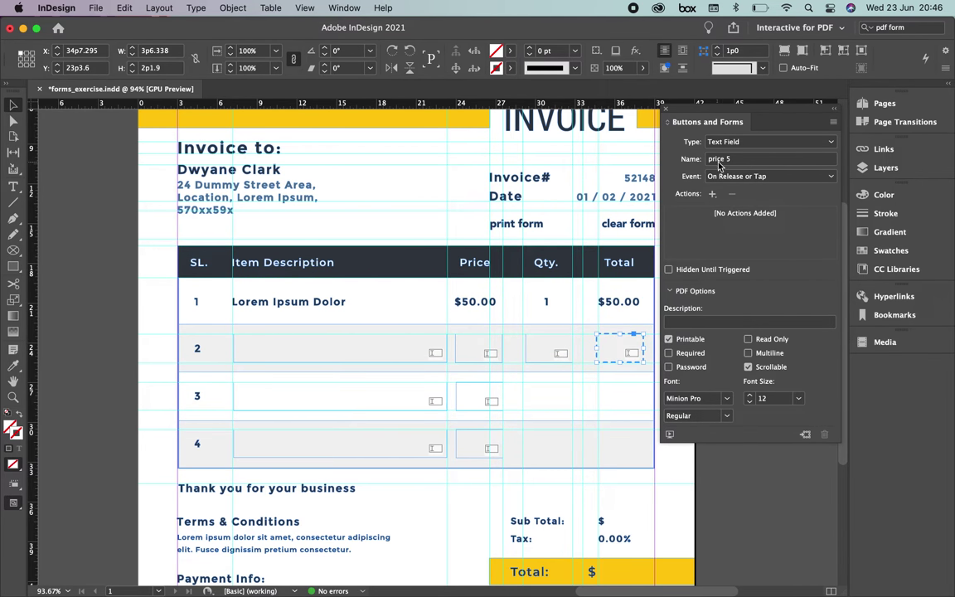
- Rename the text field in row 2's Qty. cell as "qty"
click(531, 359)
double_click(529, 357)
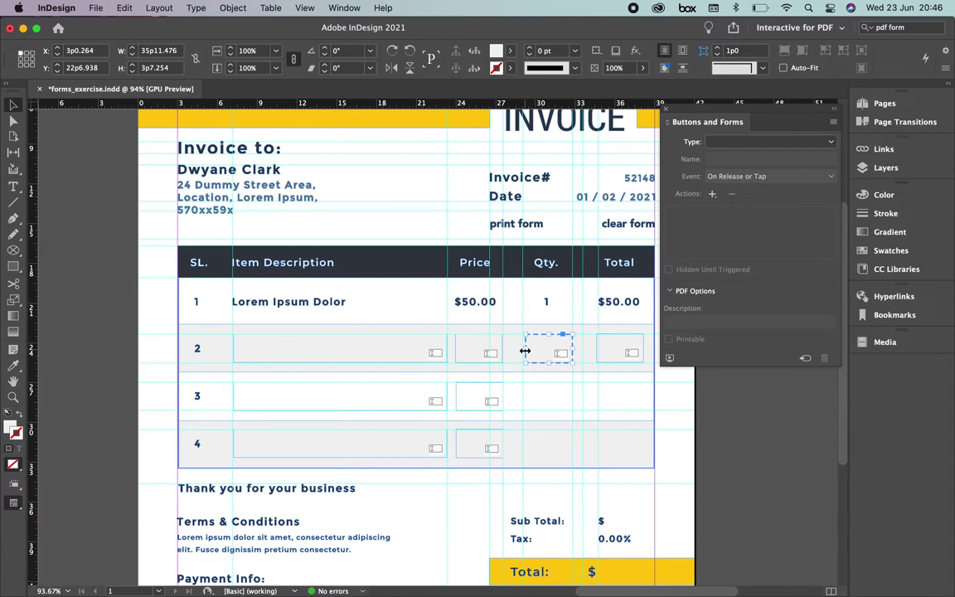
triple_click(706, 161)
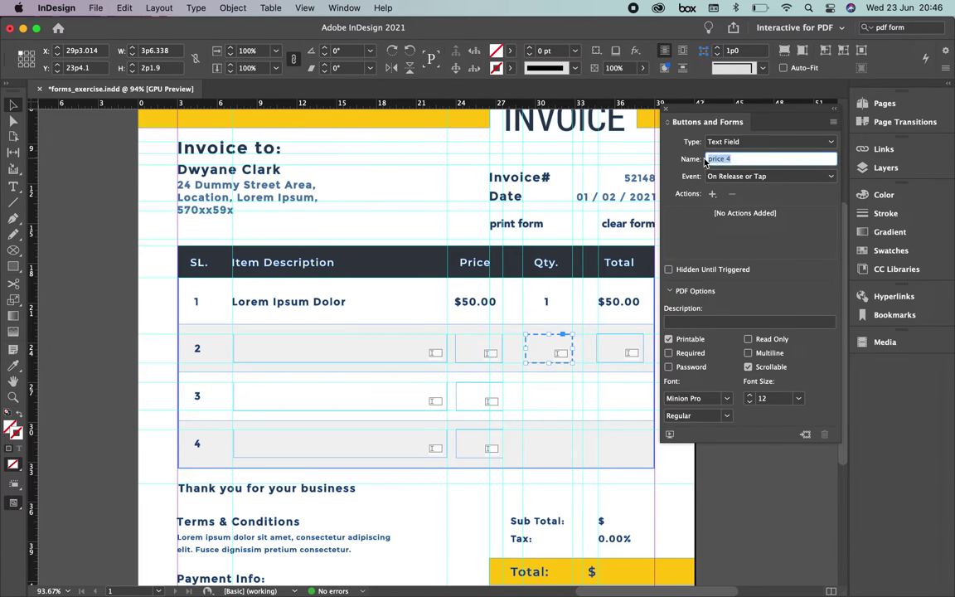
text(qty)
click(560, 392)
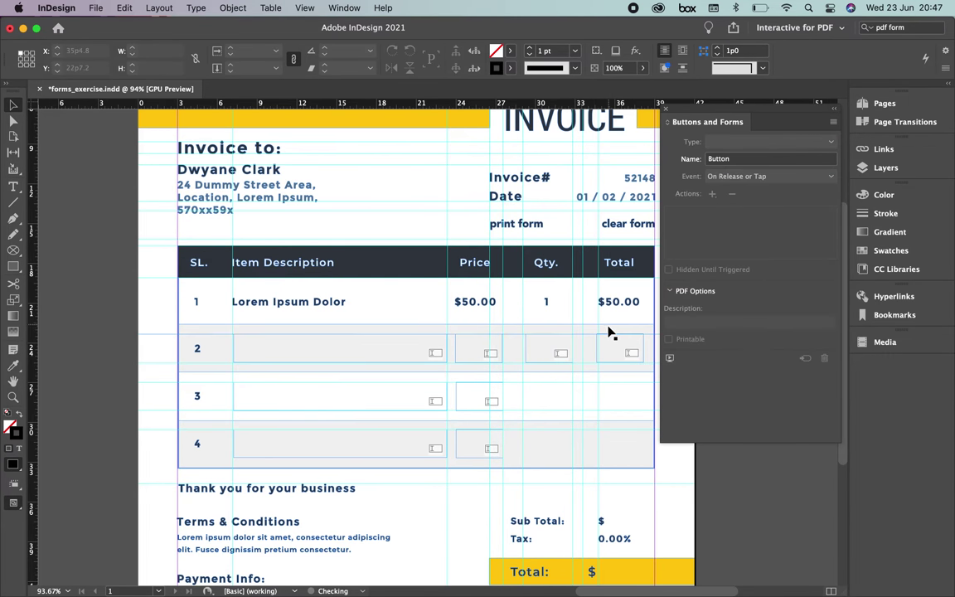
- Rename the text field in row 2's Total cell as "total"
click(604, 342)
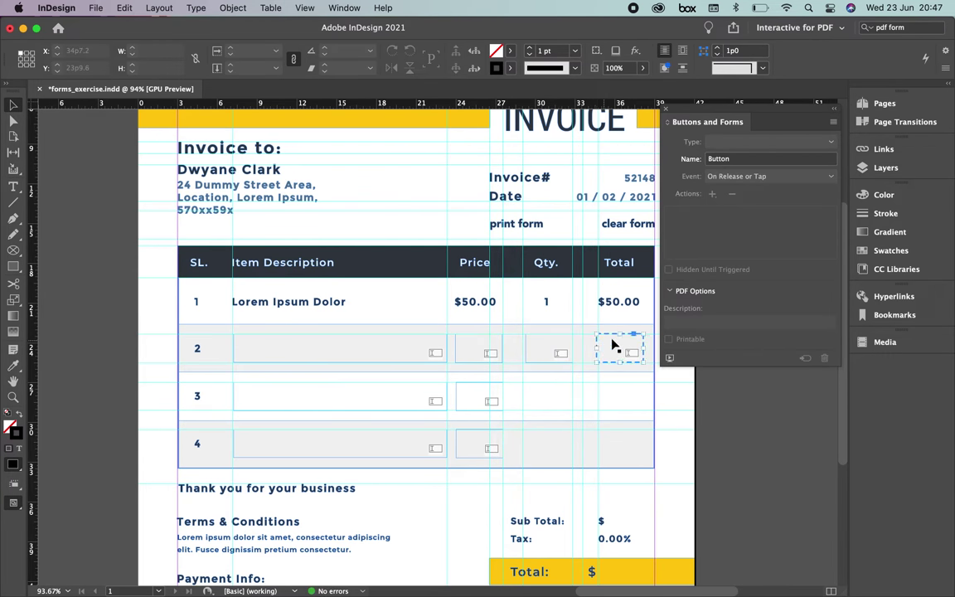
triple_click(752, 163)
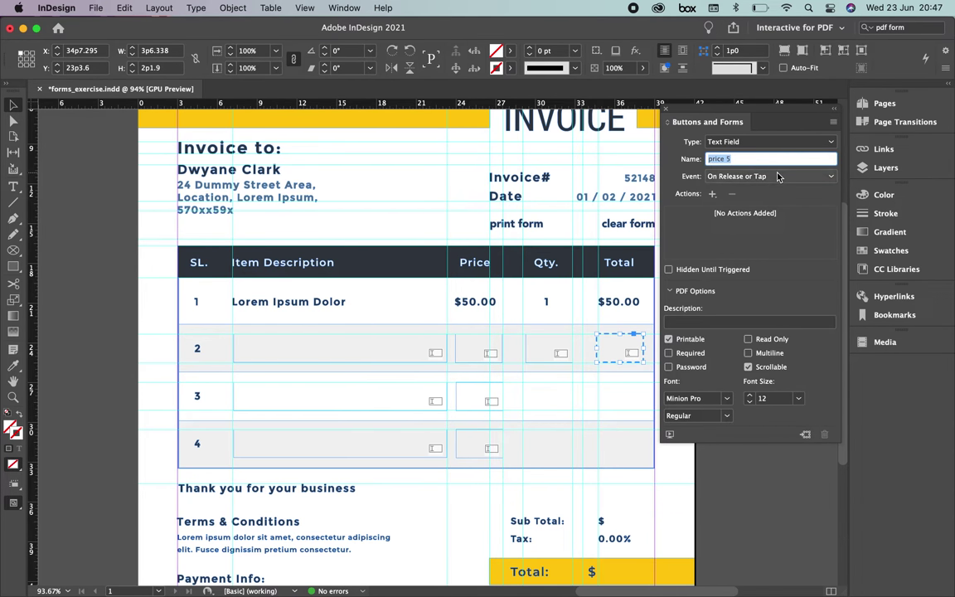
text(total)
click(554, 396)
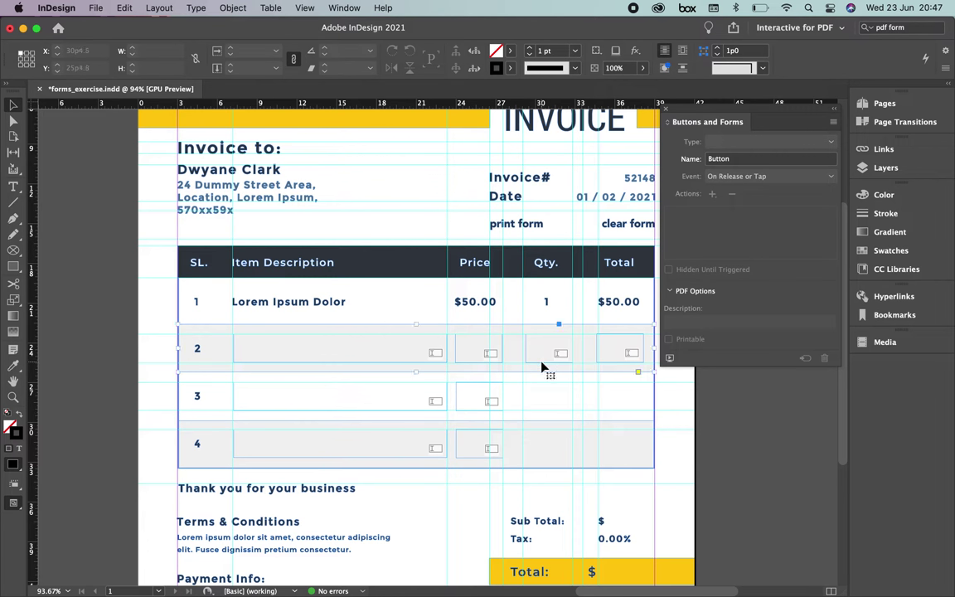
- Set the font of the qty field in row 2 to Avenir
click(532, 355)
click(531, 355)
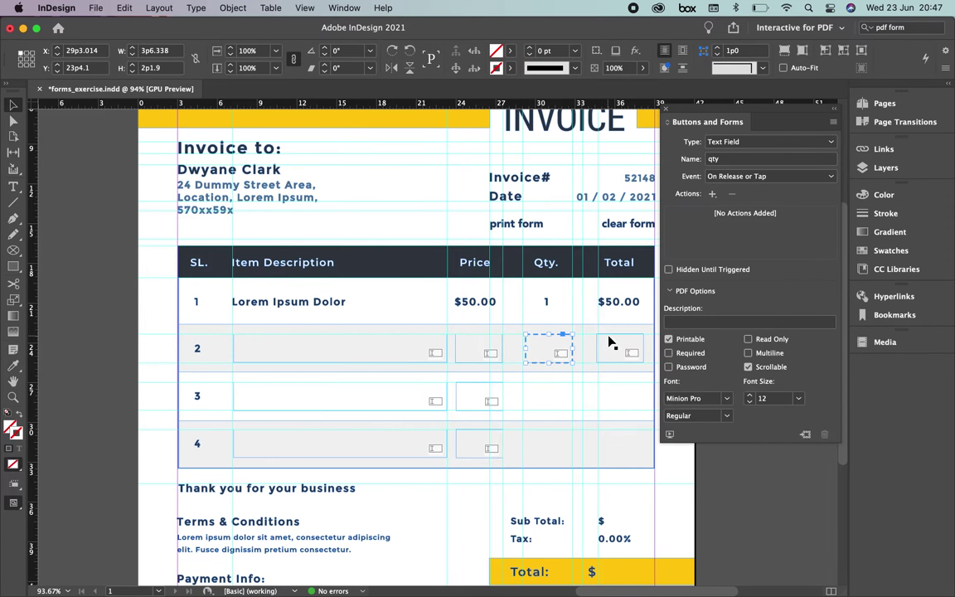
click(708, 401)
text(Avenir)
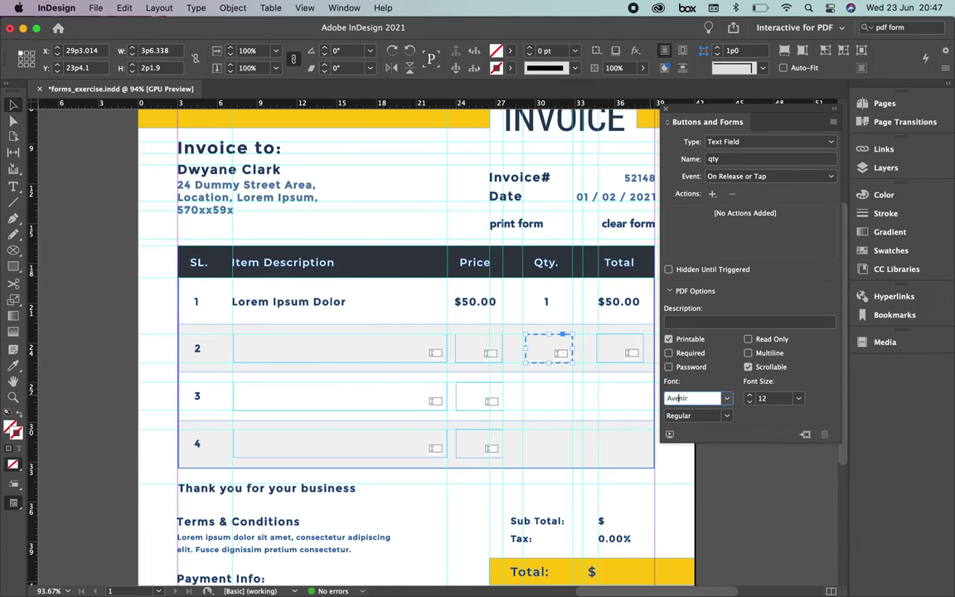
key(Return)
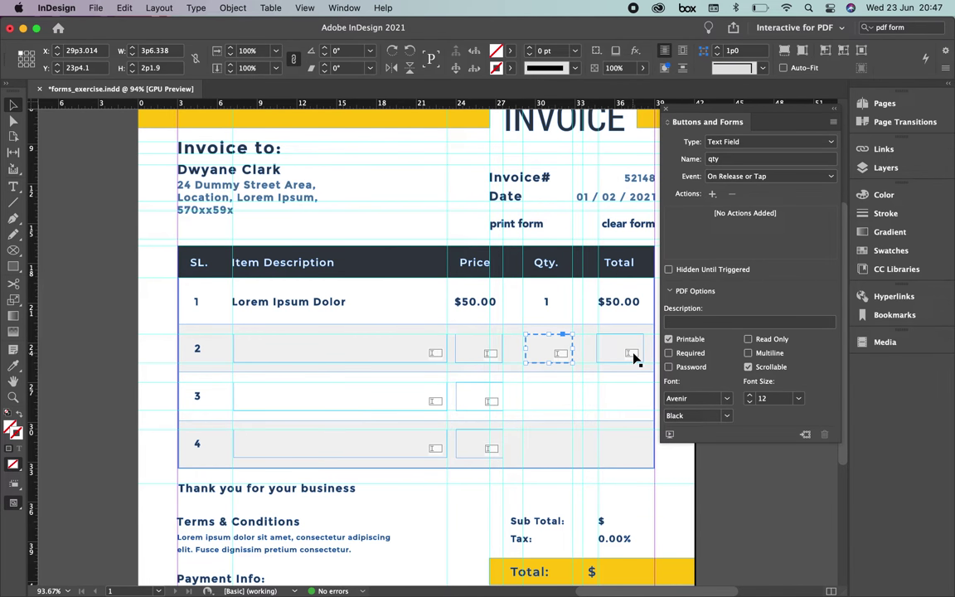
- Set the font of the total field in row 2 to Avenir
click(628, 356)
click(600, 343)
click(693, 398)
text(Aven)
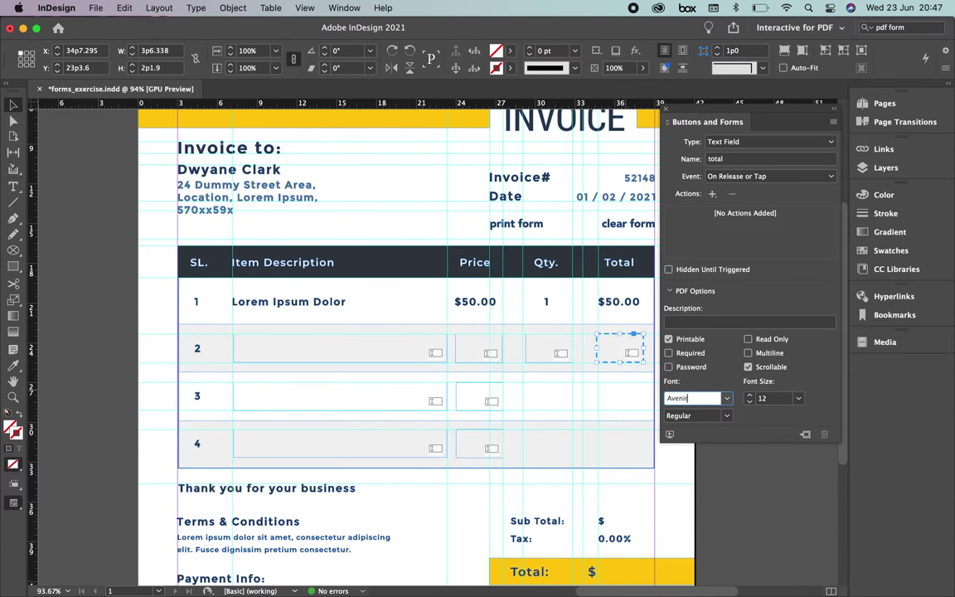
key(Return)
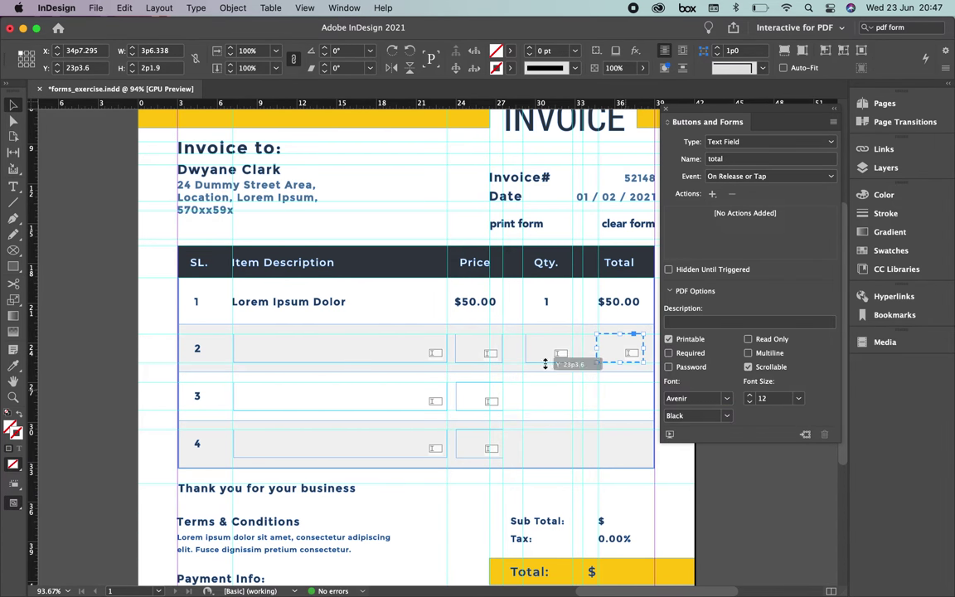
click(551, 366)
click(539, 349)
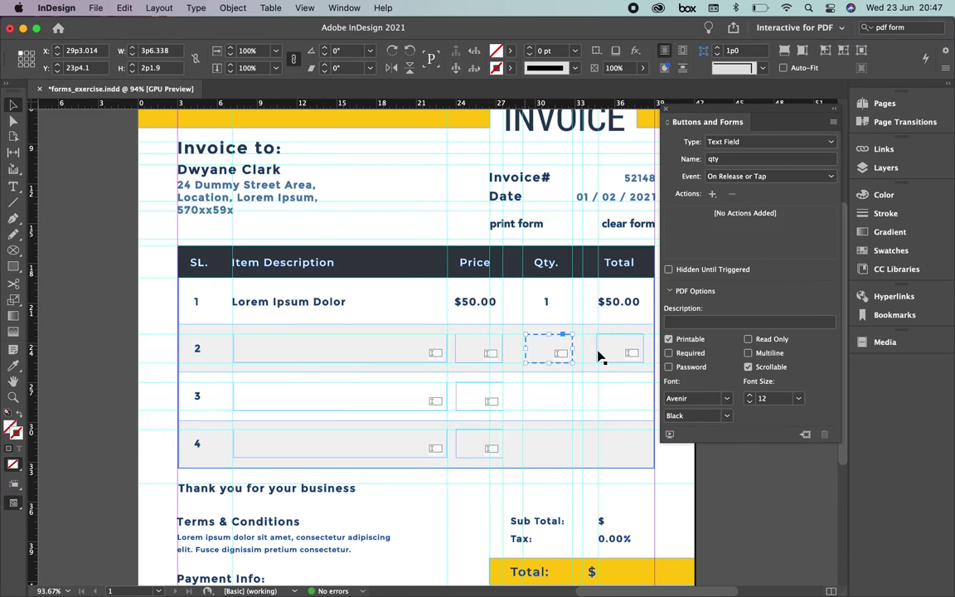
click(607, 397)
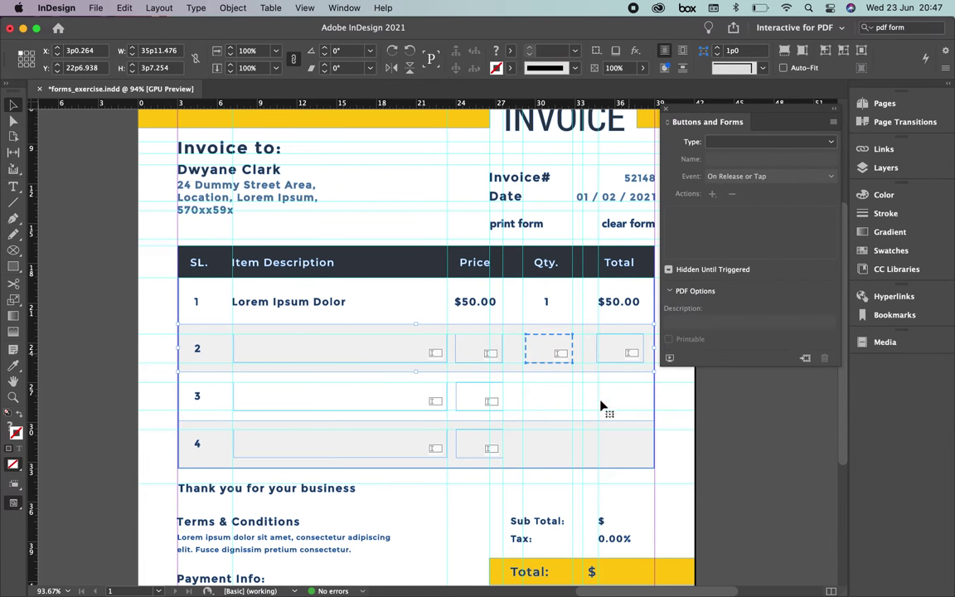
click(599, 358)
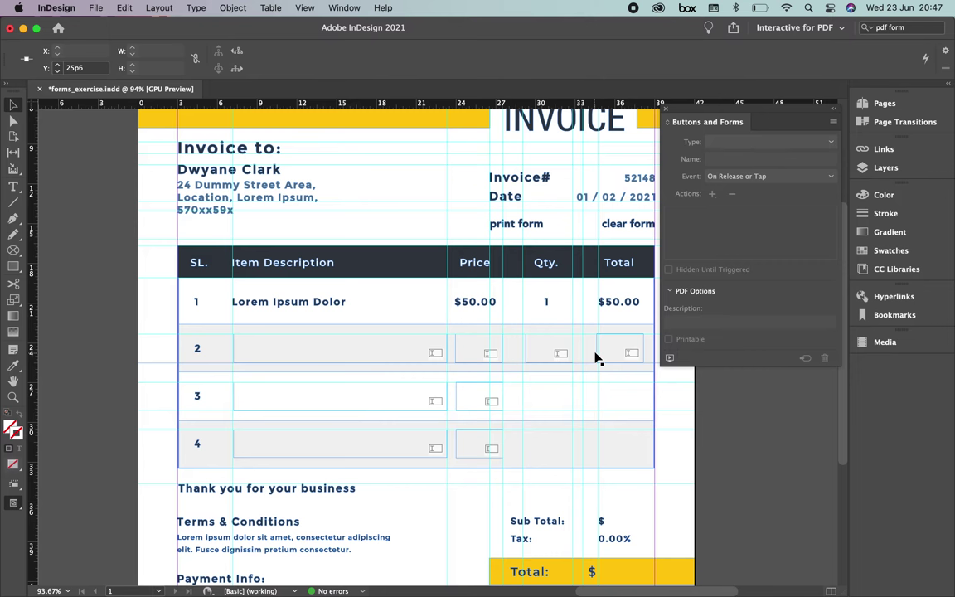
click(642, 357)
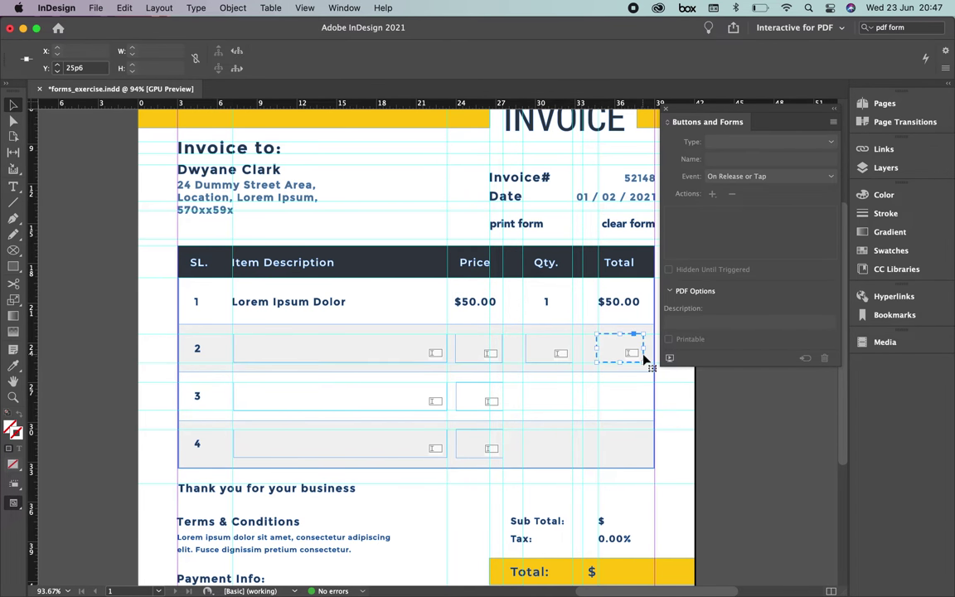
shift+click(535, 355)
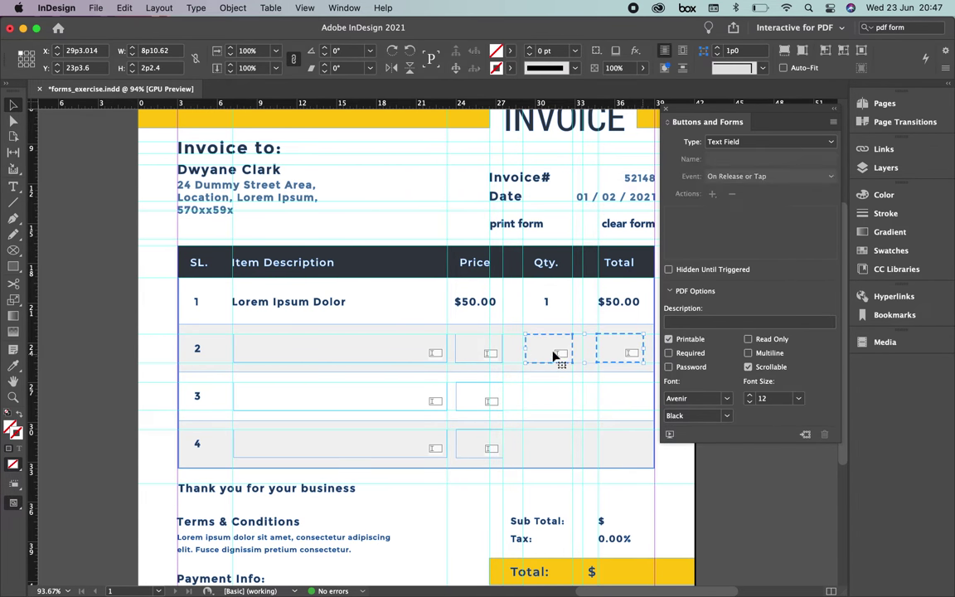
drag(561, 355, 490, 366)
key(super+shift+a)
key(super+space)
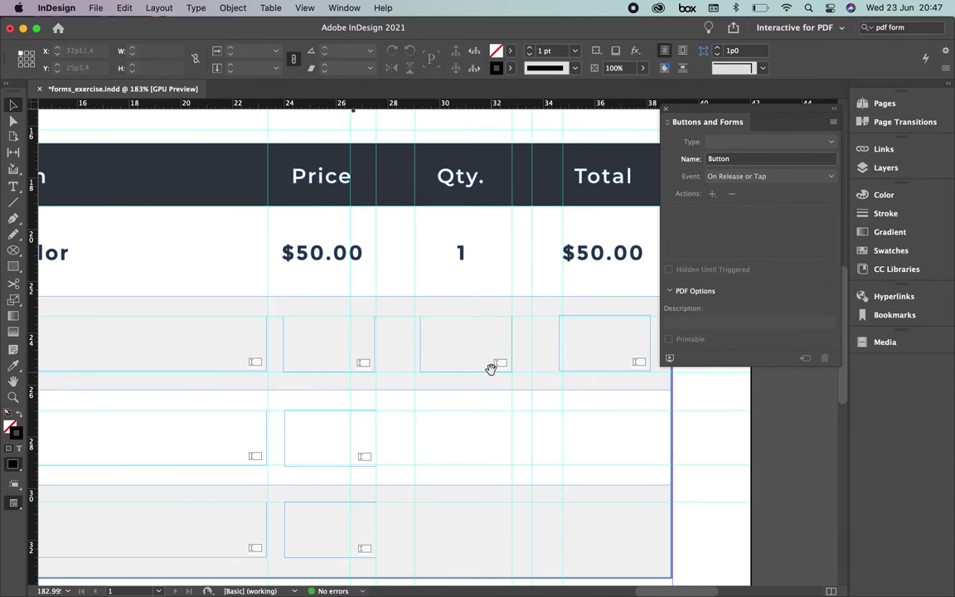
- Select only the qty and total fields in row 2, keeping the row background and table outline out of the selection
click(500, 365)
click(510, 358)
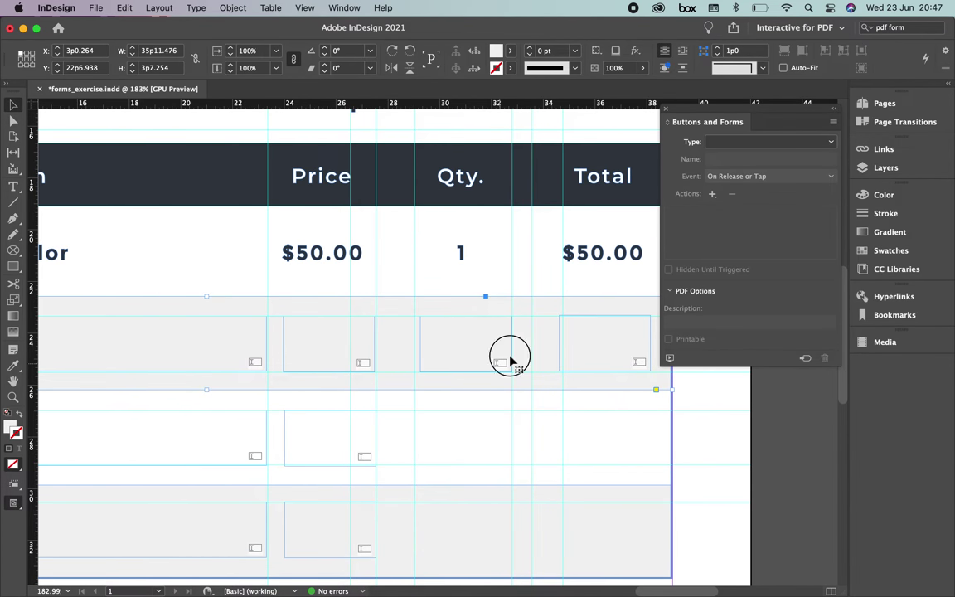
click(639, 379)
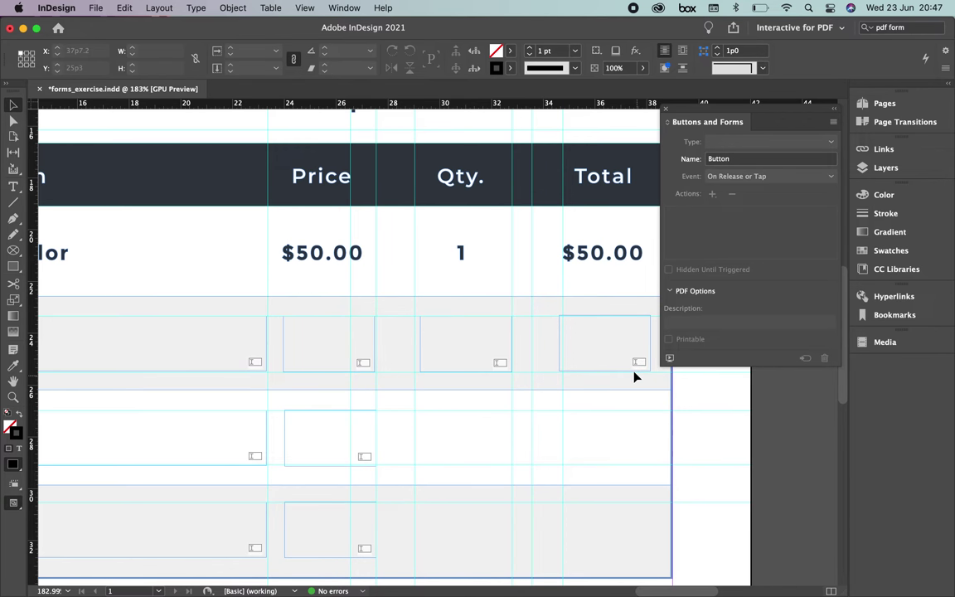
click(651, 363)
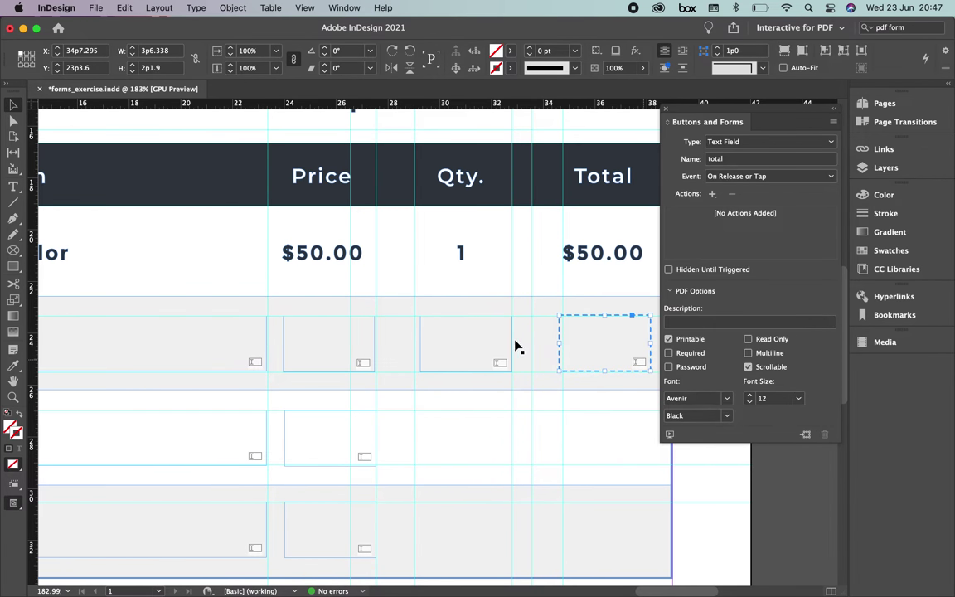
click(512, 347)
click(421, 347)
click(604, 352)
click(649, 341)
shift+click(423, 348)
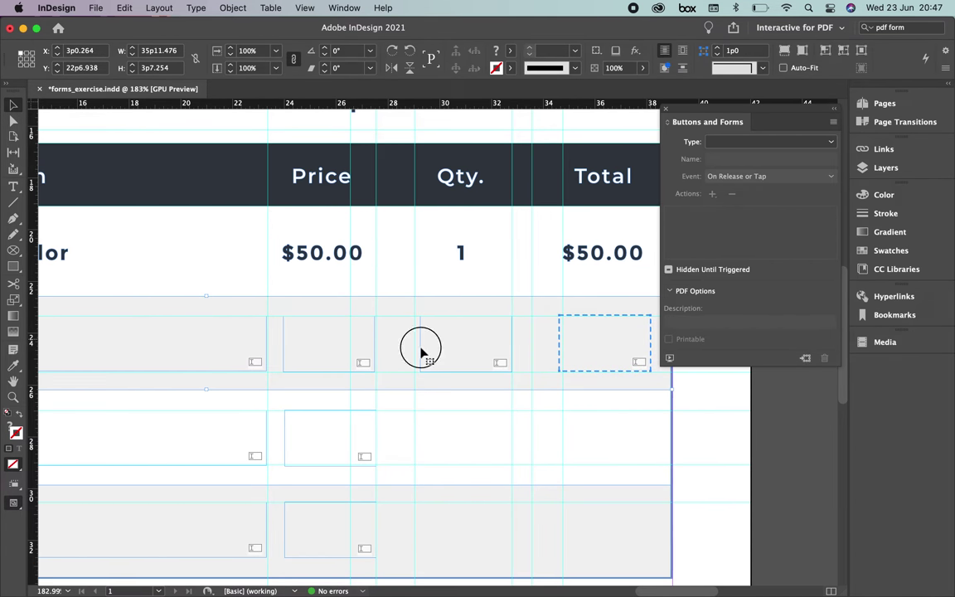
click(674, 455)
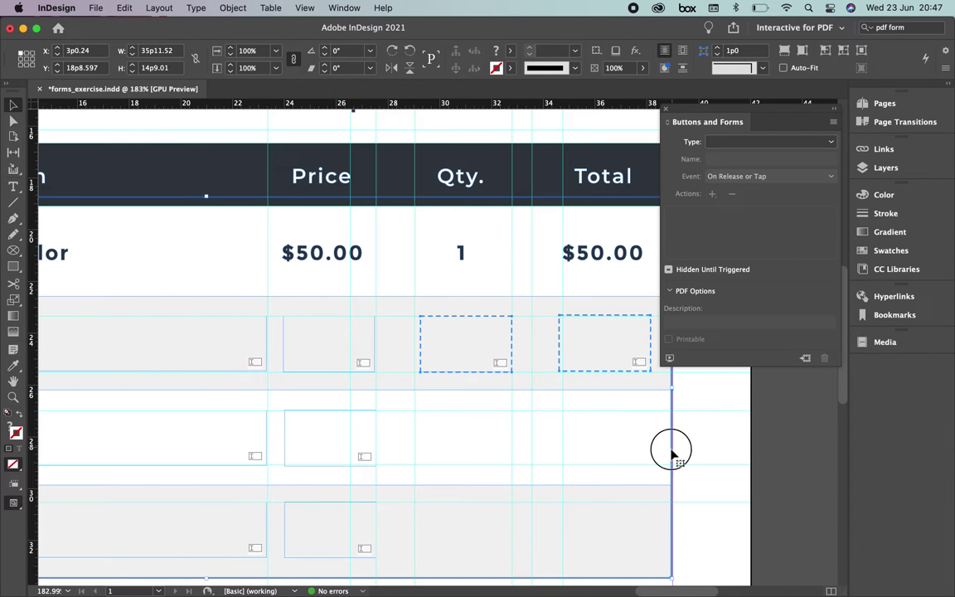
drag(480, 320, 482, 418)
key(super+z)
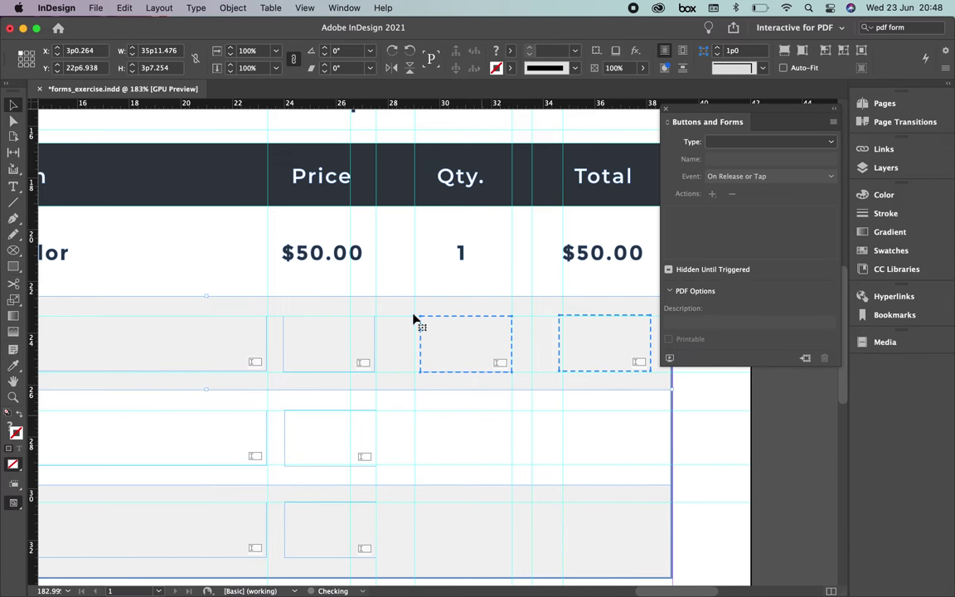
click(446, 322)
- Duplicate row 2's qty and total fields straight down into the matching cells of rows 3 and 4
drag(445, 322, 445, 398)
key(super+z)
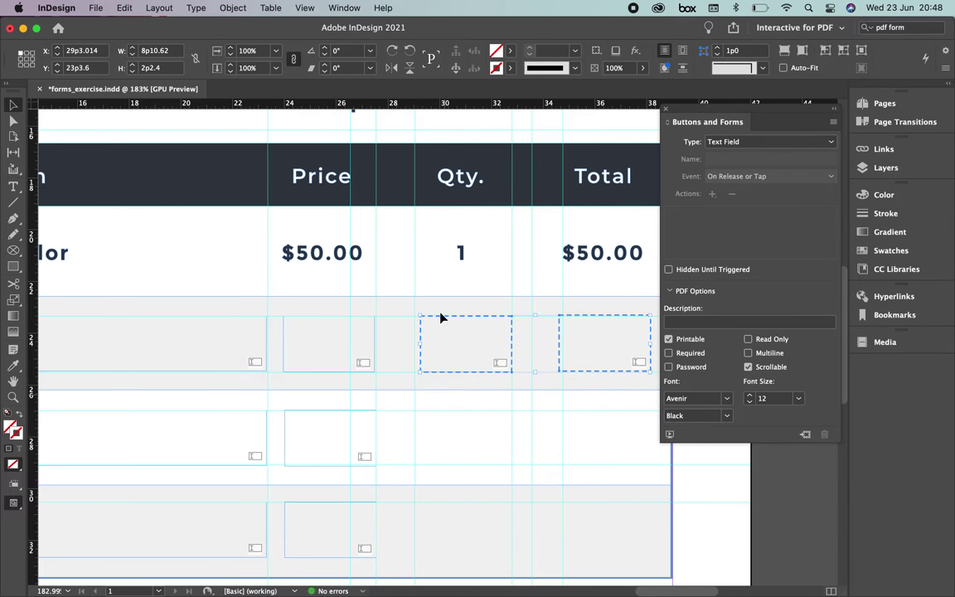
drag(439, 320, 441, 416)
scroll(489, 460, down, 1)
scroll(489, 460, down, 5)
drag(453, 330, 454, 423)
key(super+0)
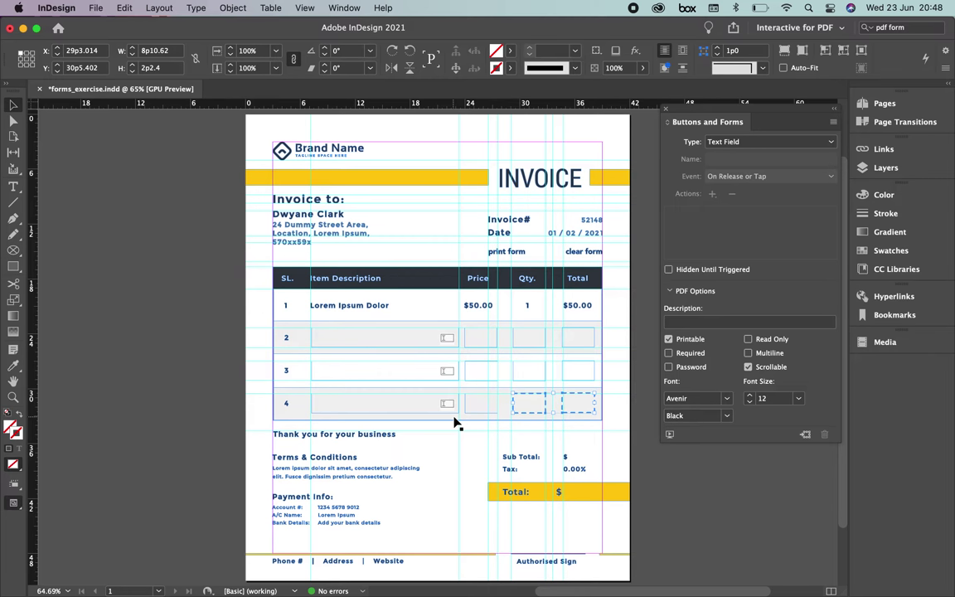
- Set the font style of the qty and total fields in row 4 to Roman
click(528, 417)
click(529, 405)
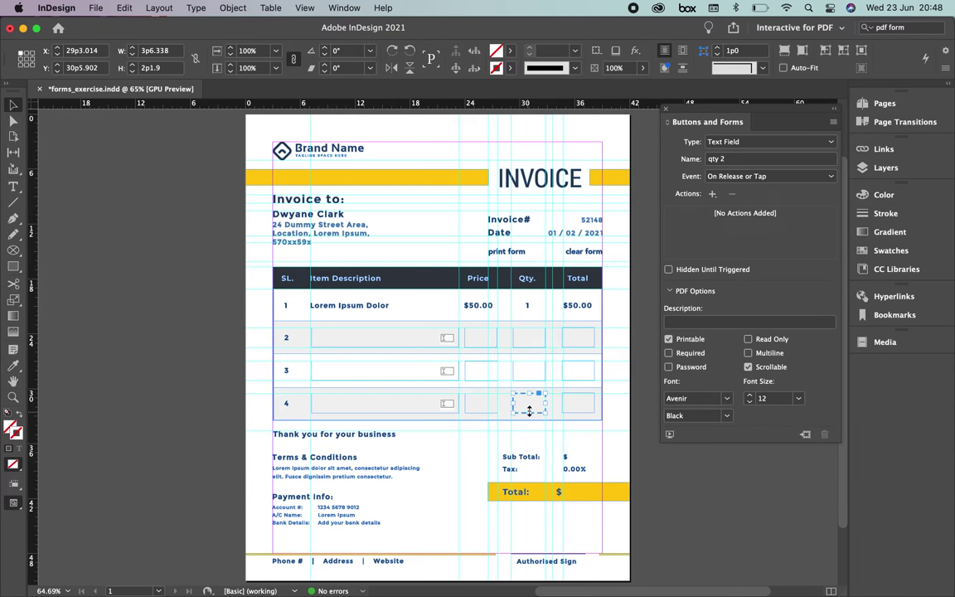
click(727, 417)
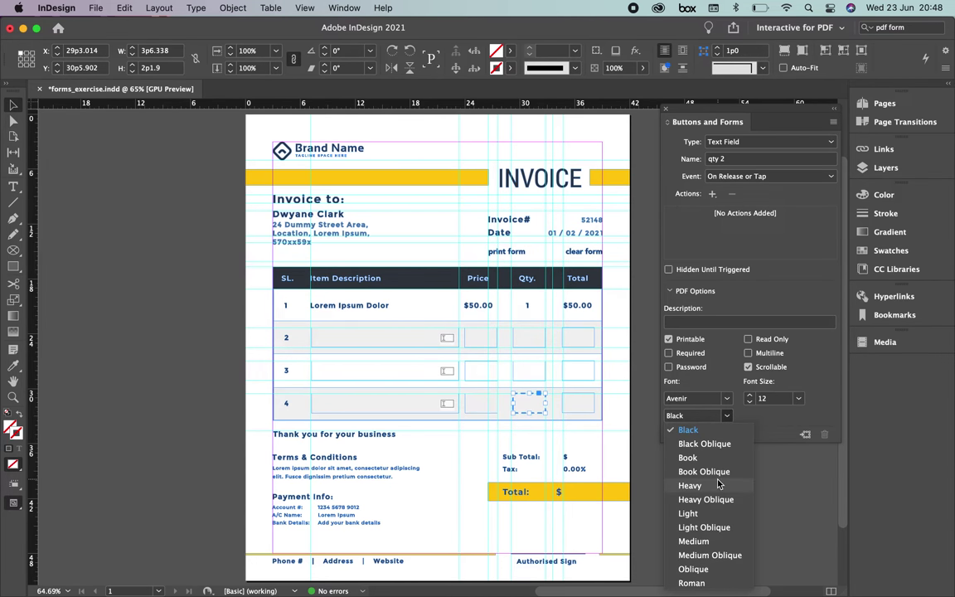
click(690, 583)
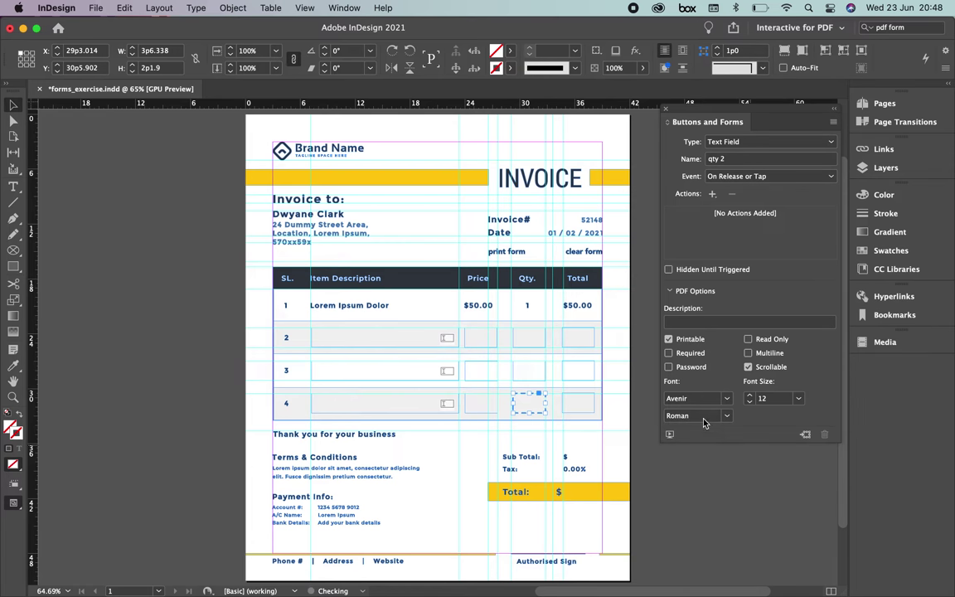
click(572, 401)
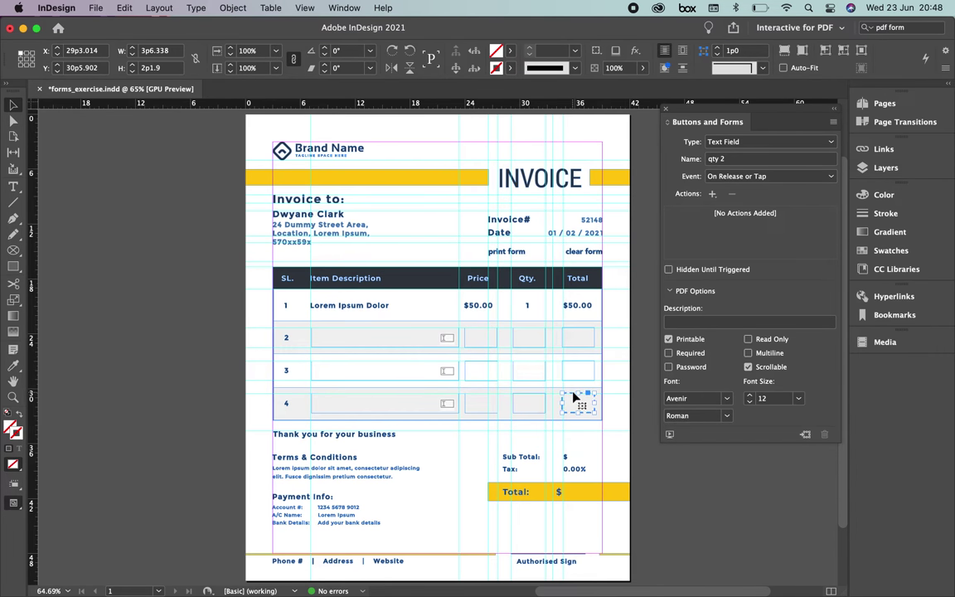
click(727, 417)
click(702, 583)
scroll(564, 357, left, 1)
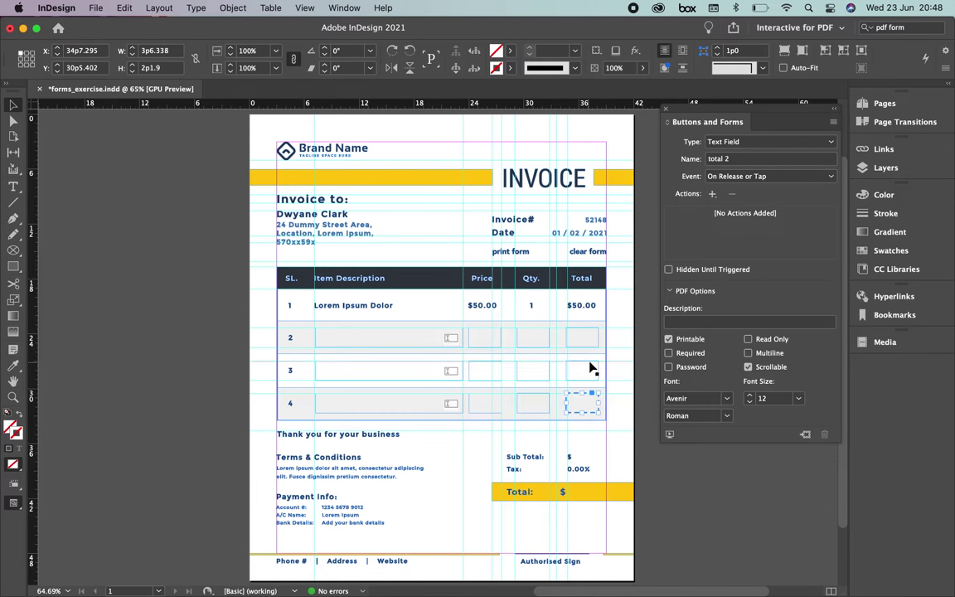
- Set the font style of all the qty and total fields in rows 2 to 4 to Roman at once
click(580, 373)
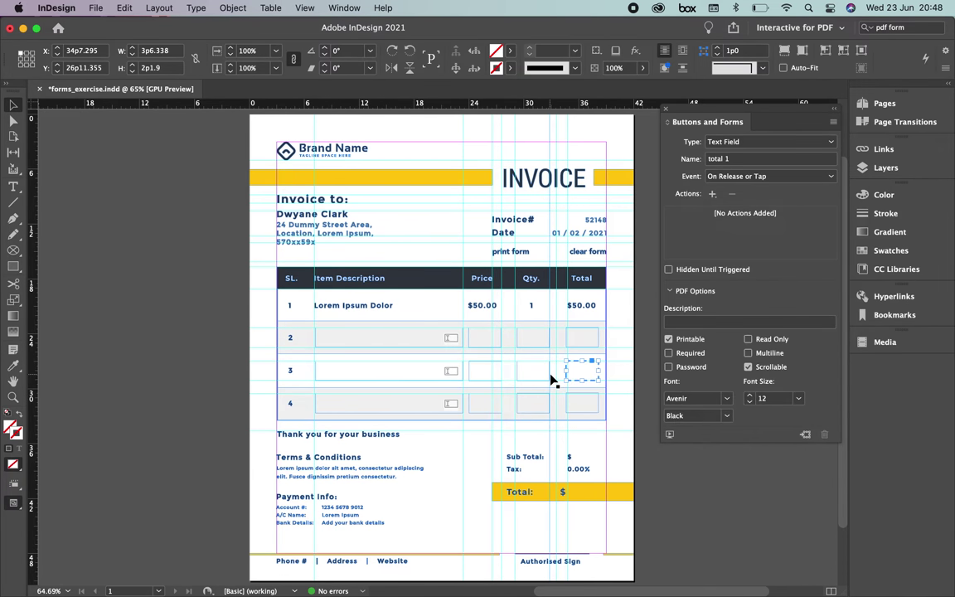
click(550, 381)
drag(515, 370, 650, 458)
scroll(410, 410, right, 3)
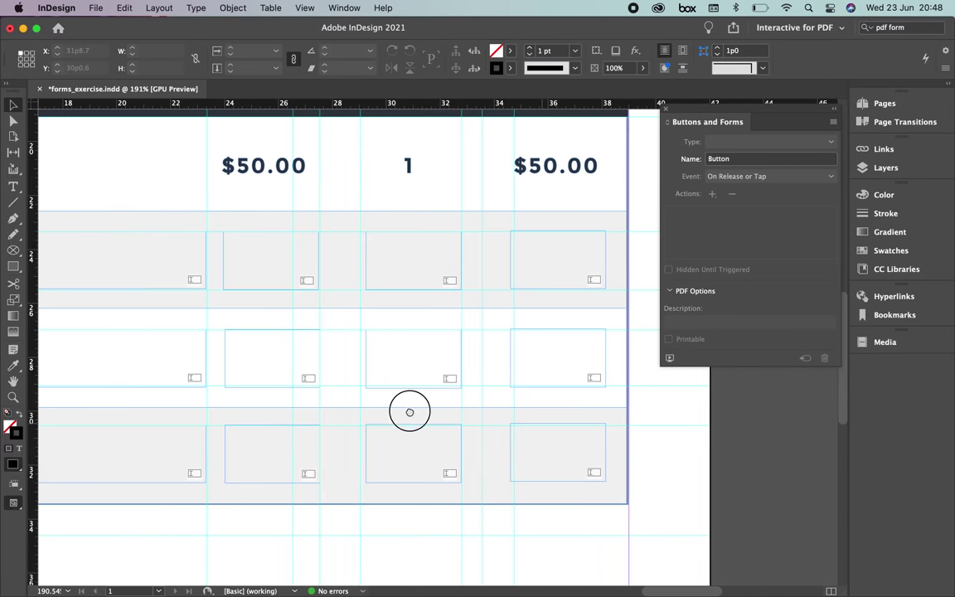
click(366, 453)
shift+click(365, 380)
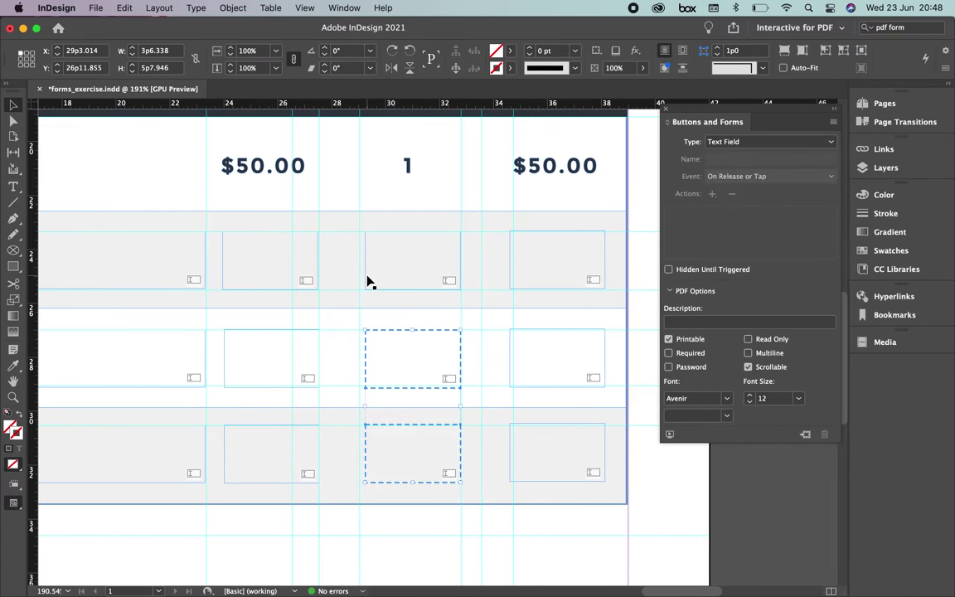
shift+click(366, 282)
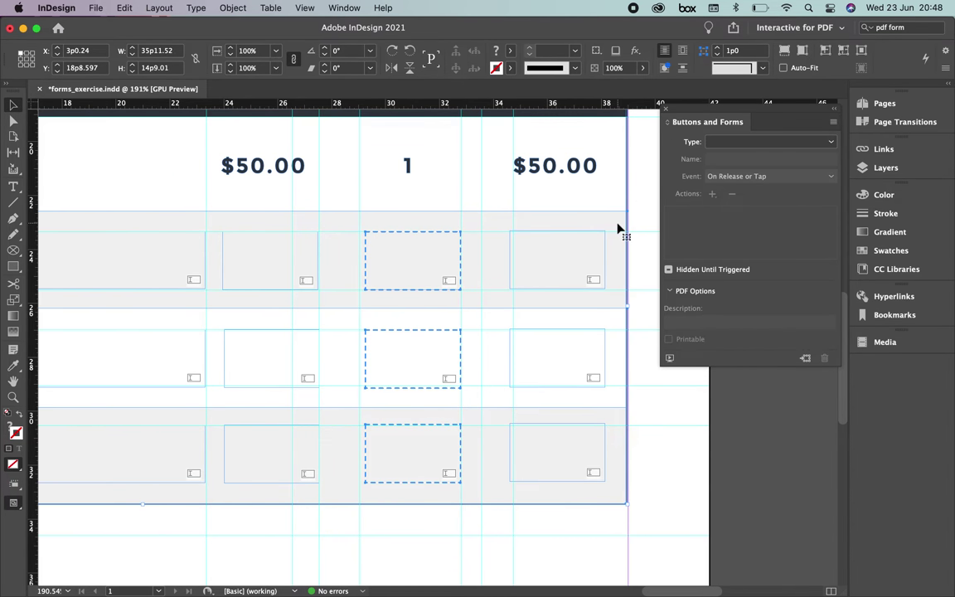
shift+click(560, 231)
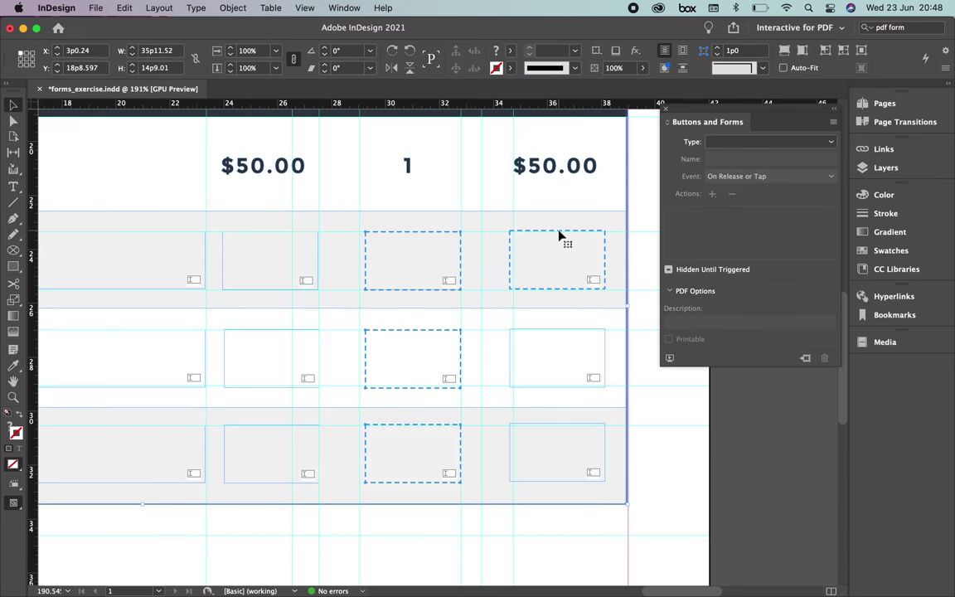
shift+click(513, 352)
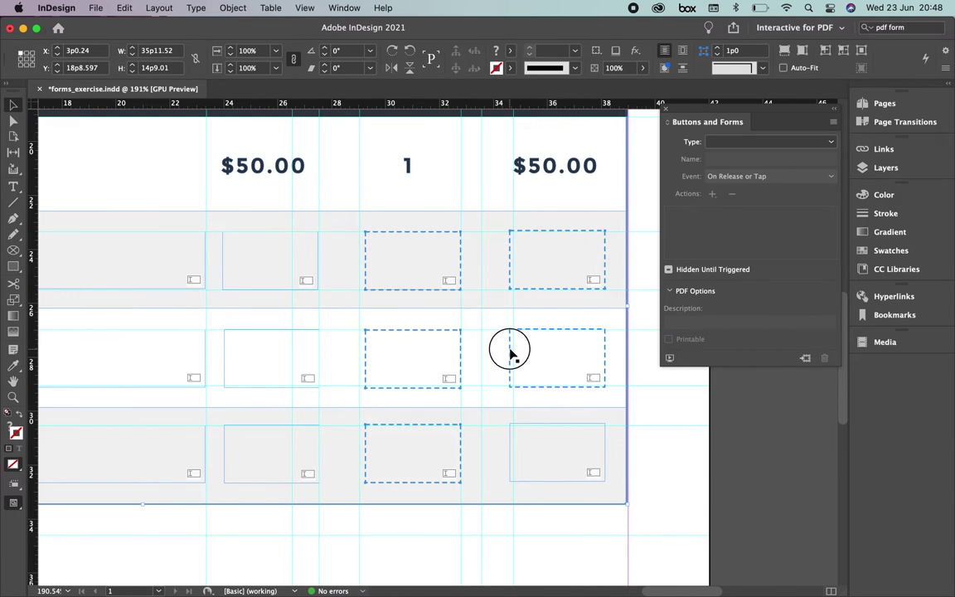
shift+click(521, 429)
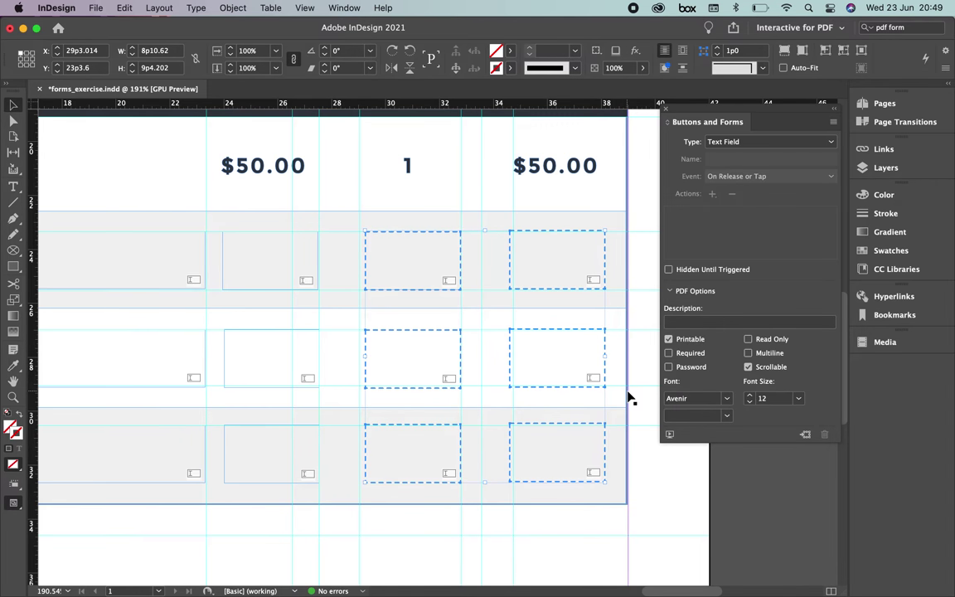
click(728, 421)
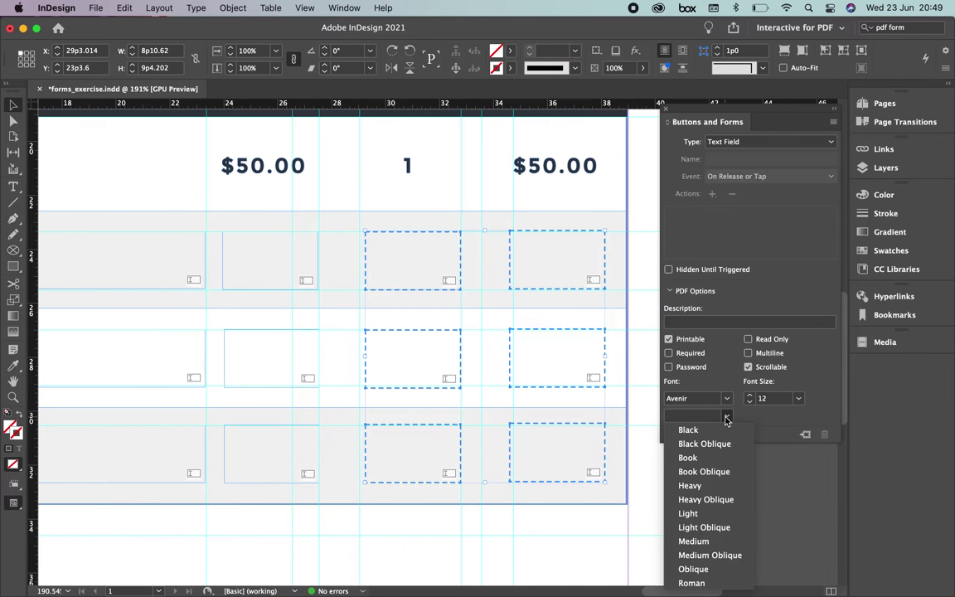
click(719, 584)
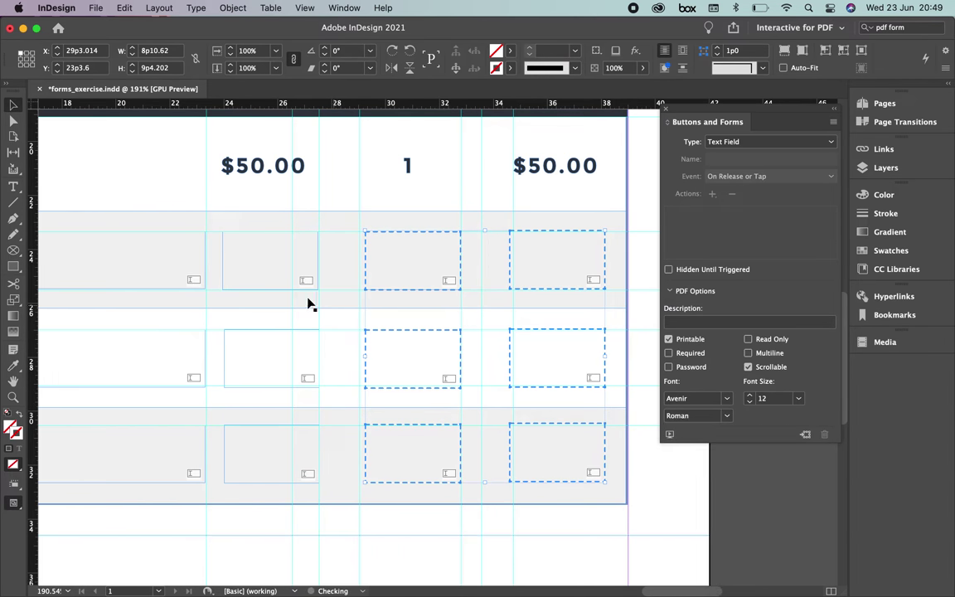
- Set the font style of the item description field in row 2 to Roman
drag(320, 315, 532, 322)
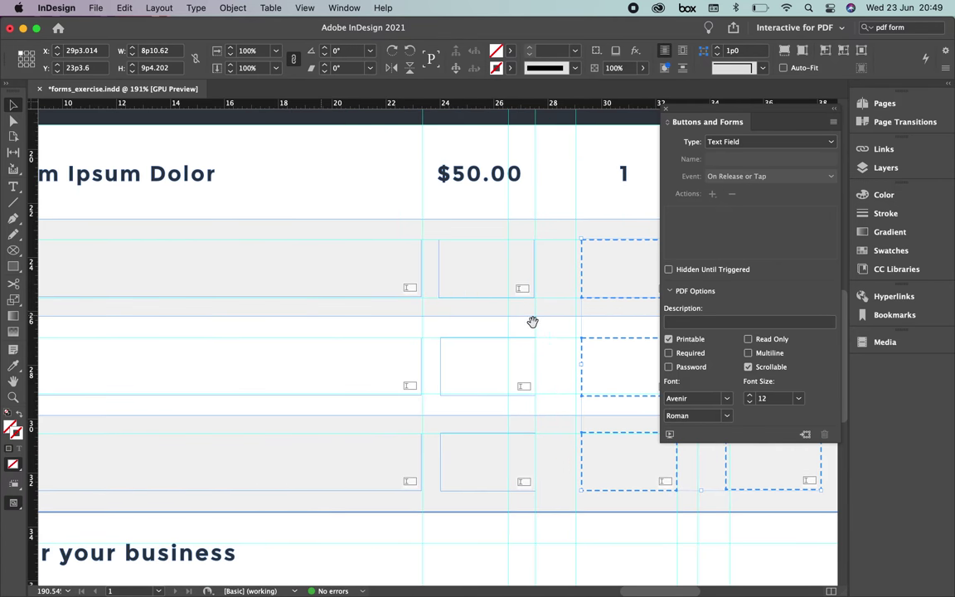
click(419, 279)
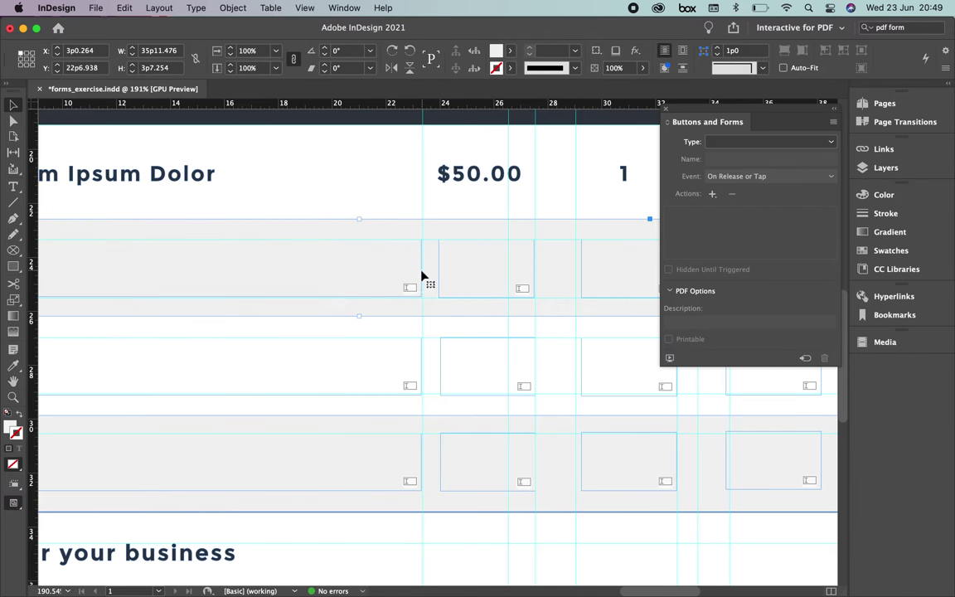
click(409, 283)
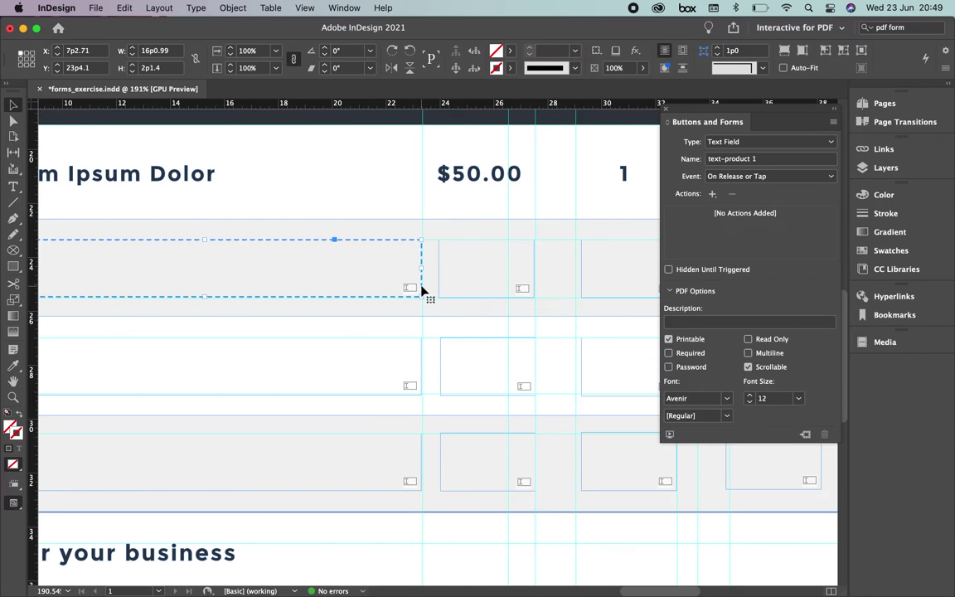
click(728, 416)
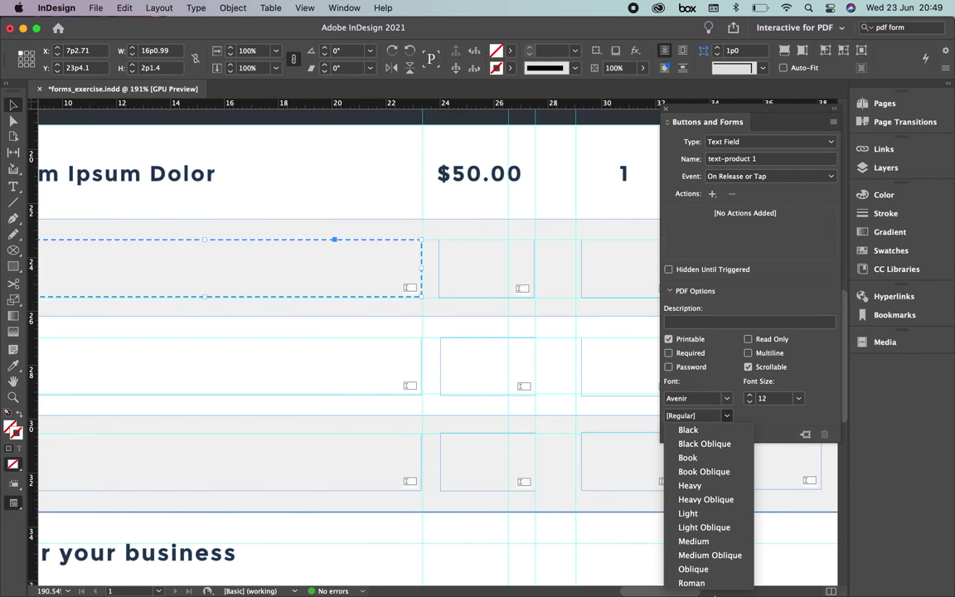
click(711, 582)
- Set the price fields in rows 2 to 4 to the Avenir font with the Roman style
click(396, 384)
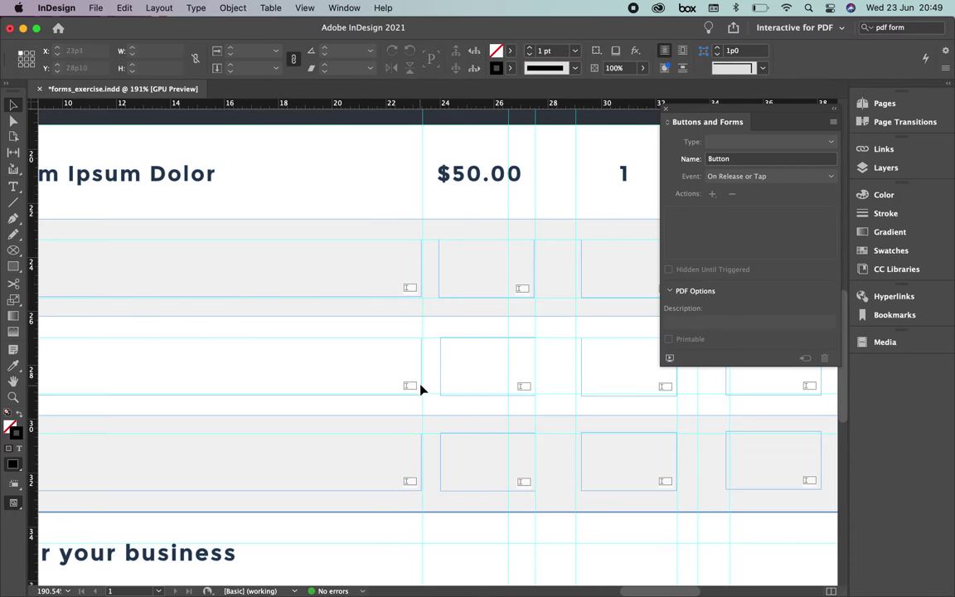
click(441, 359)
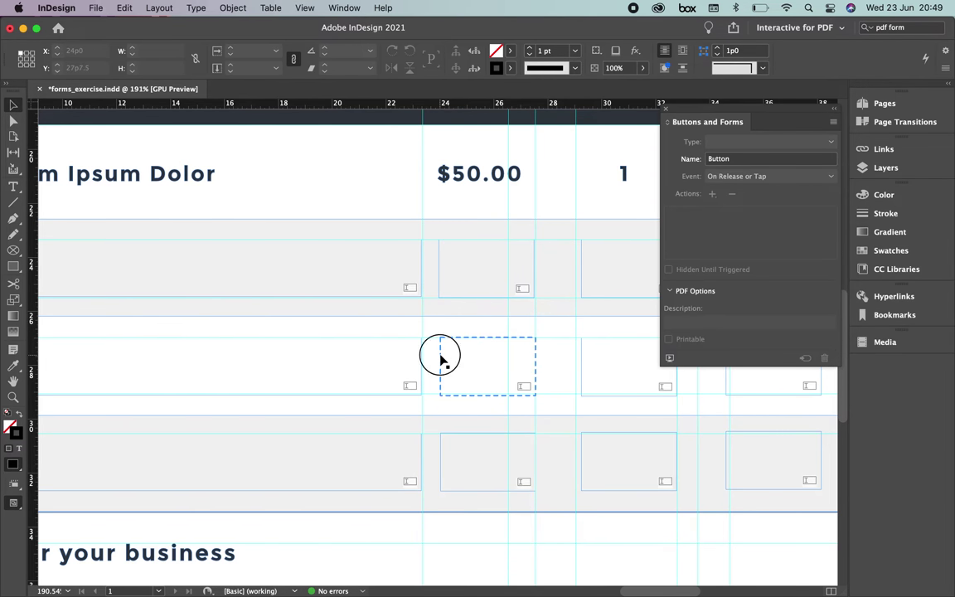
shift+click(441, 277)
shift+click(441, 454)
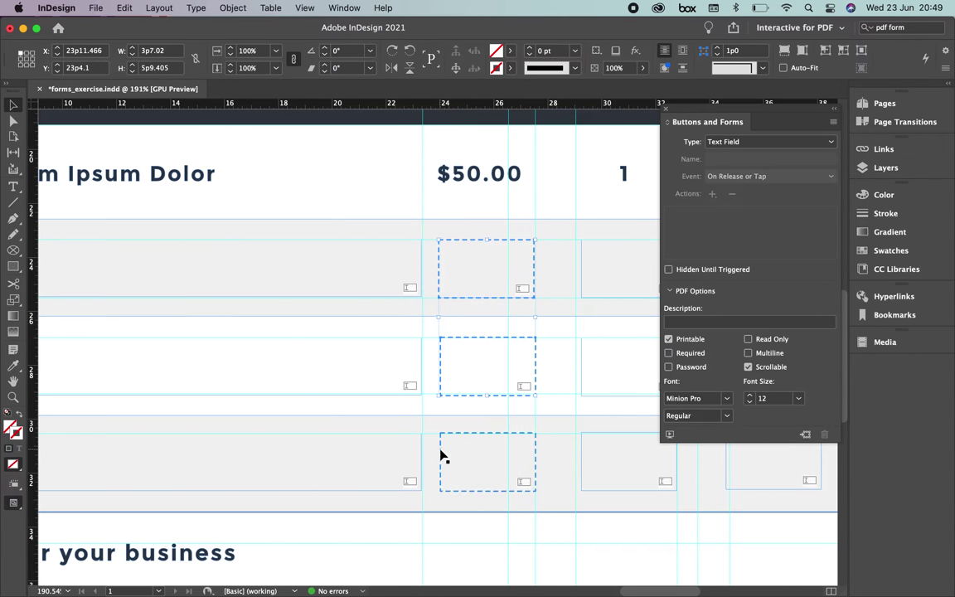
drag(717, 401, 654, 396)
text(Avenir)
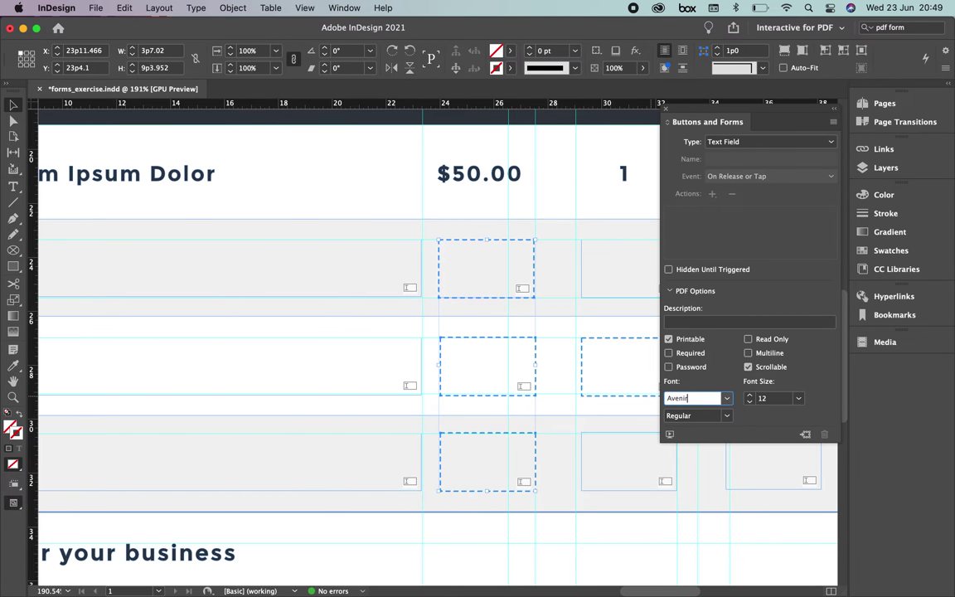
key(Return)
click(727, 416)
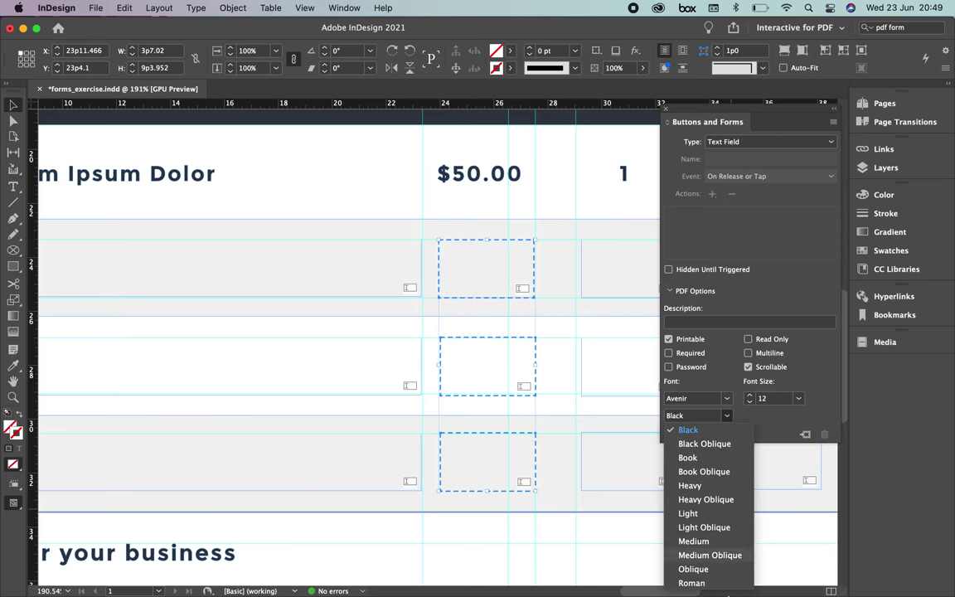
click(691, 583)
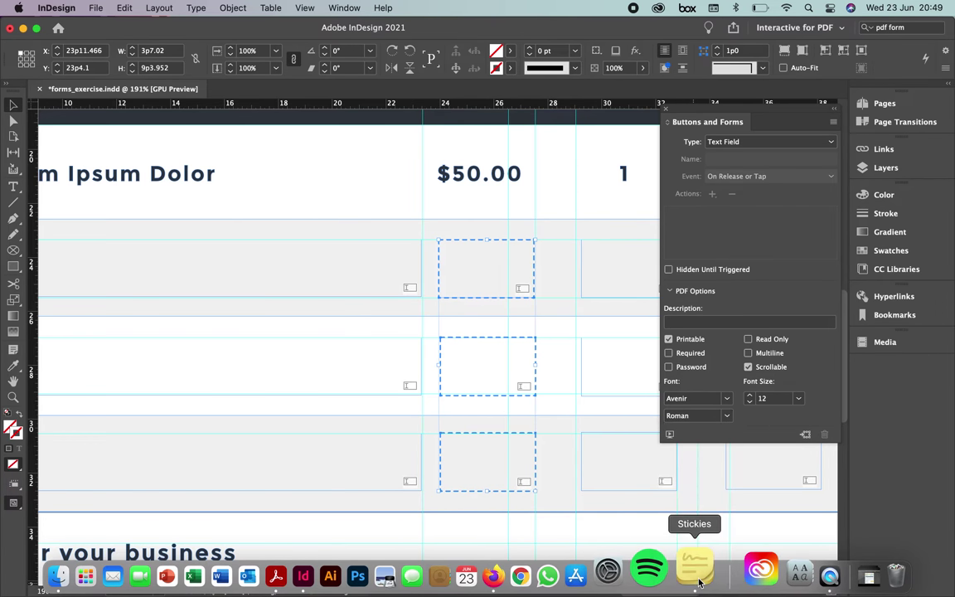
- Hide the ruler guides in the document
click(404, 439)
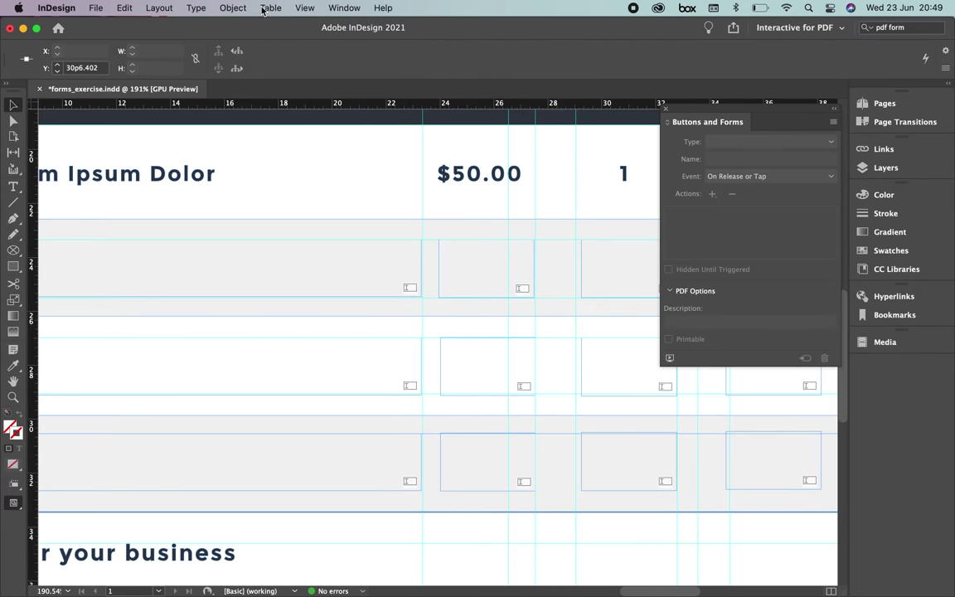
click(304, 7)
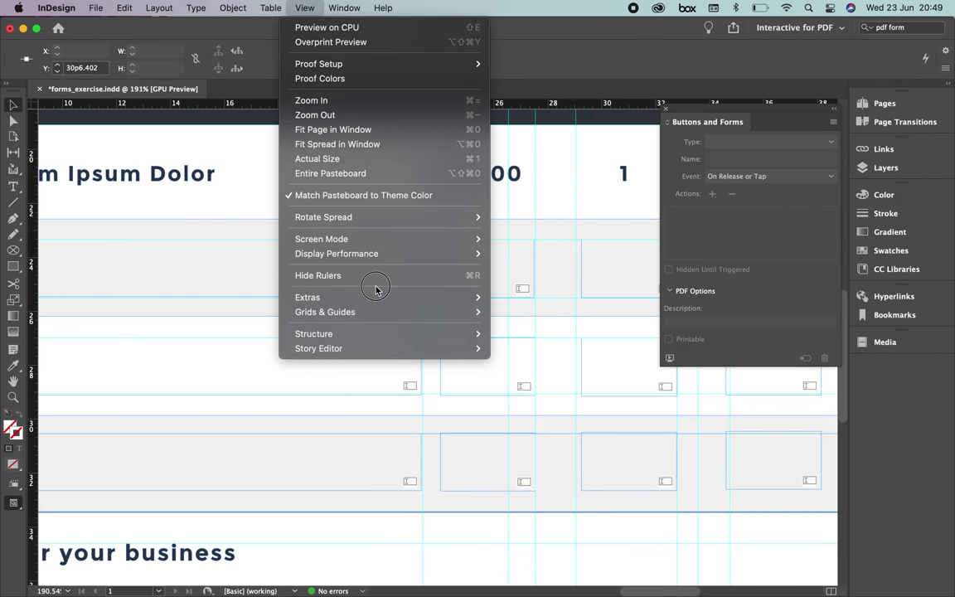
mouse_move(378, 297)
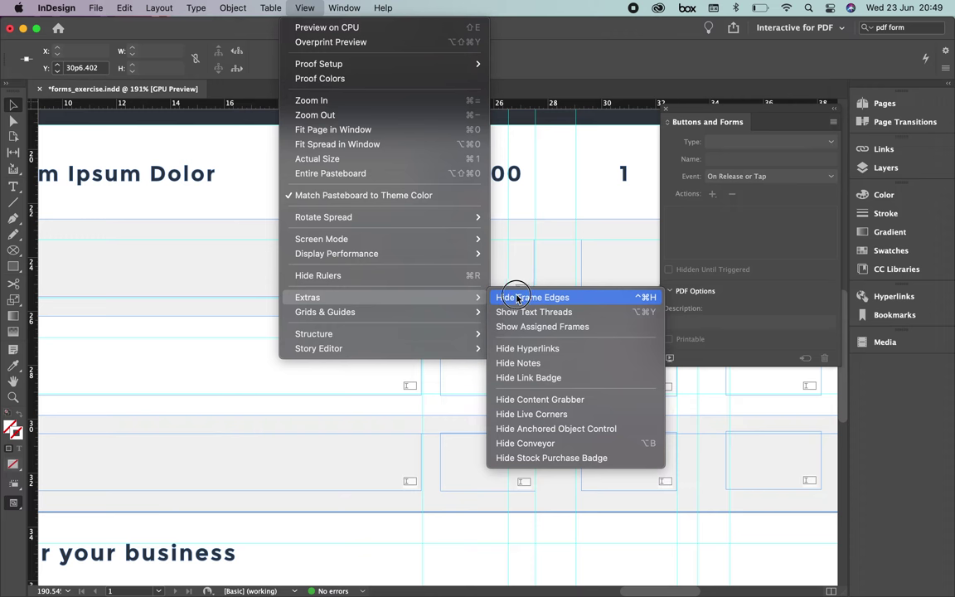
mouse_move(441, 311)
click(528, 312)
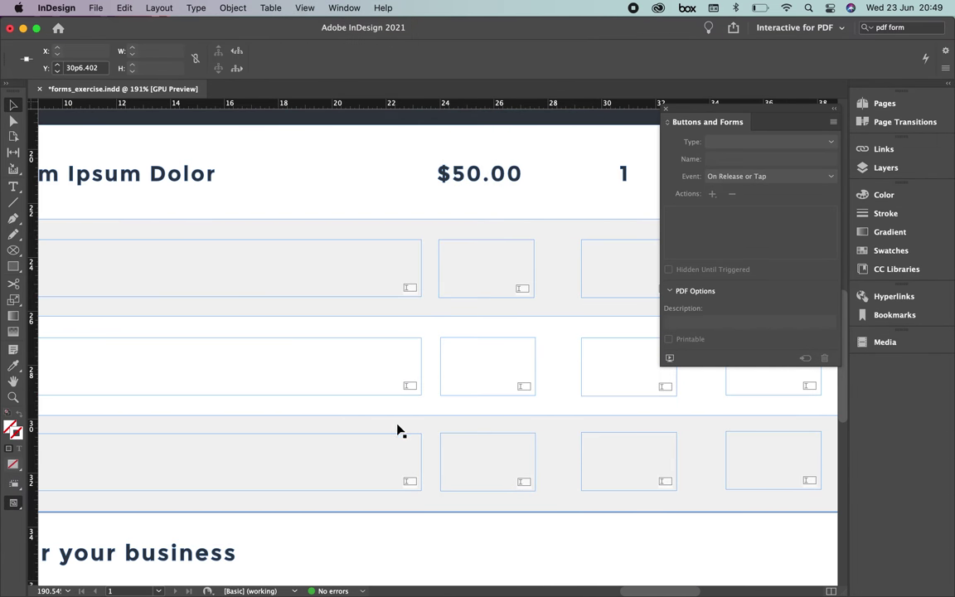
- Set the font style of the item description fields in rows 2 to 4 to Roman at once
click(406, 440)
shift+click(409, 349)
shift+click(414, 247)
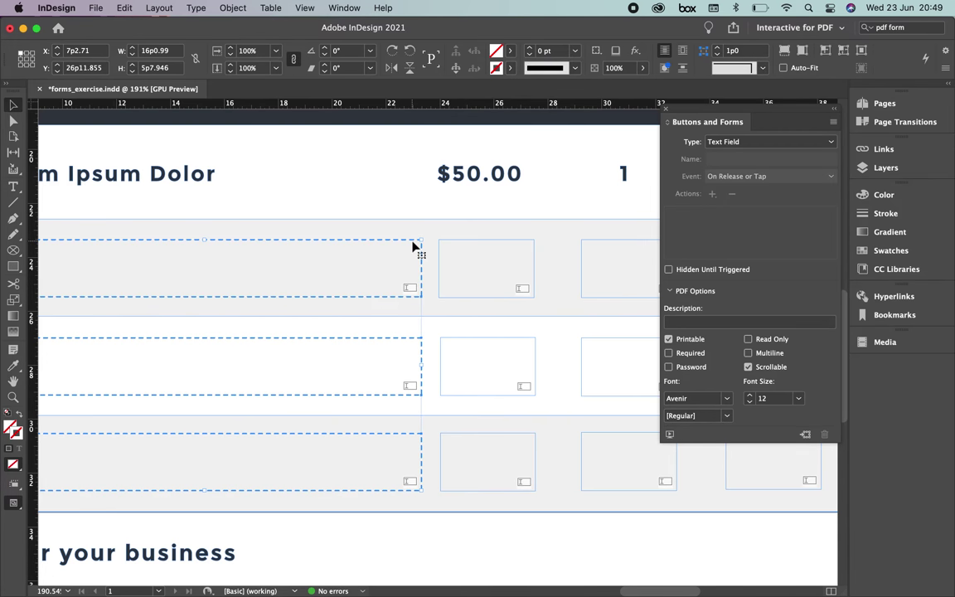
click(726, 415)
click(720, 587)
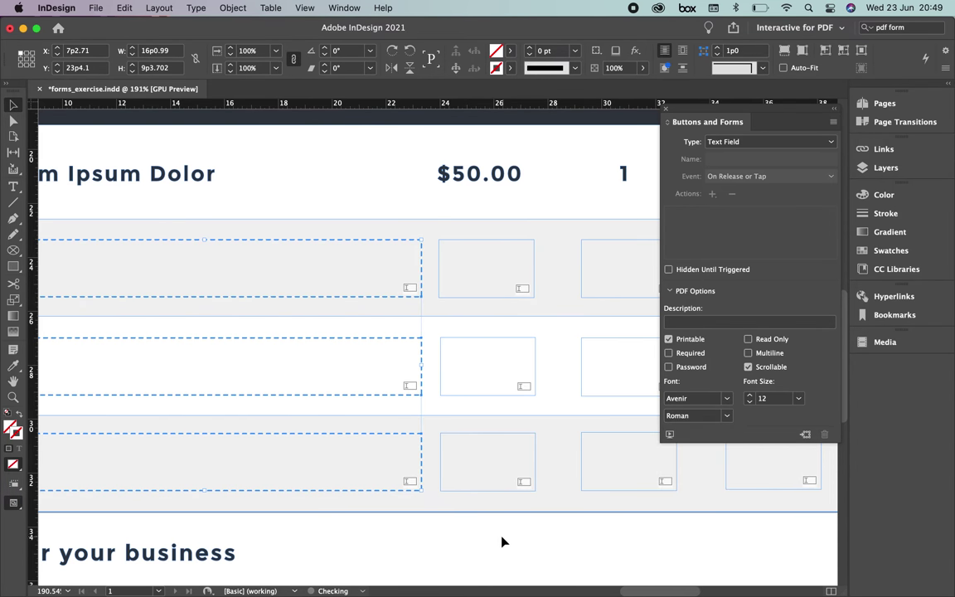
- Check the names and font settings of the price, qty and total fields in the item table
click(512, 554)
click(518, 437)
click(534, 391)
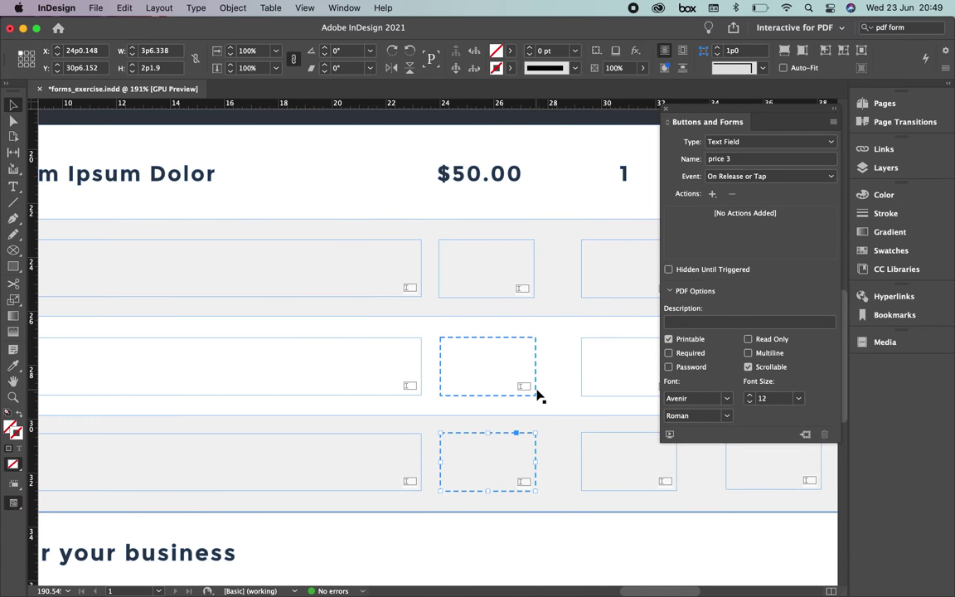
click(516, 303)
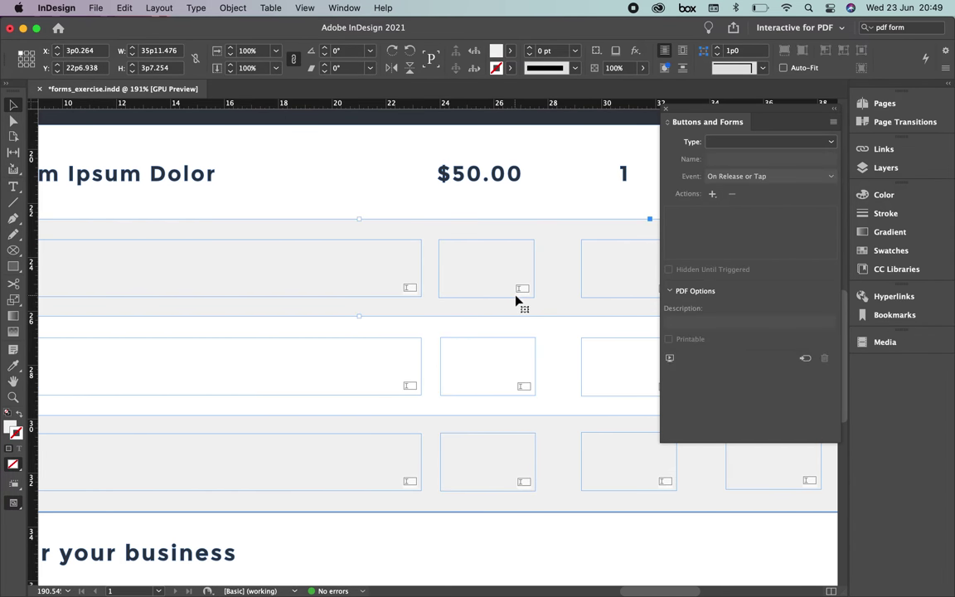
click(524, 297)
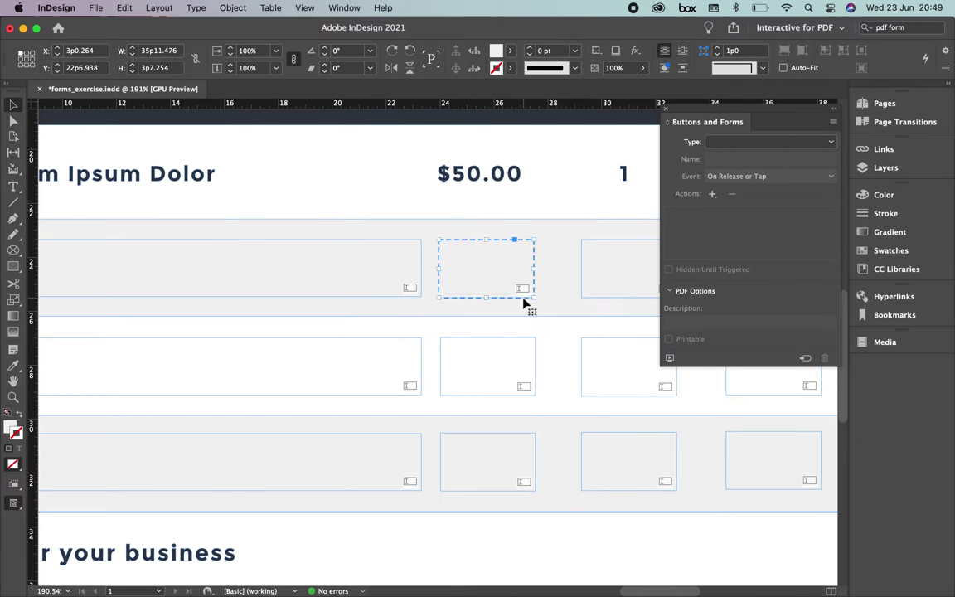
drag(567, 319, 395, 310)
click(425, 289)
click(427, 333)
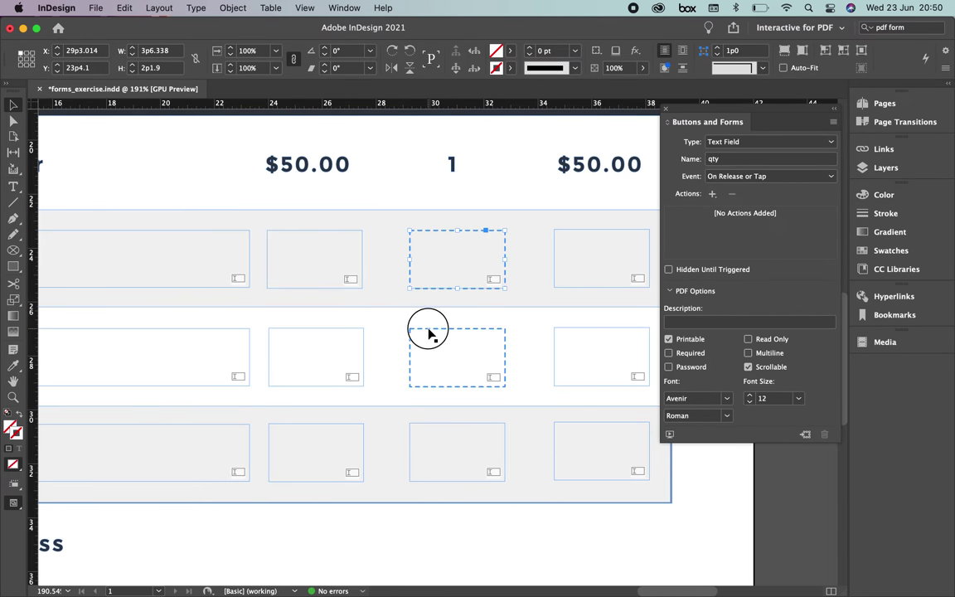
click(460, 429)
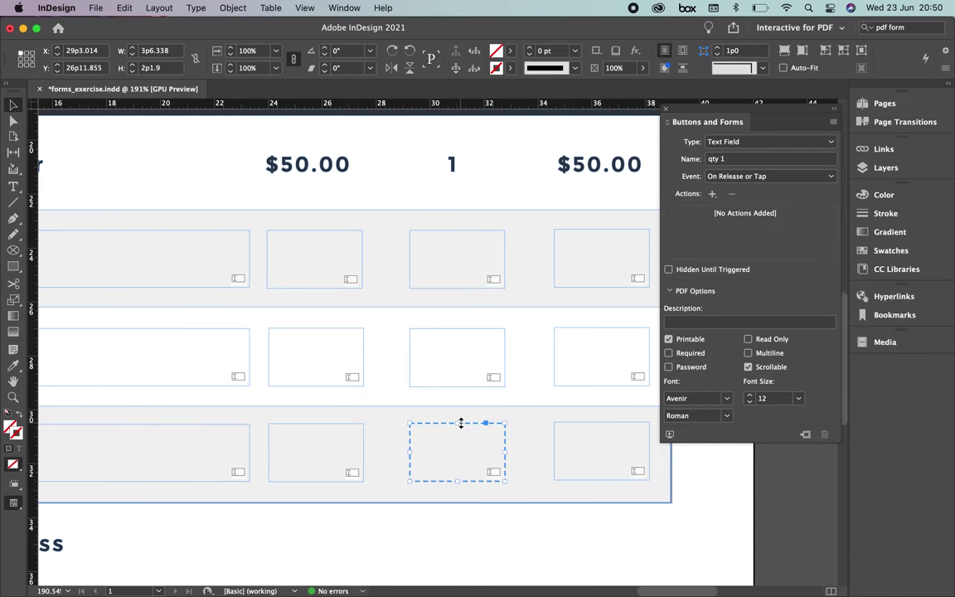
double_click(585, 427)
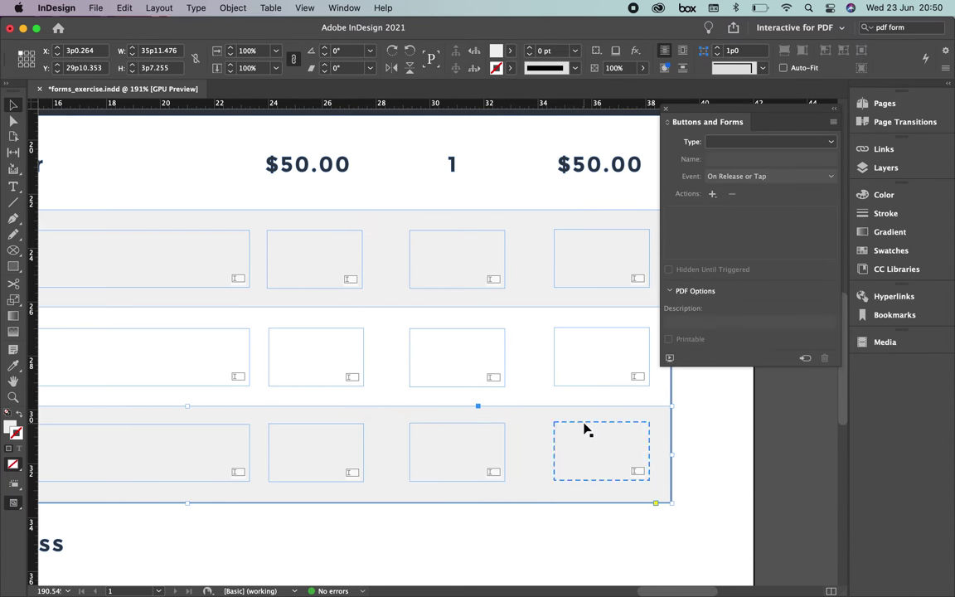
click(584, 429)
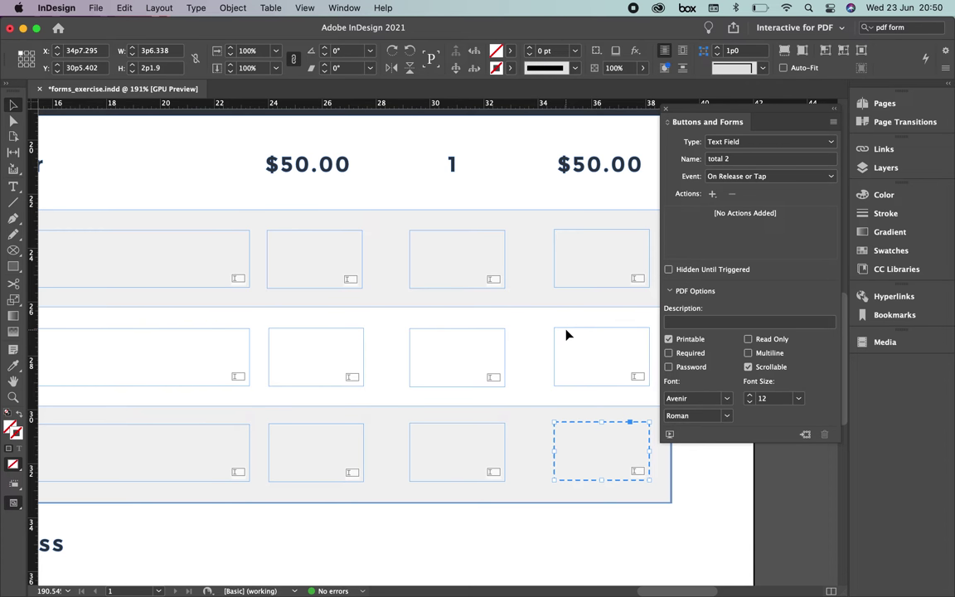
click(569, 335)
click(561, 236)
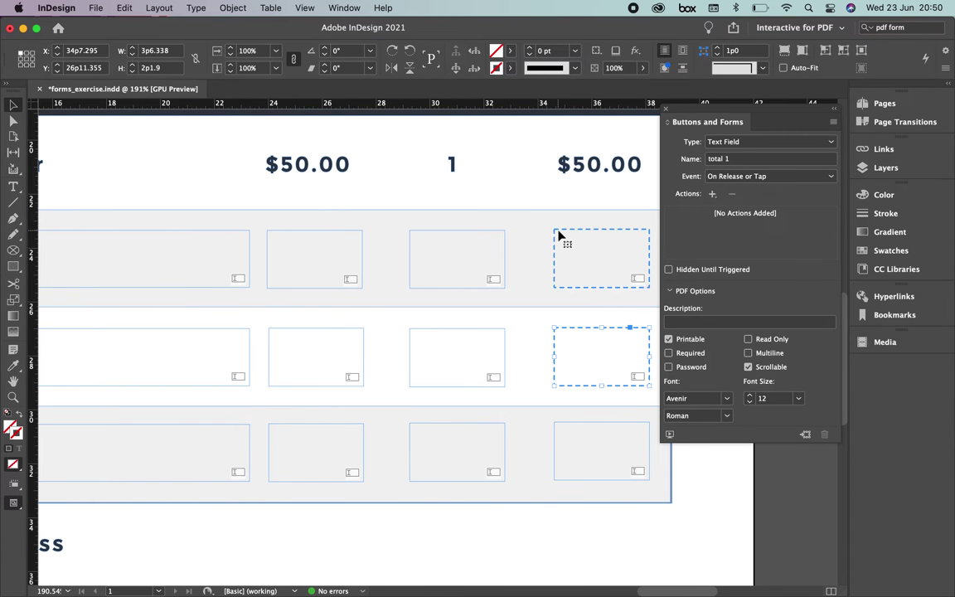
click(698, 505)
- Open the Sample Buttons And Forms library and dock it beneath the Buttons and Forms panel
key(super+0)
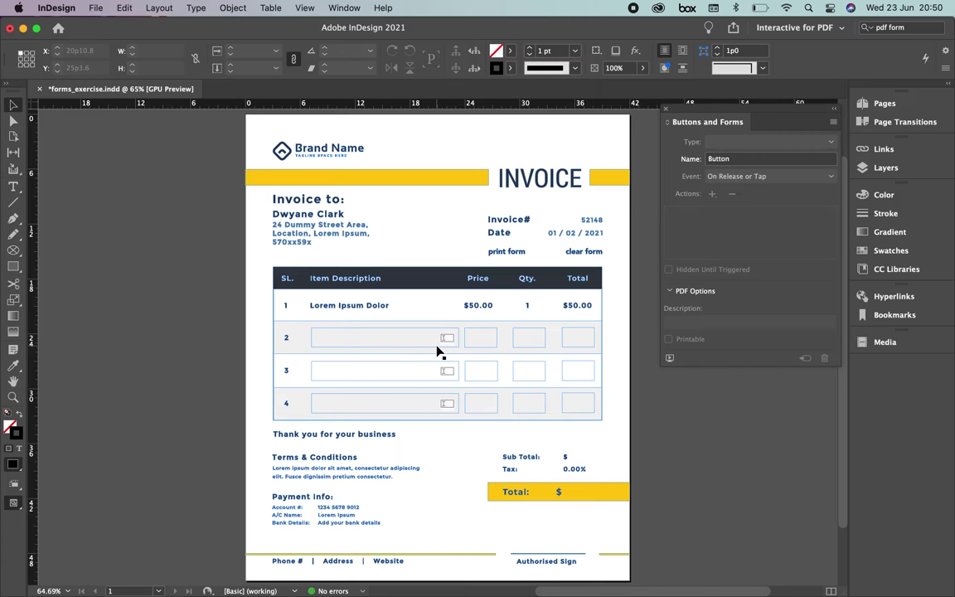
drag(455, 207, 355, 276)
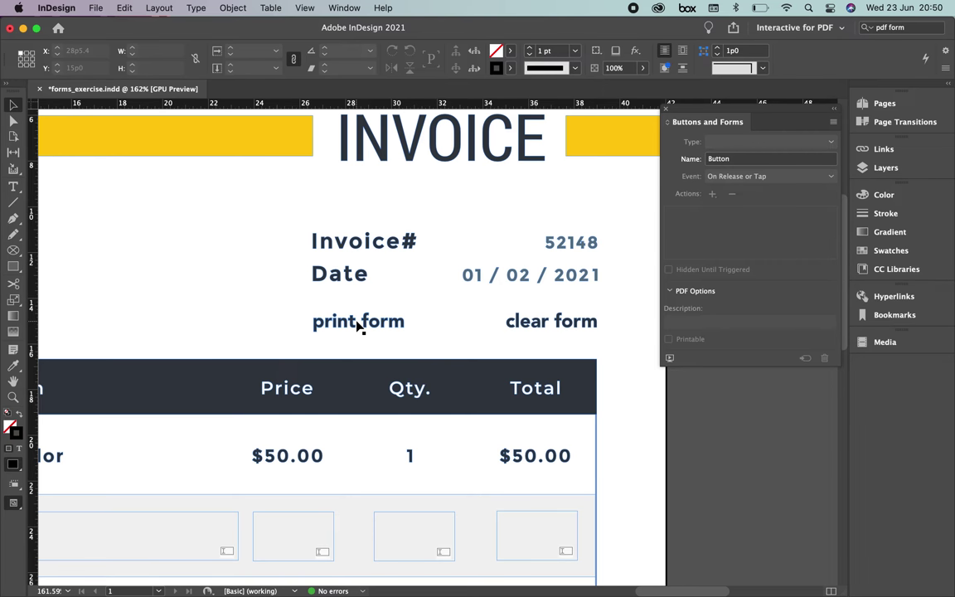
click(834, 123)
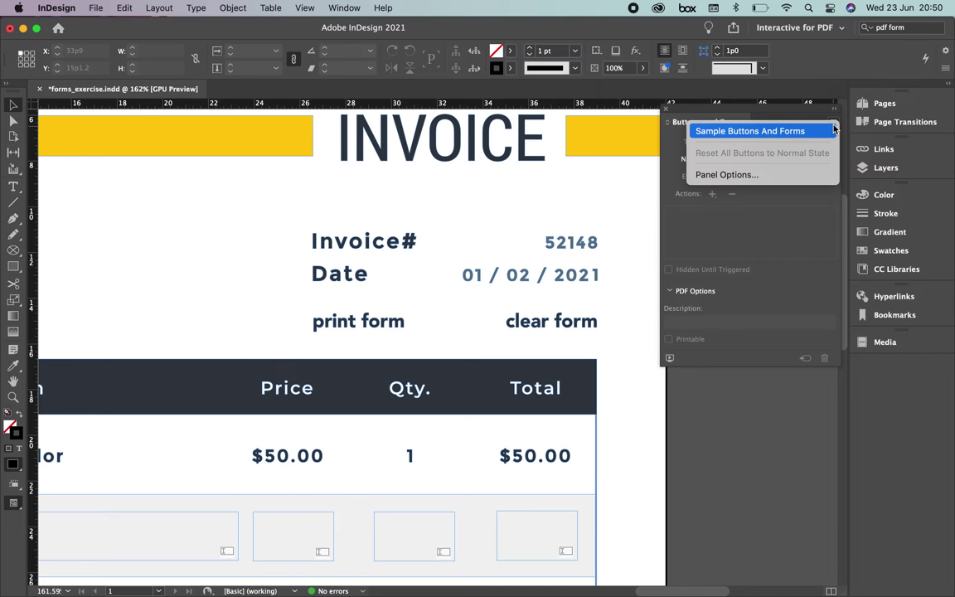
click(758, 131)
drag(498, 202, 757, 348)
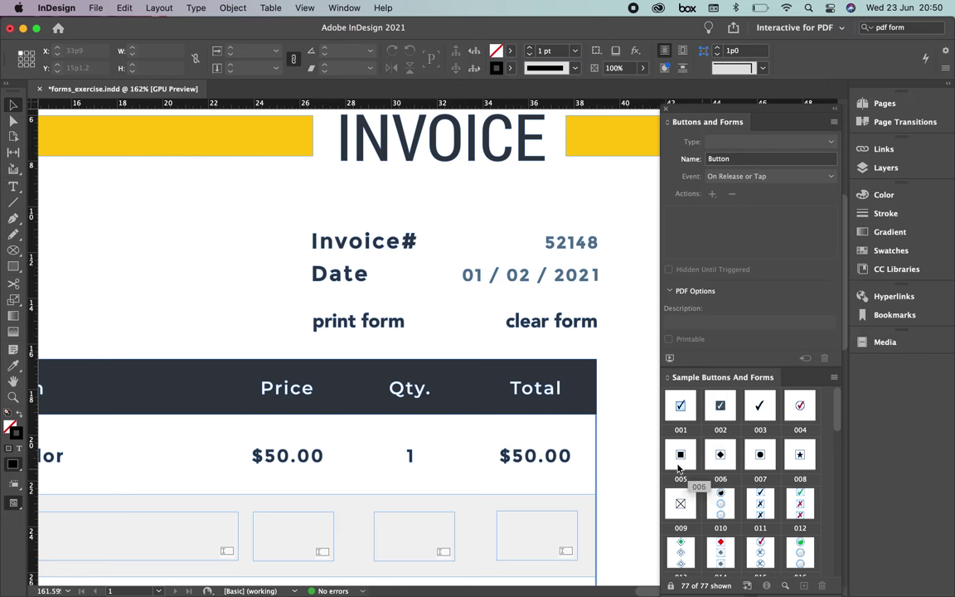
- Place sample check box 005 just left of the "print form" label and shrink it to about 1p6 square
drag(680, 458, 274, 315)
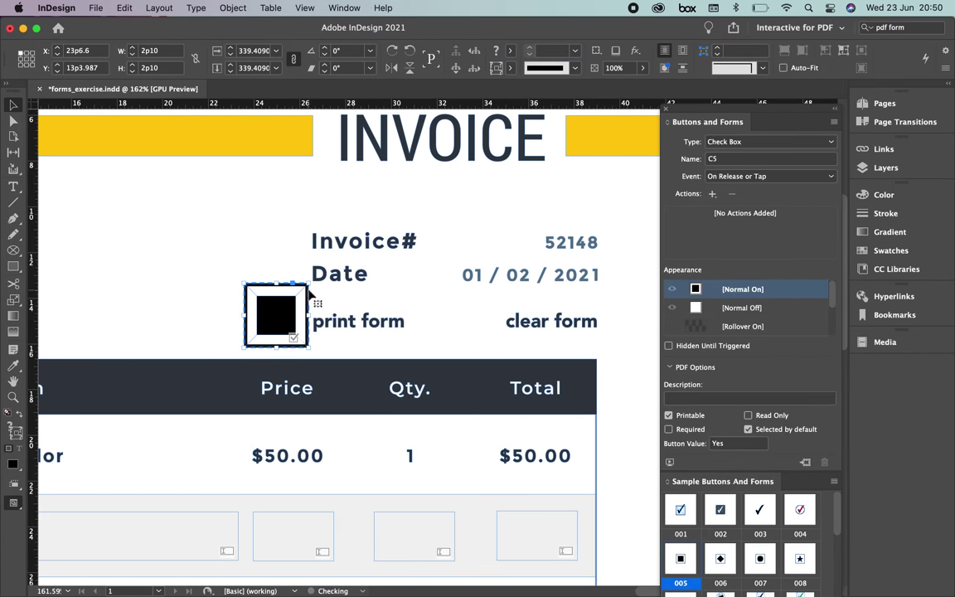
click(273, 317)
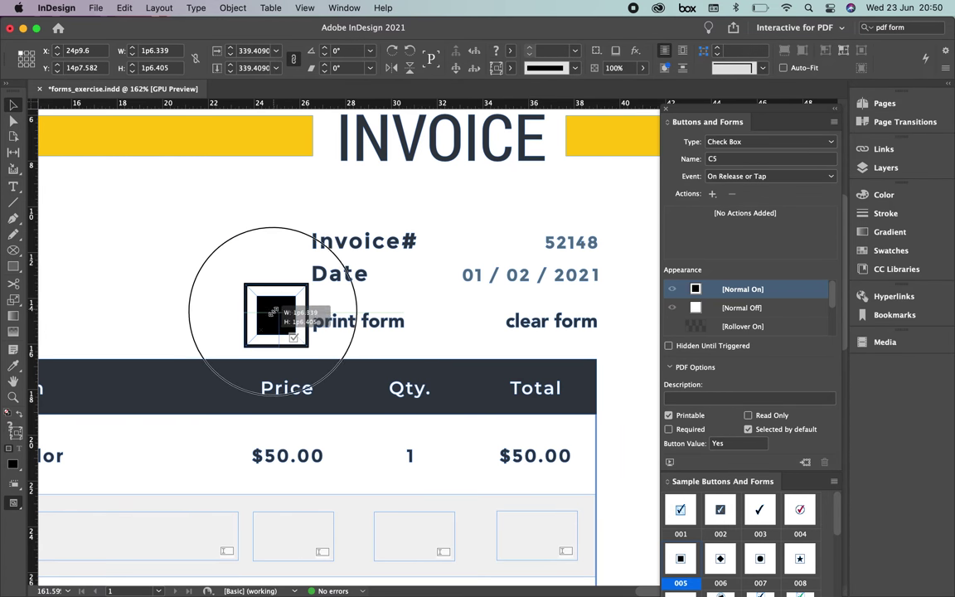
drag(274, 320, 300, 326)
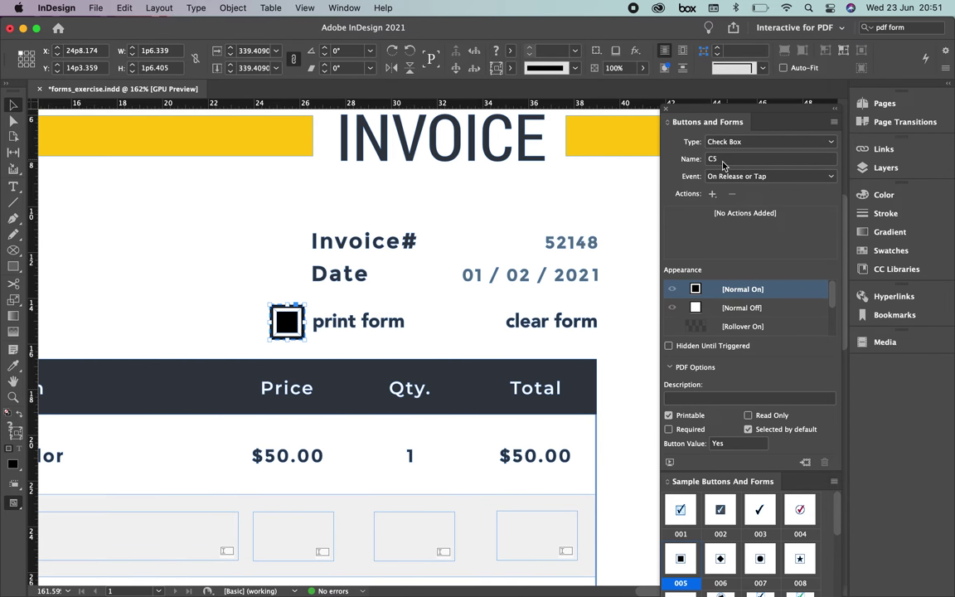
- Name the check box "print" and give it a Print Form action on the On Release or Tap event
click(693, 159)
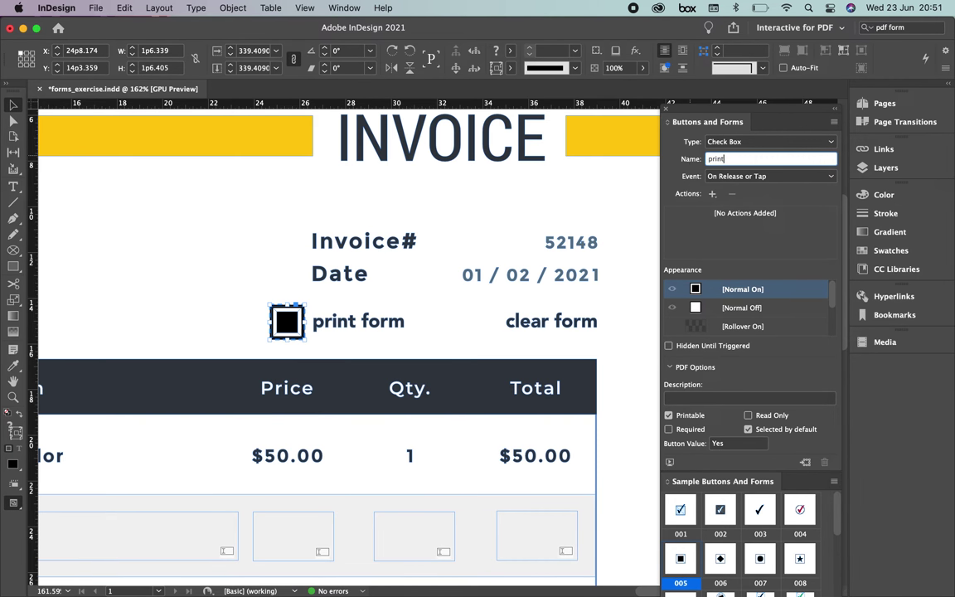
click(747, 176)
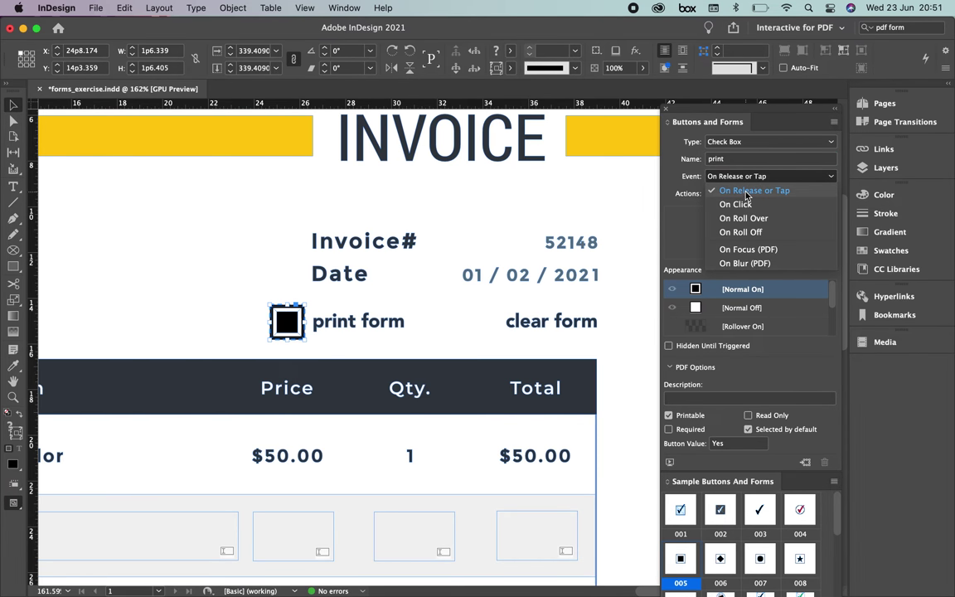
click(747, 189)
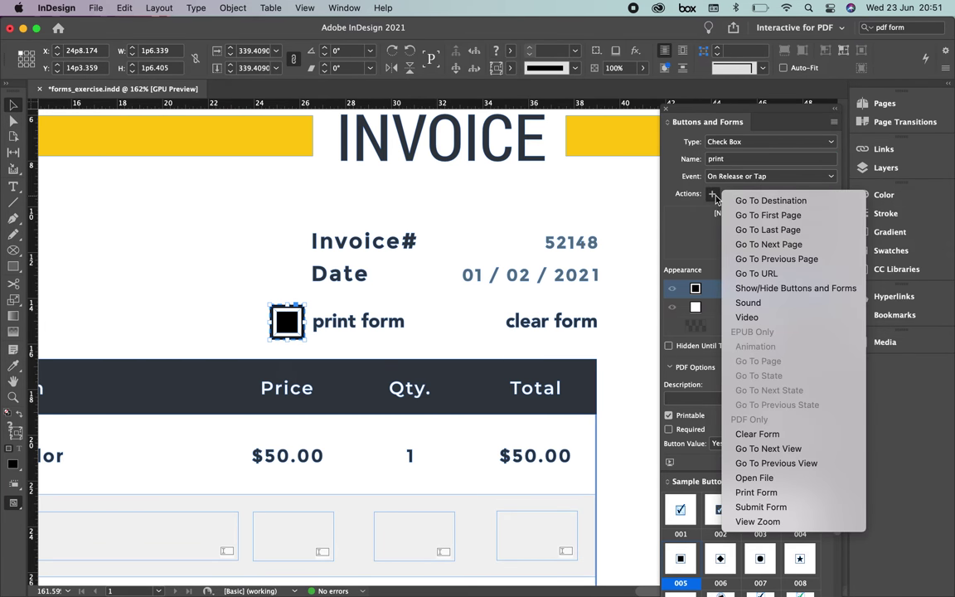
click(777, 493)
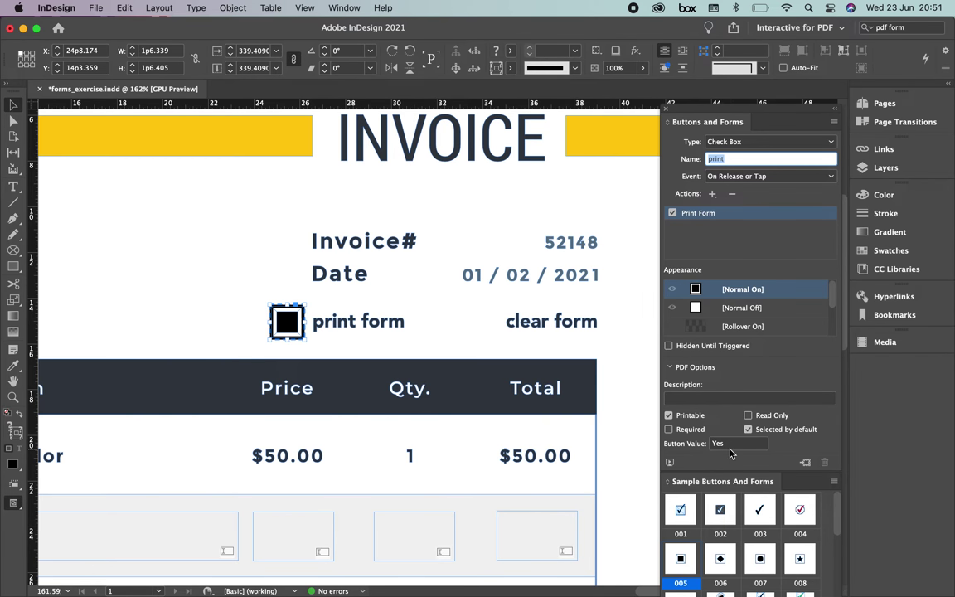
click(484, 323)
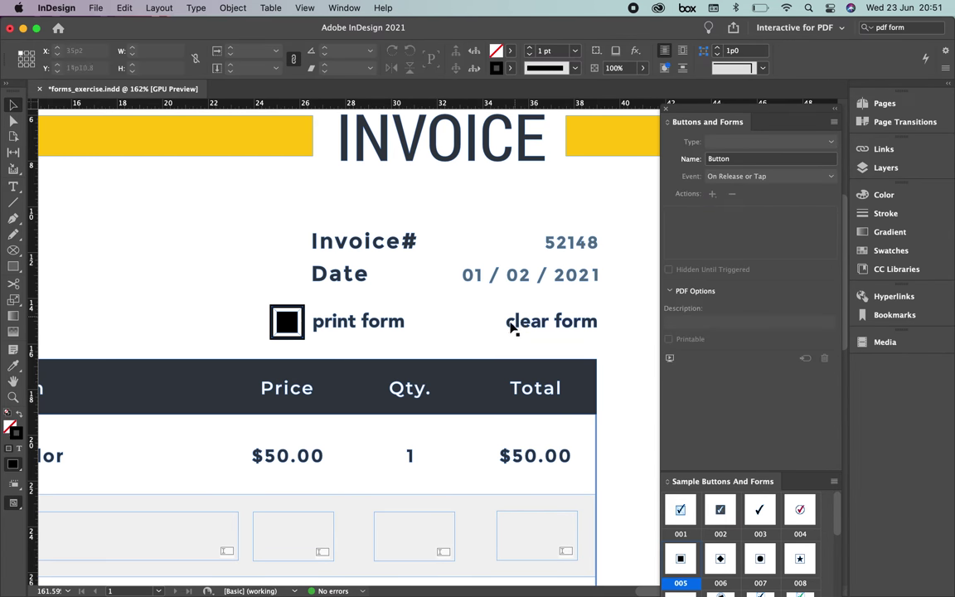
- Draw a small circle about 0p11 in diameter just left of the "clear form" label with the Ellipse tool
click(14, 267)
click(13, 267)
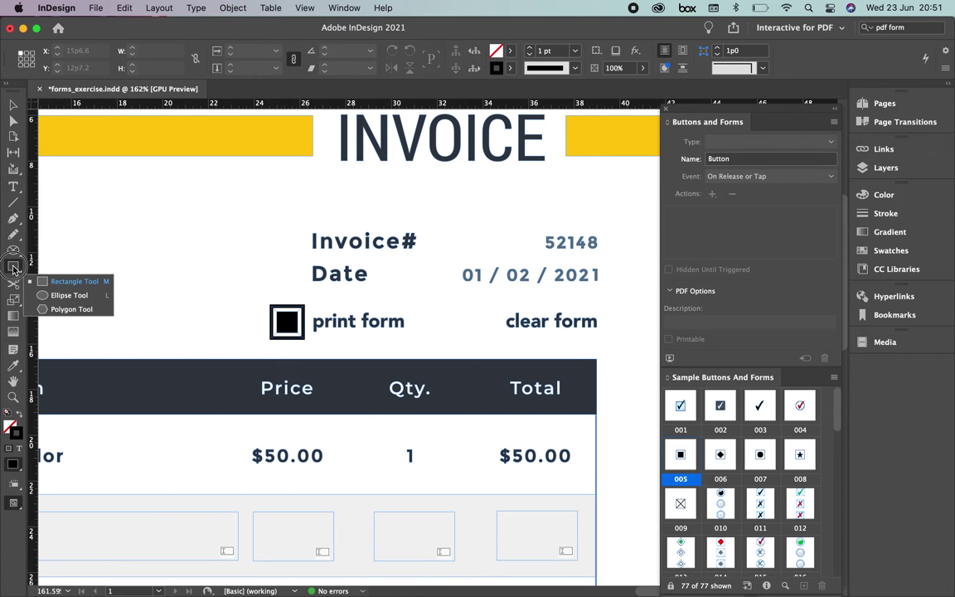
click(54, 296)
drag(475, 315, 493, 334)
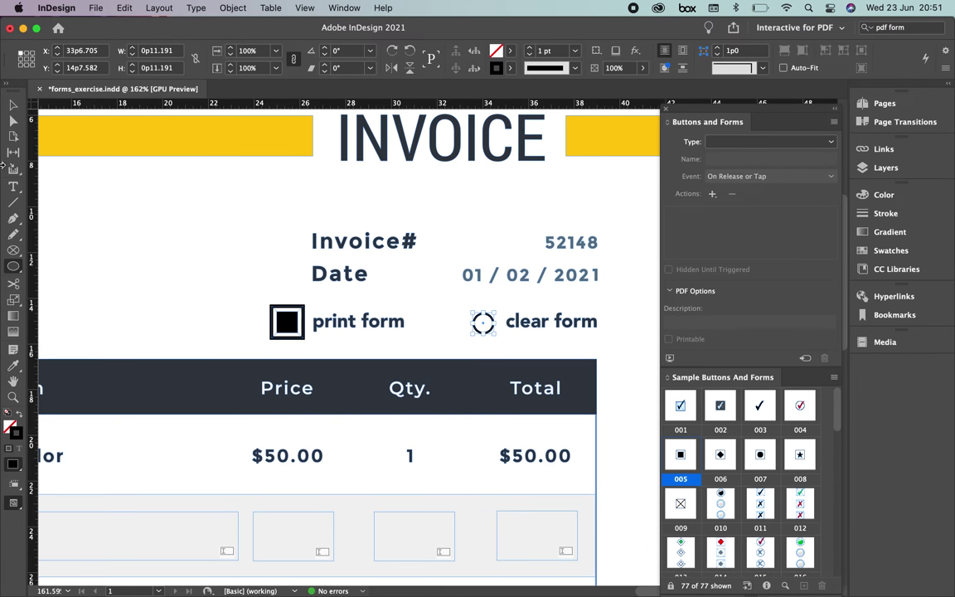
click(13, 104)
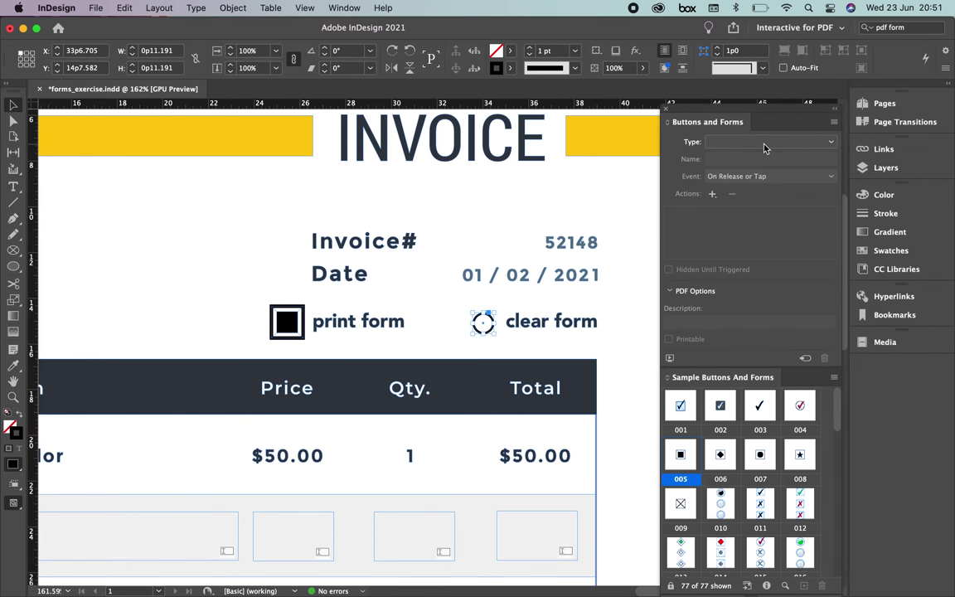
- Convert the circle beside the "clear form" label to a radio button named "clear form"
click(831, 144)
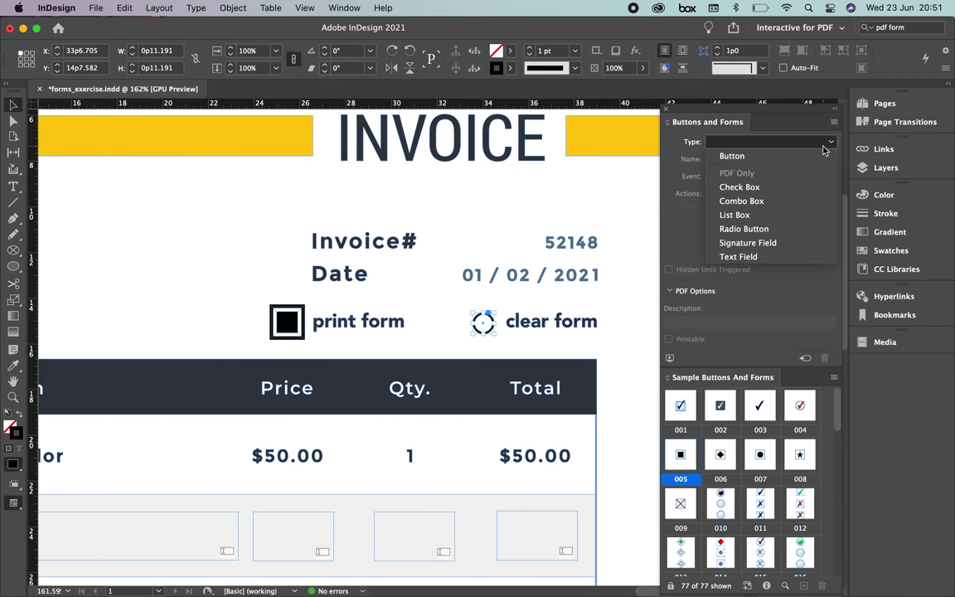
click(756, 232)
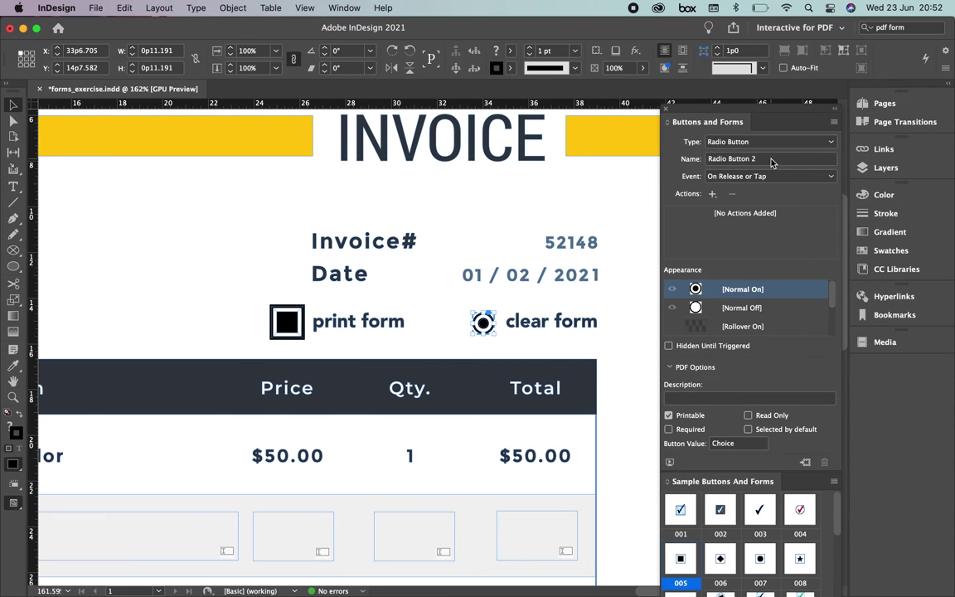
drag(770, 159, 681, 150)
text(cle)
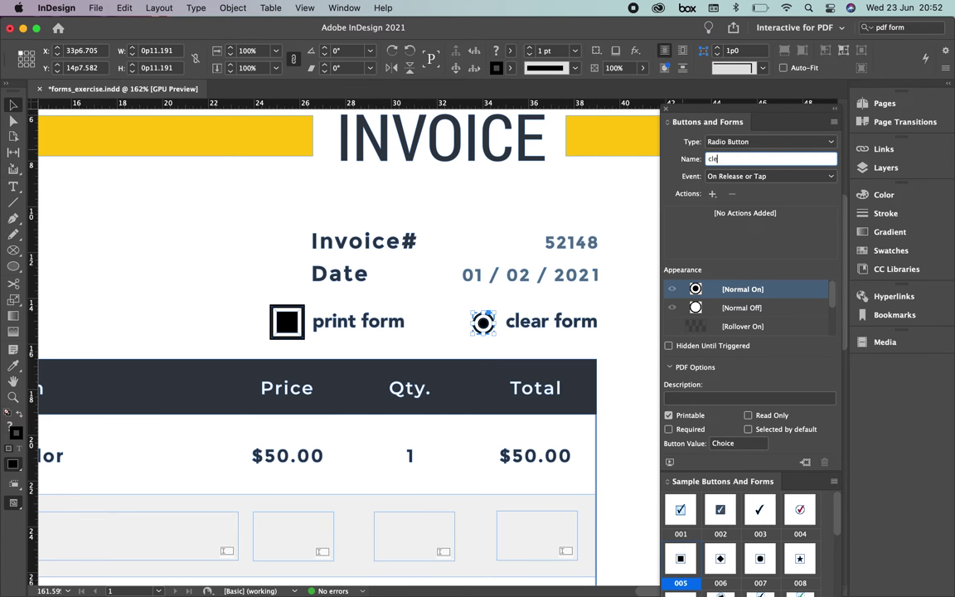
text(ar form)
- Give the clear form radio button a Clear Form action on the On Release or Tap event
click(740, 176)
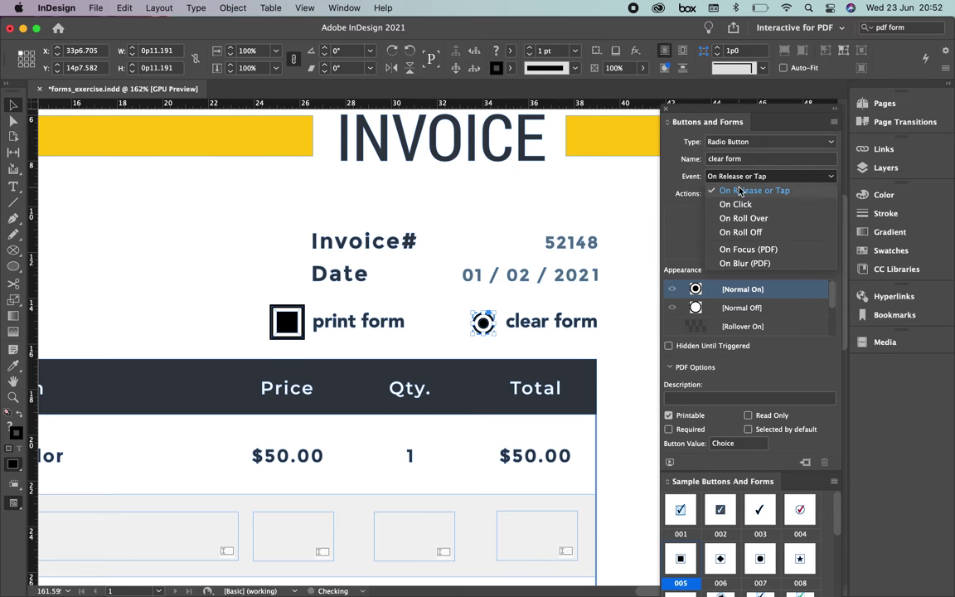
click(736, 191)
click(712, 195)
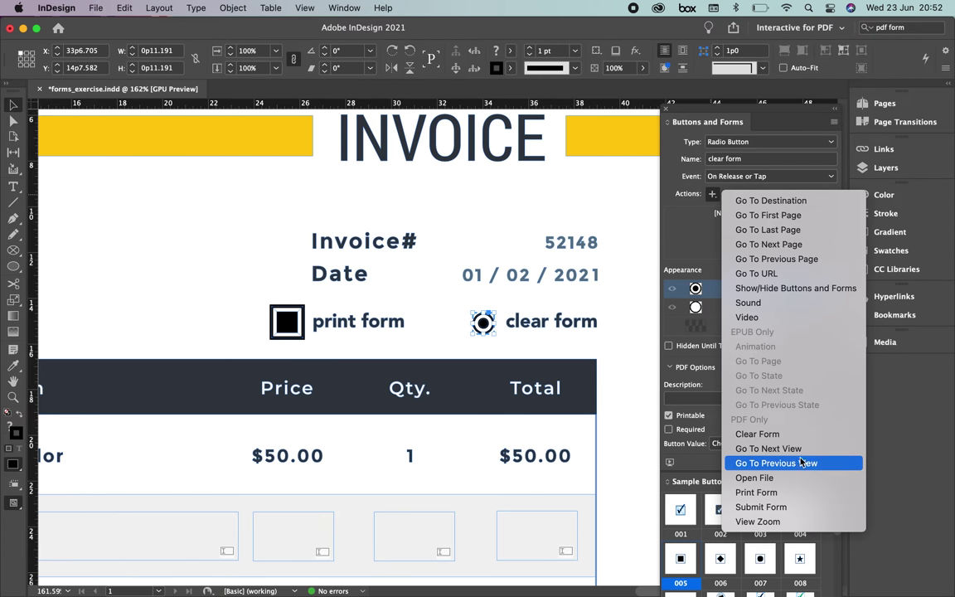
click(740, 434)
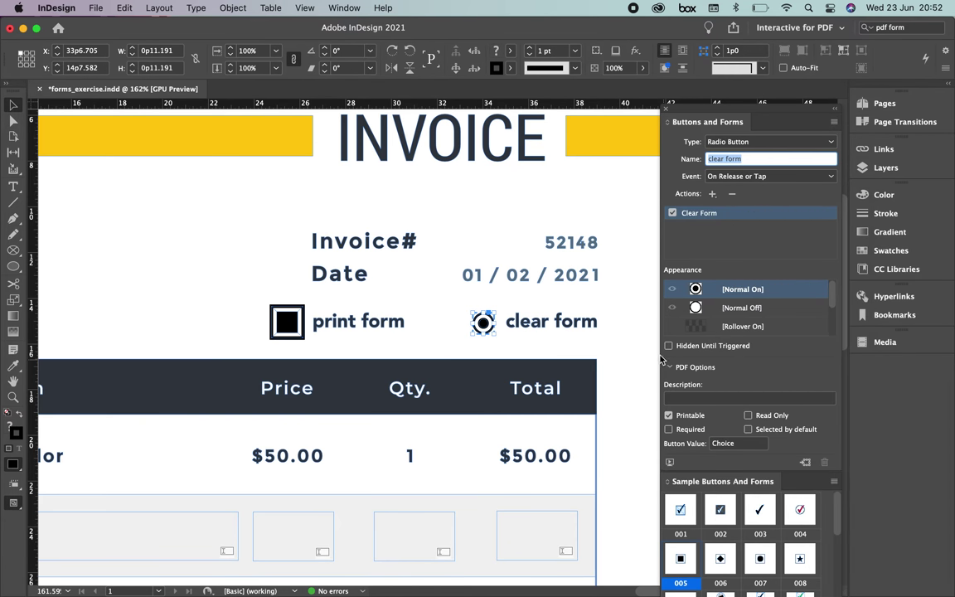
click(628, 356)
- Draw a rectangle about 8p0.9 wide and 2p0.6 high just above the Authorised Sign line
key(super+0)
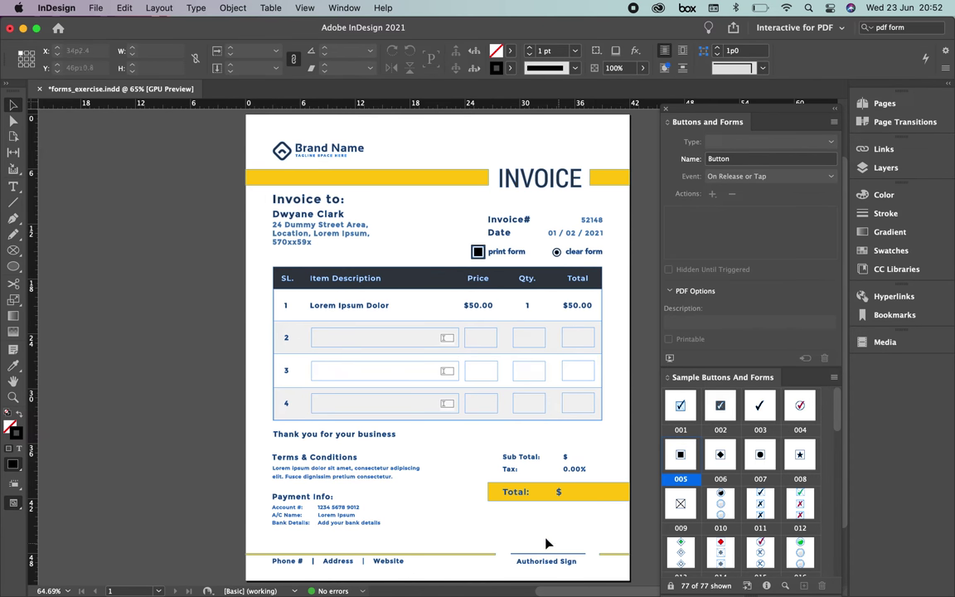
key(z)
drag(525, 520, 527, 459)
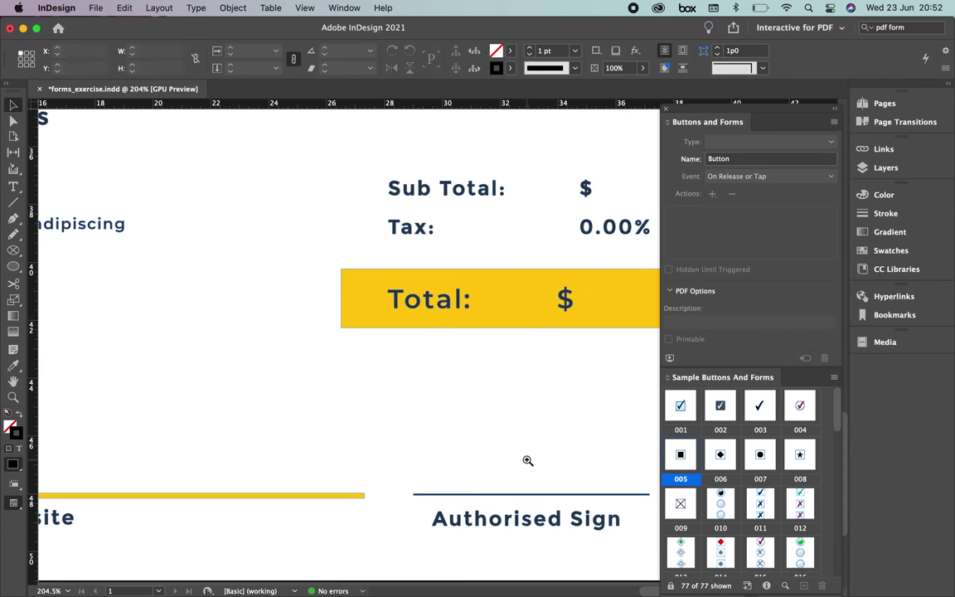
click(12, 270)
drag(12, 270, 63, 280)
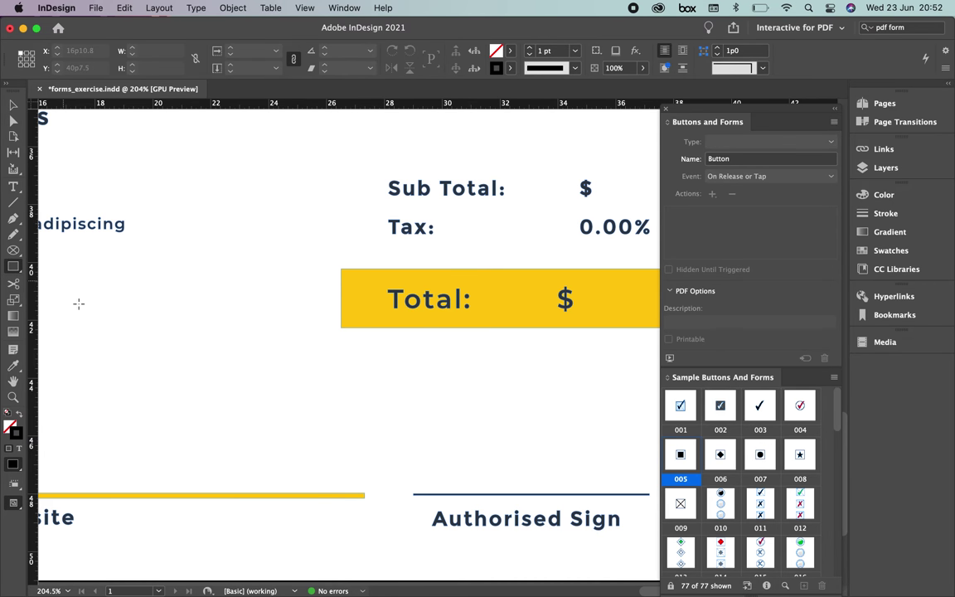
drag(408, 429, 641, 487)
scroll(642, 493, down, 1)
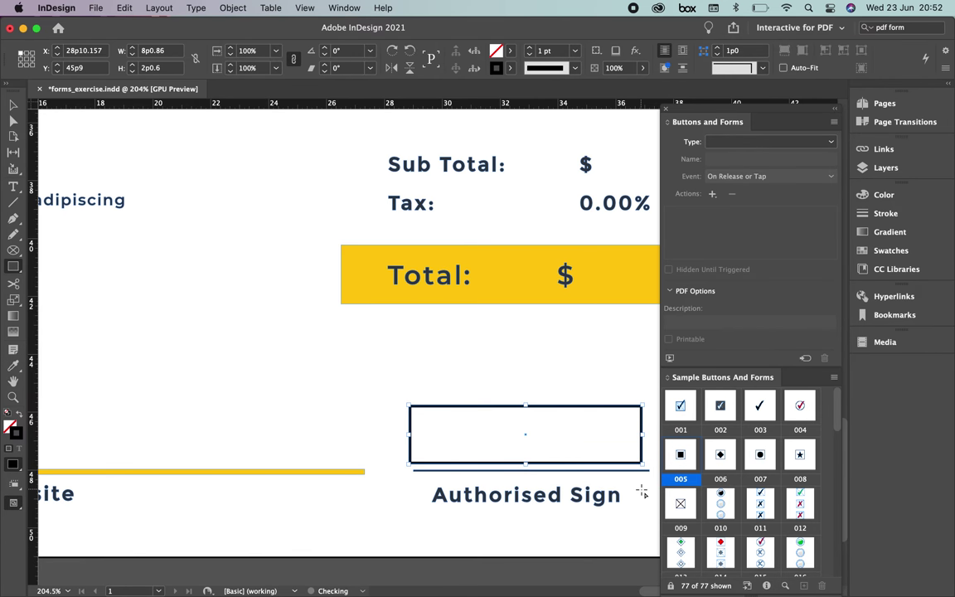
- Make the rectangle above the Authorised Sign line a text field named "signature"
click(832, 143)
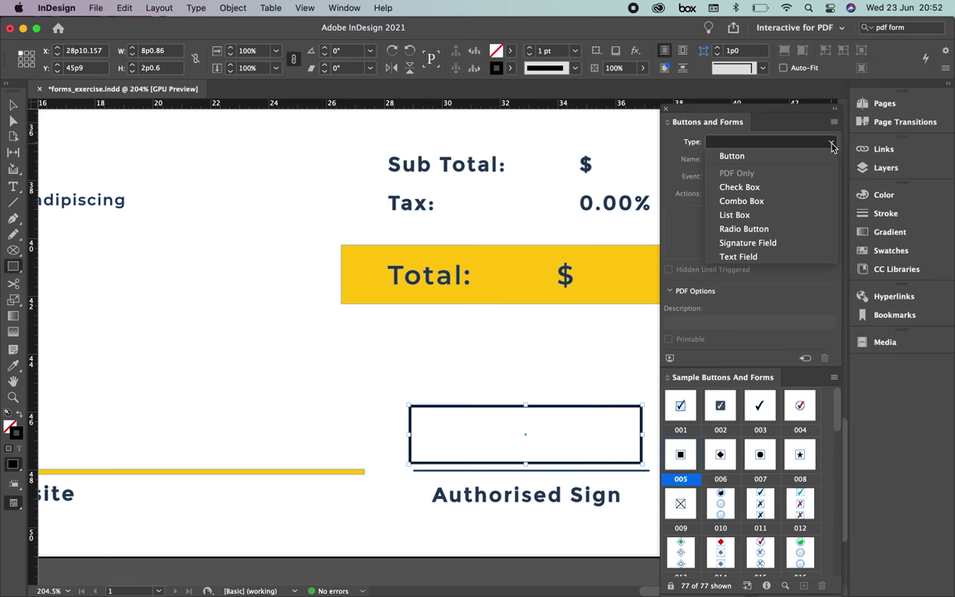
click(787, 258)
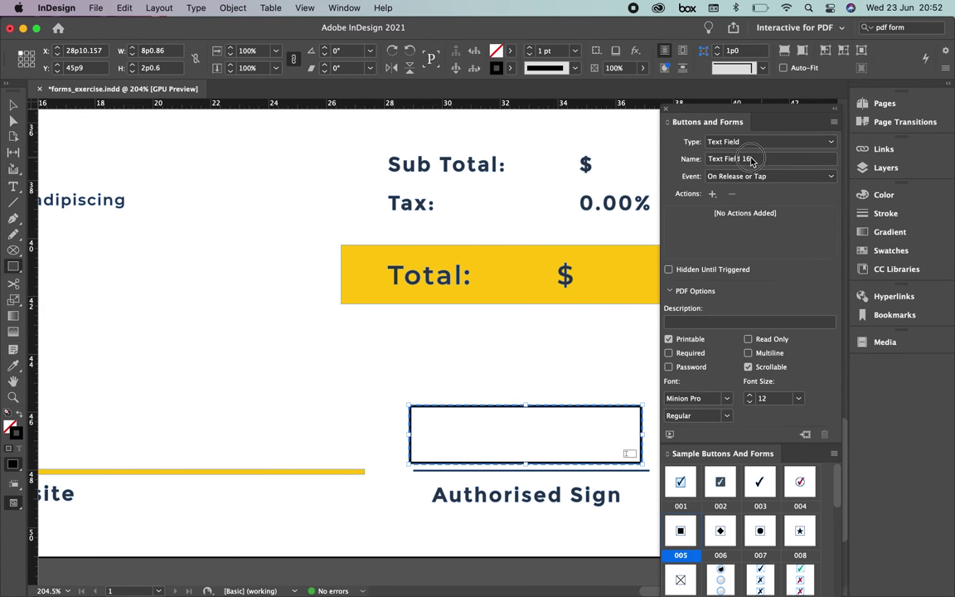
click(751, 162)
text(signature)
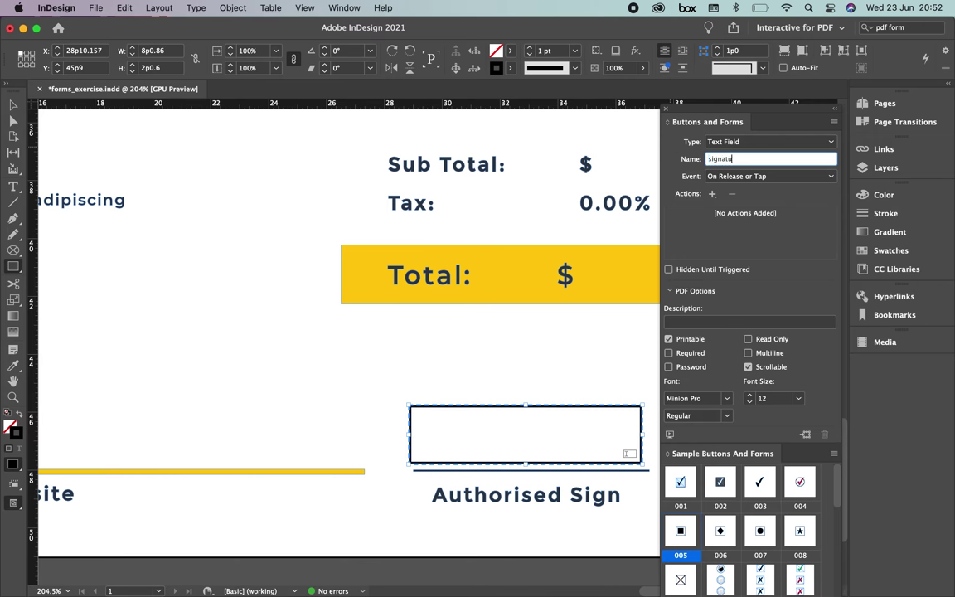
click(713, 194)
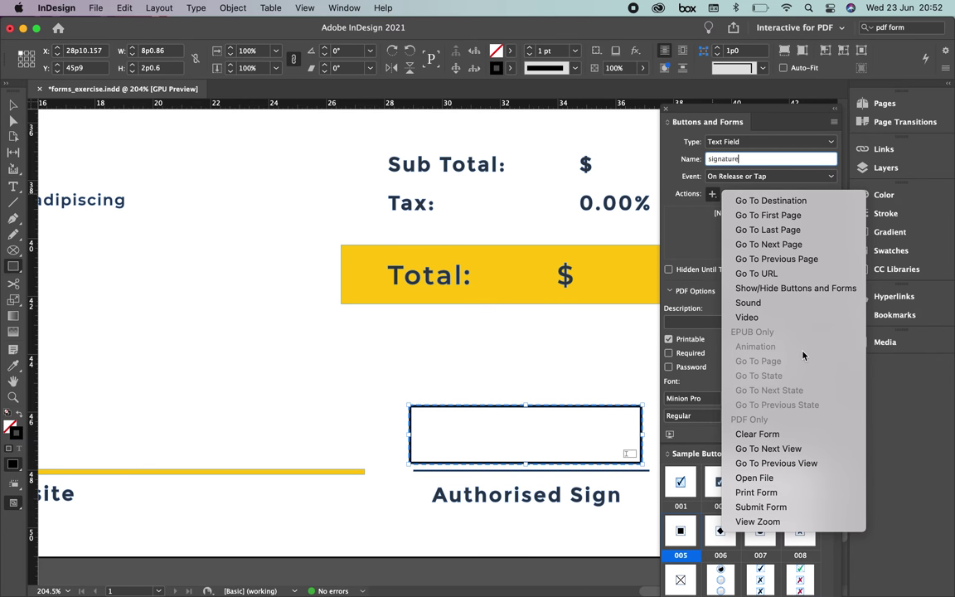
click(713, 198)
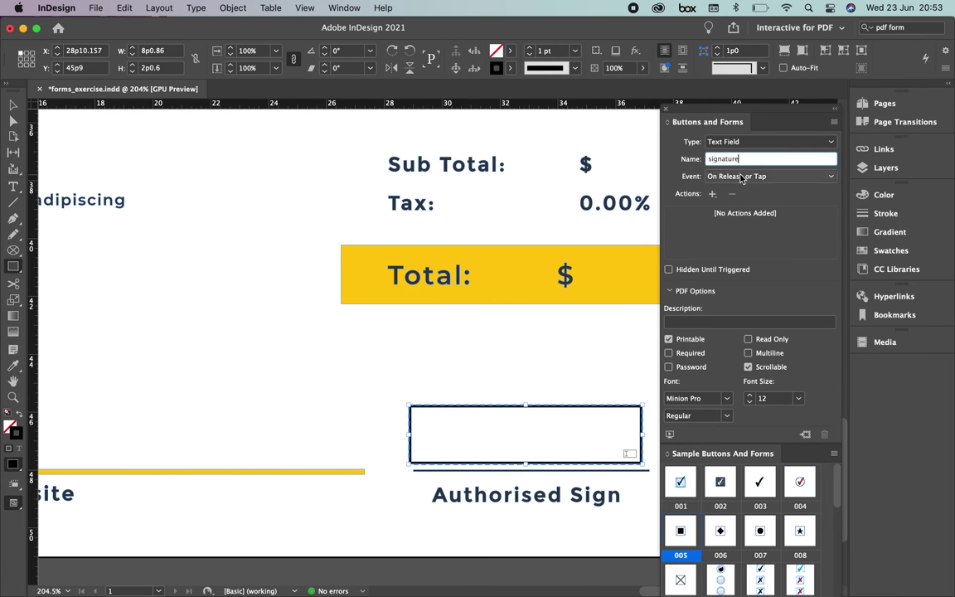
- Change the field above the Authorised Sign line to a Signature Field and set its stroke to None
click(747, 143)
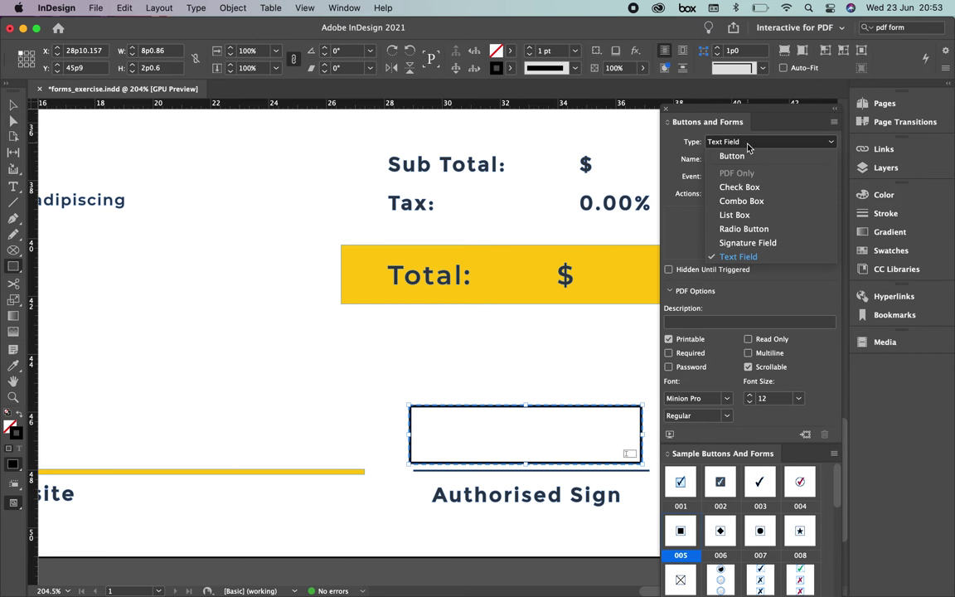
click(740, 243)
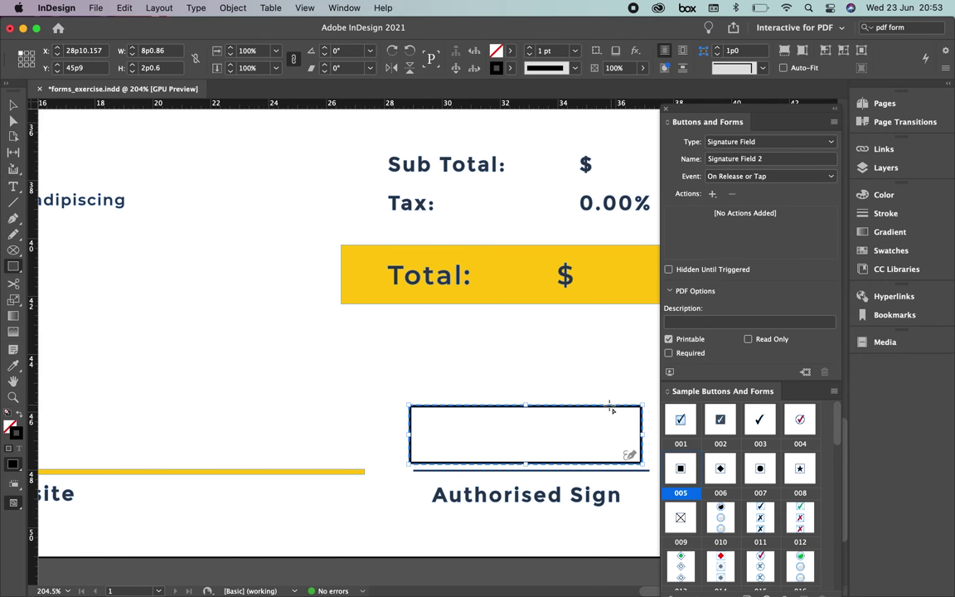
click(510, 69)
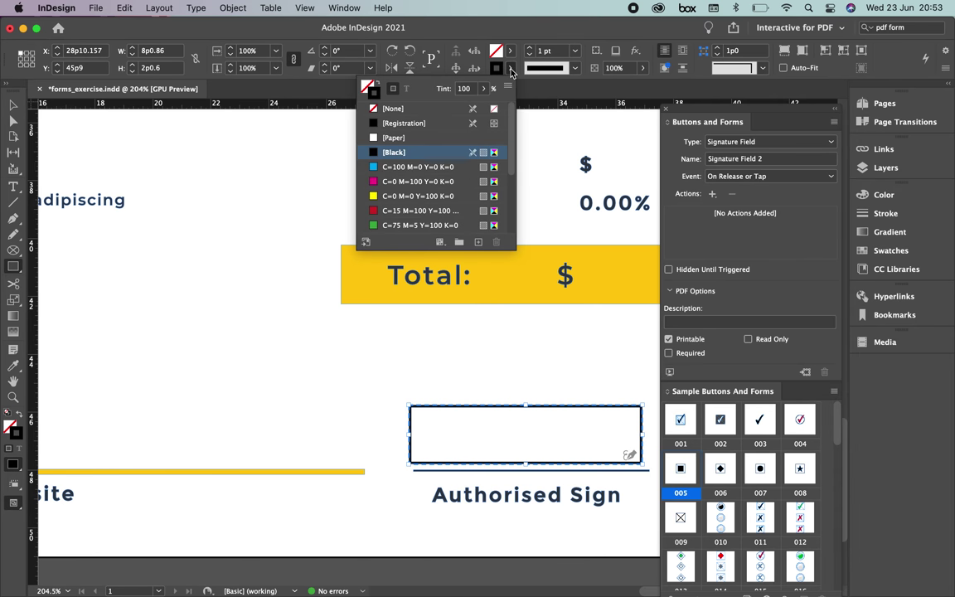
click(396, 108)
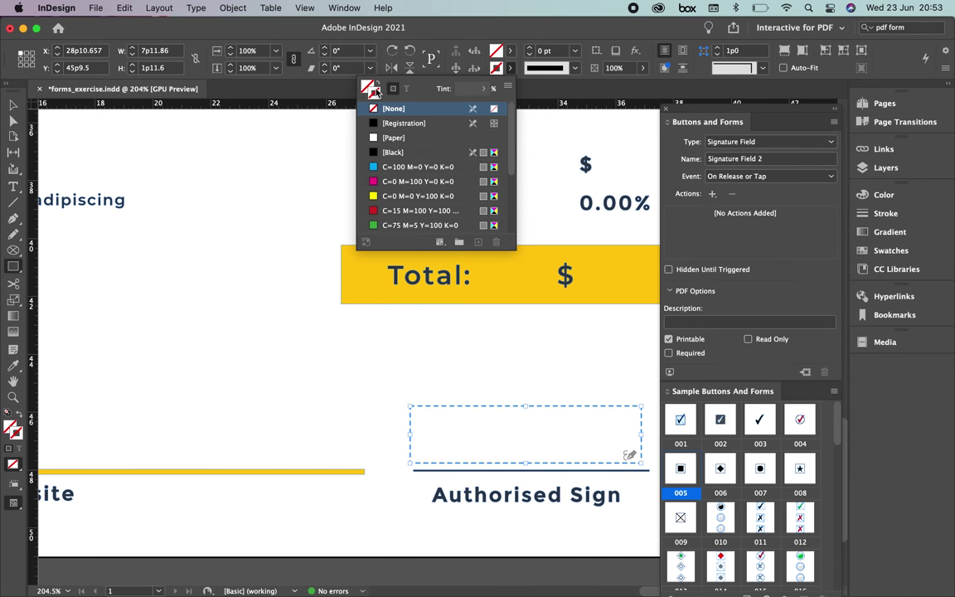
- Name the Signature Field above the Authorised Sign line "signature"
click(14, 106)
triple_click(779, 158)
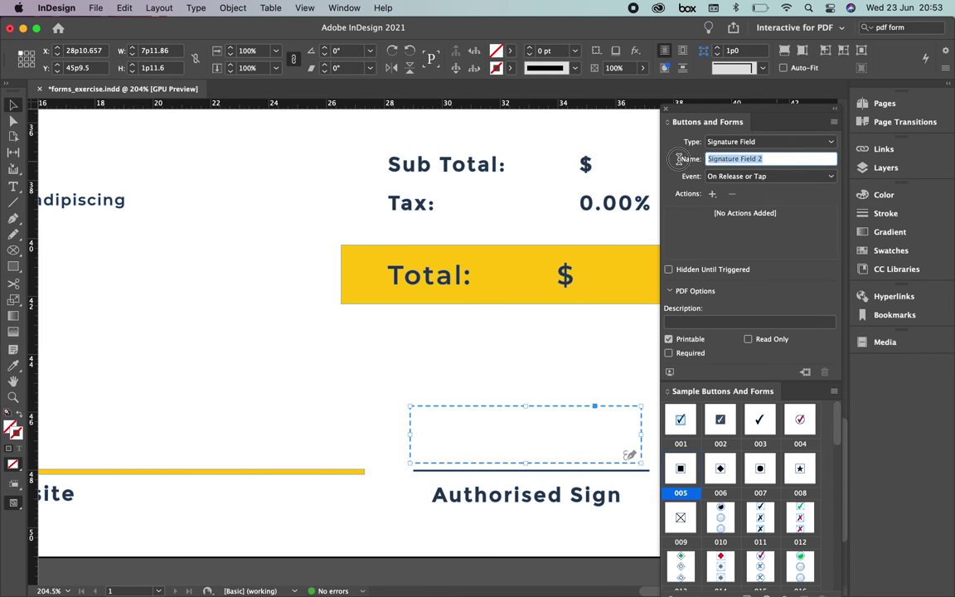
text(signature)
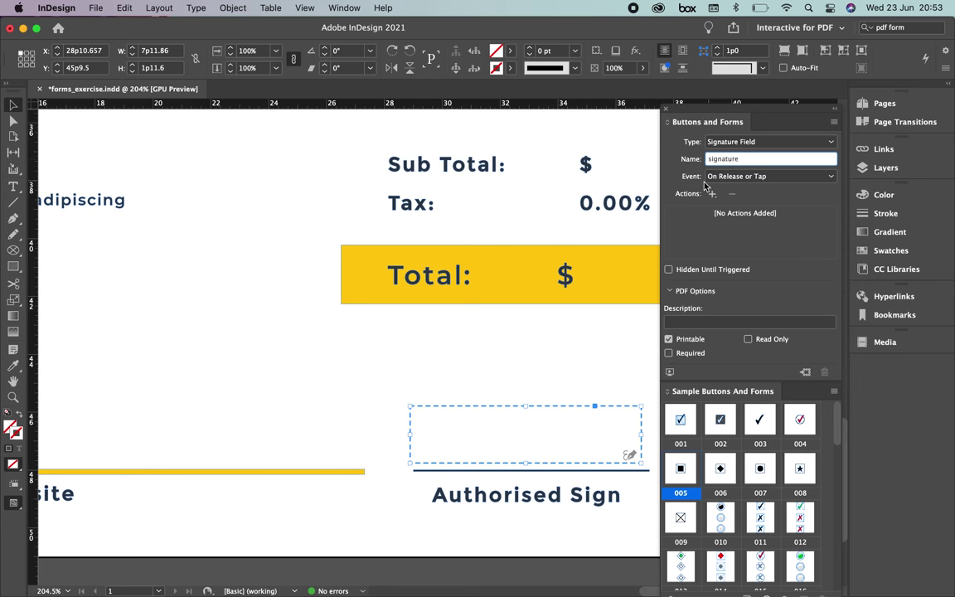
click(712, 193)
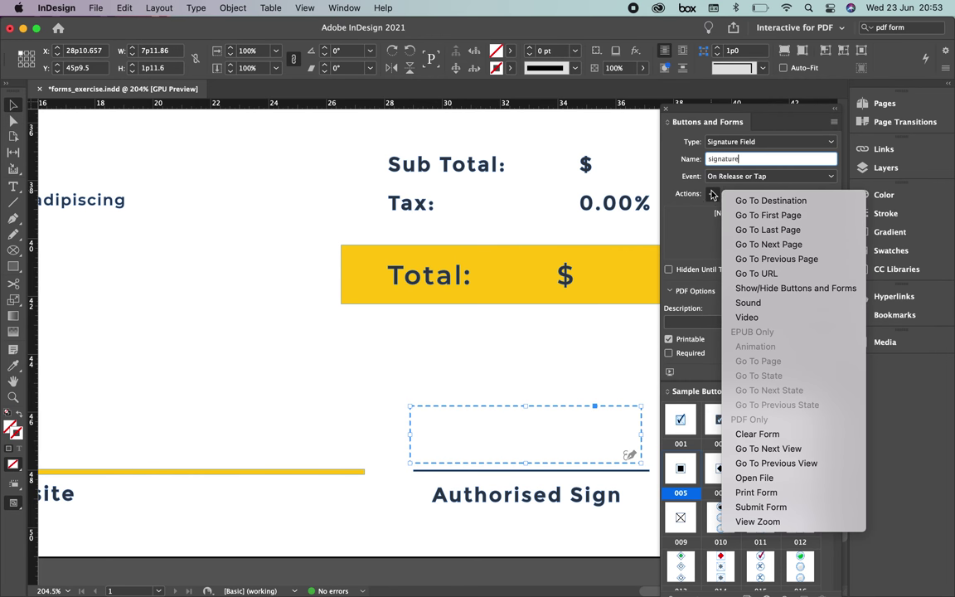
click(634, 381)
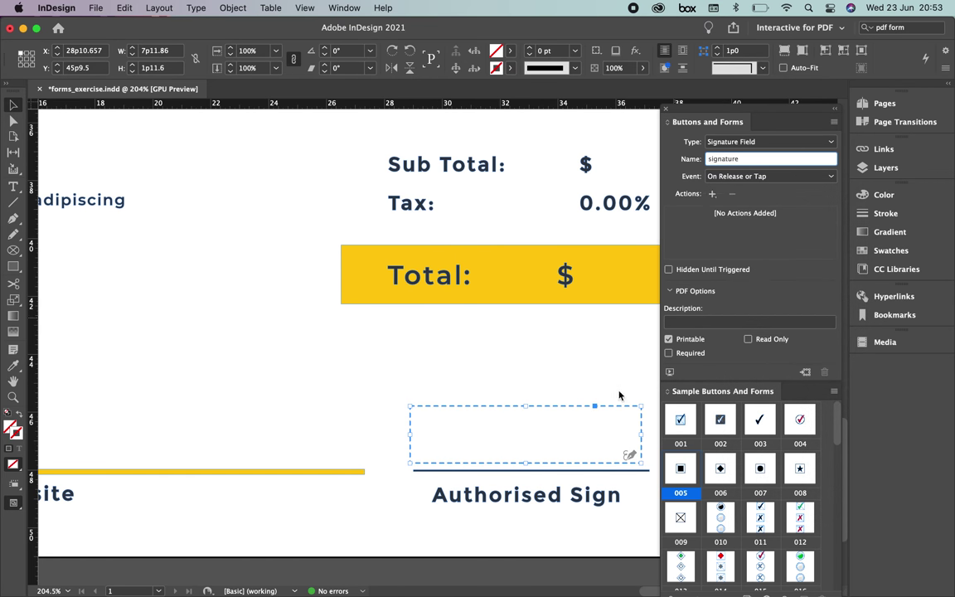
click(713, 194)
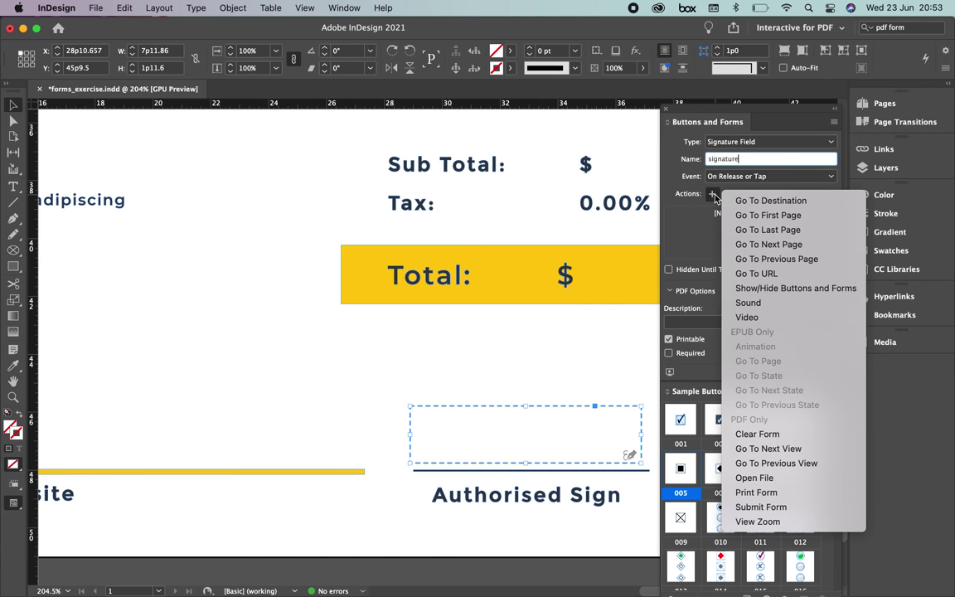
click(713, 194)
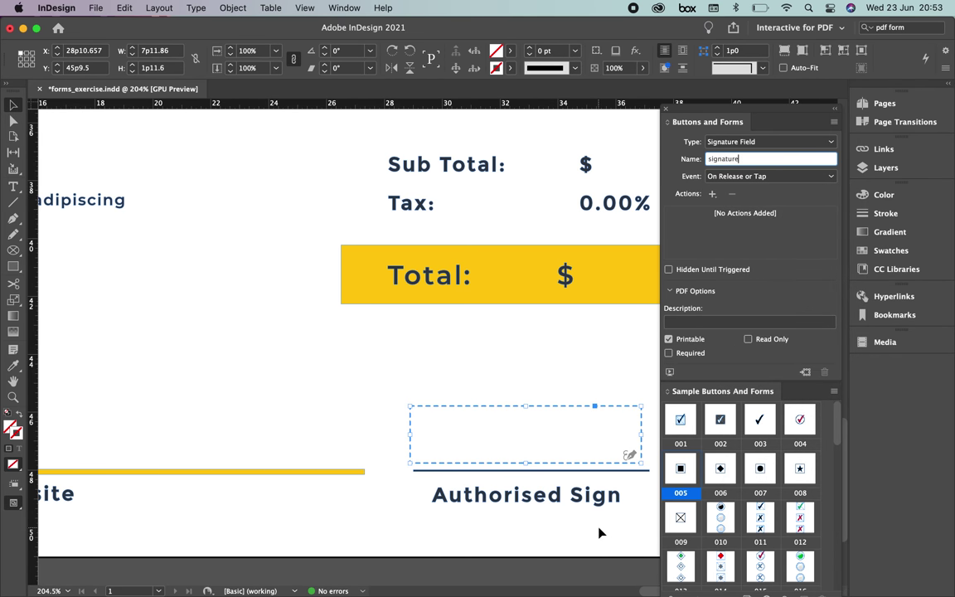
- Save the form on the Desktop as forms_exercise in InDesign 2021 document format, replacing the existing file
key(super+0)
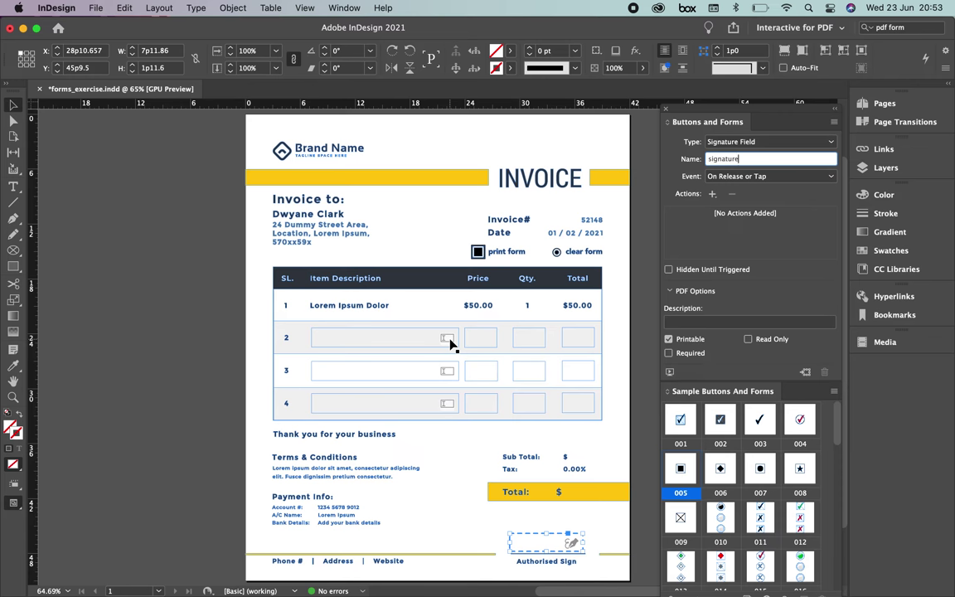
click(97, 8)
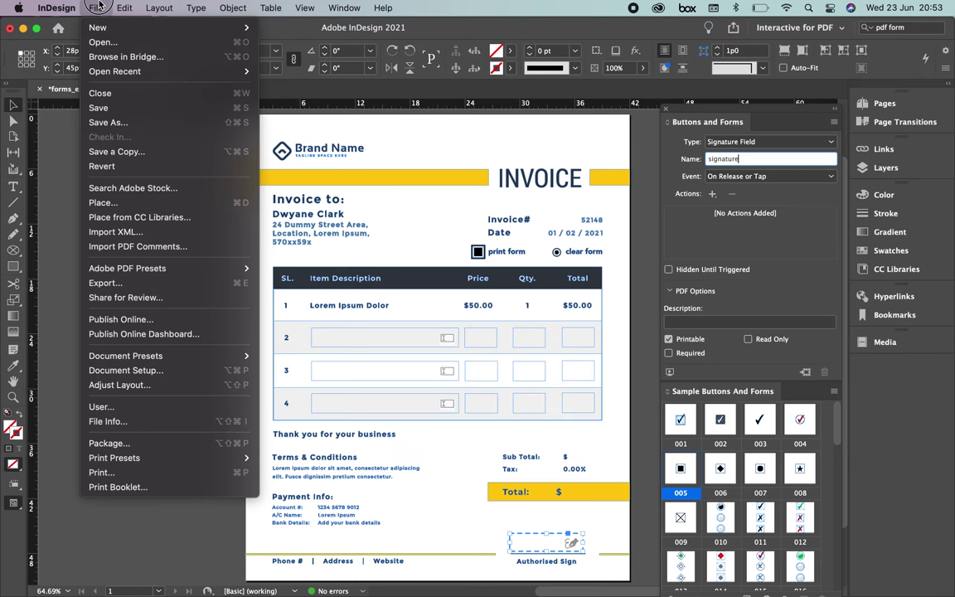
click(143, 123)
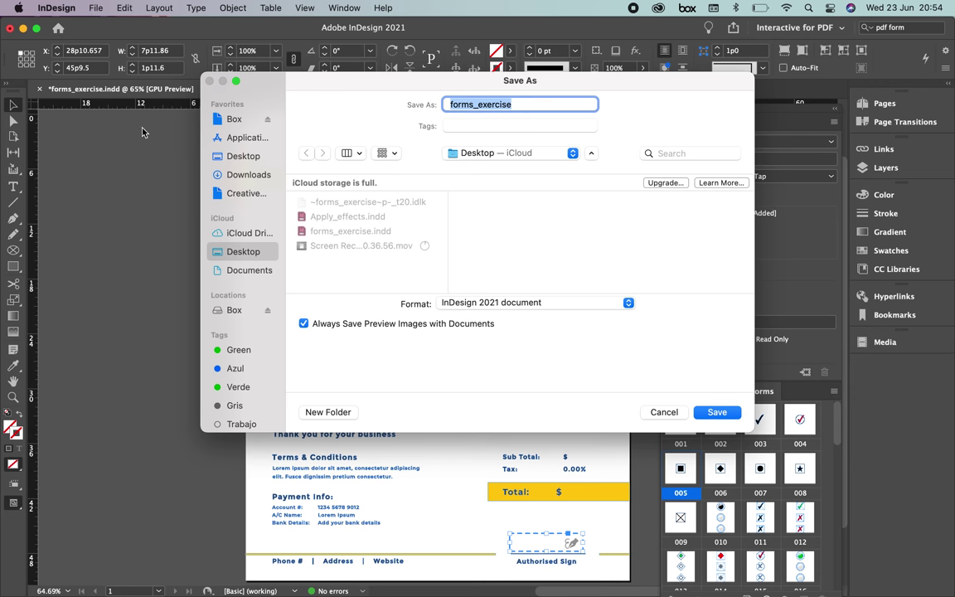
click(492, 304)
click(491, 305)
click(720, 413)
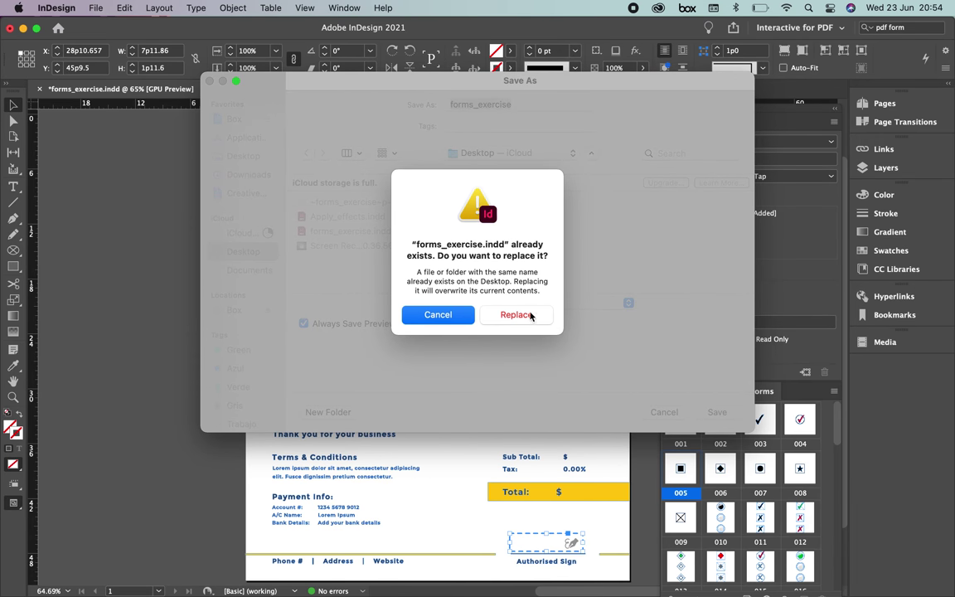
click(530, 314)
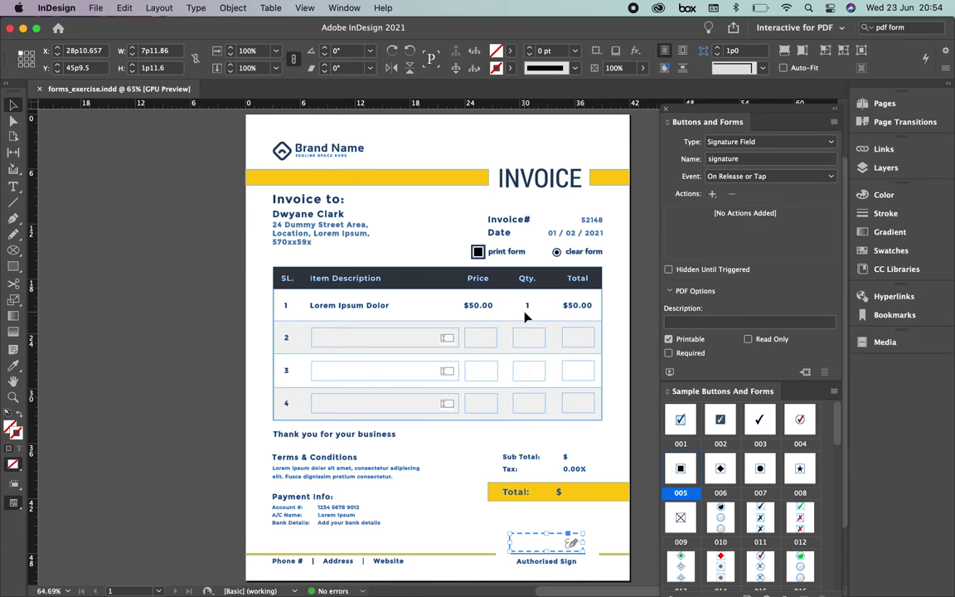
- Export the invoice to the Desktop as forms_exercise in Adobe PDF (Interactive) format, with all pages, all forms and media, and View After Exporting
click(96, 8)
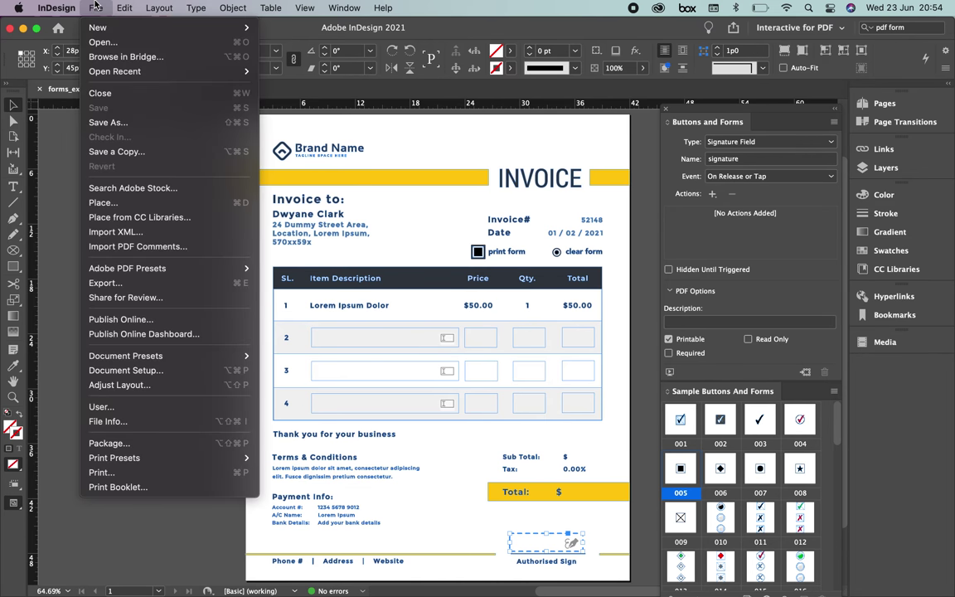
click(108, 283)
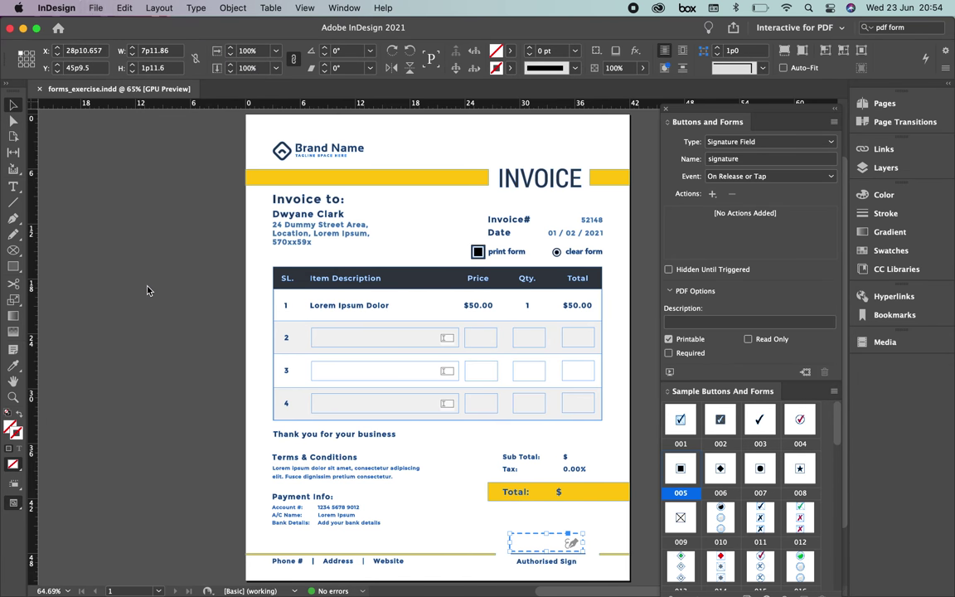
click(471, 334)
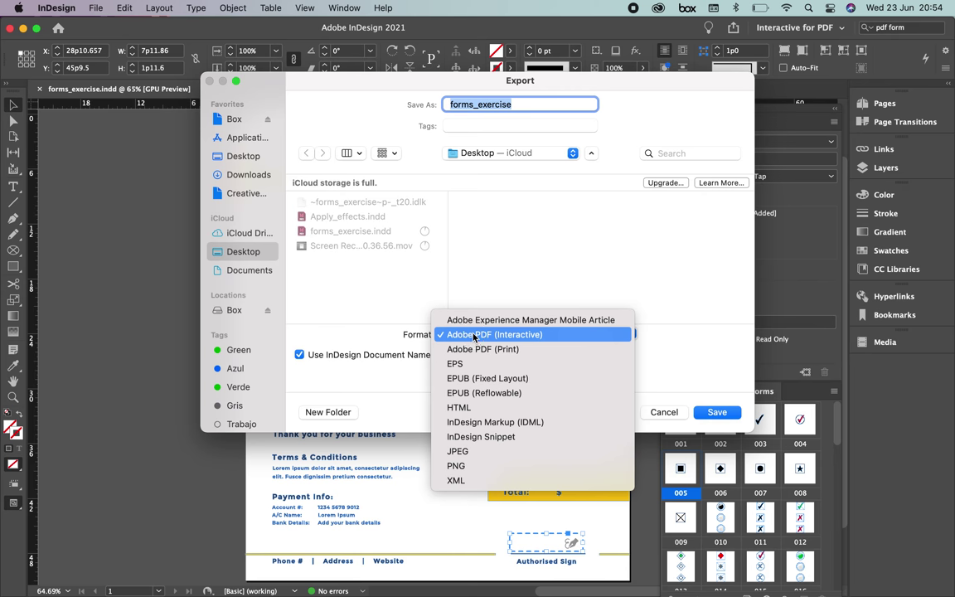
click(475, 335)
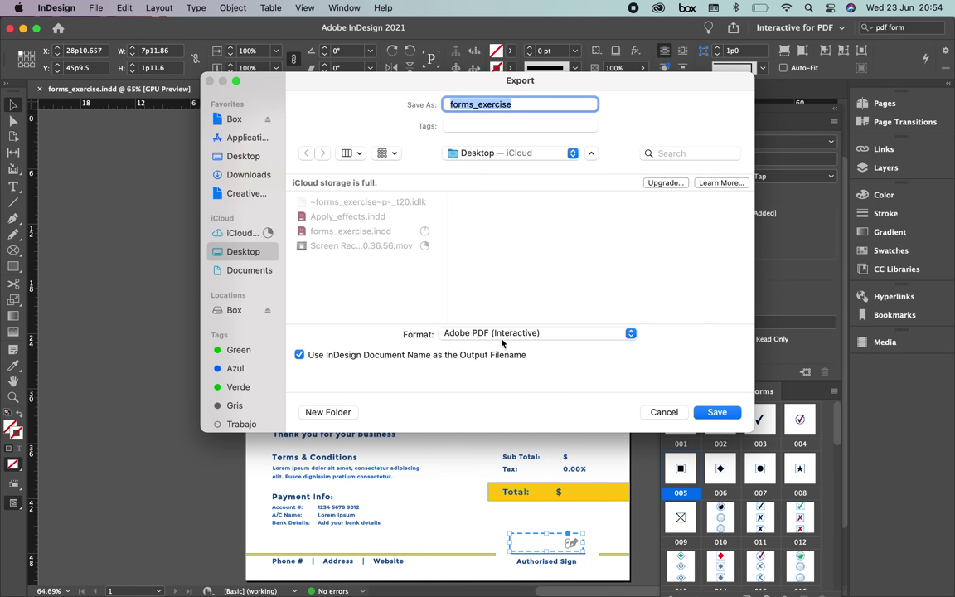
click(718, 415)
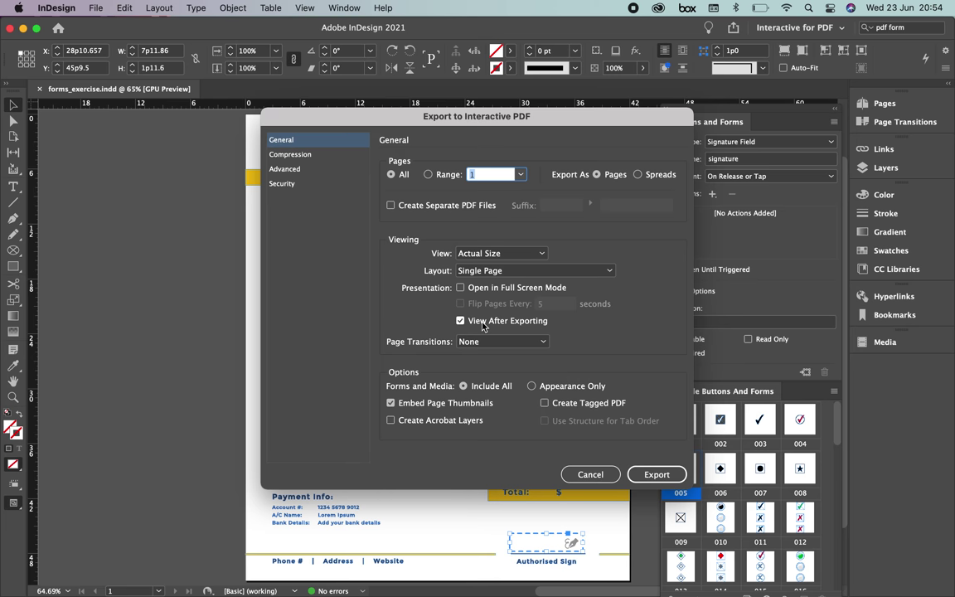
click(655, 474)
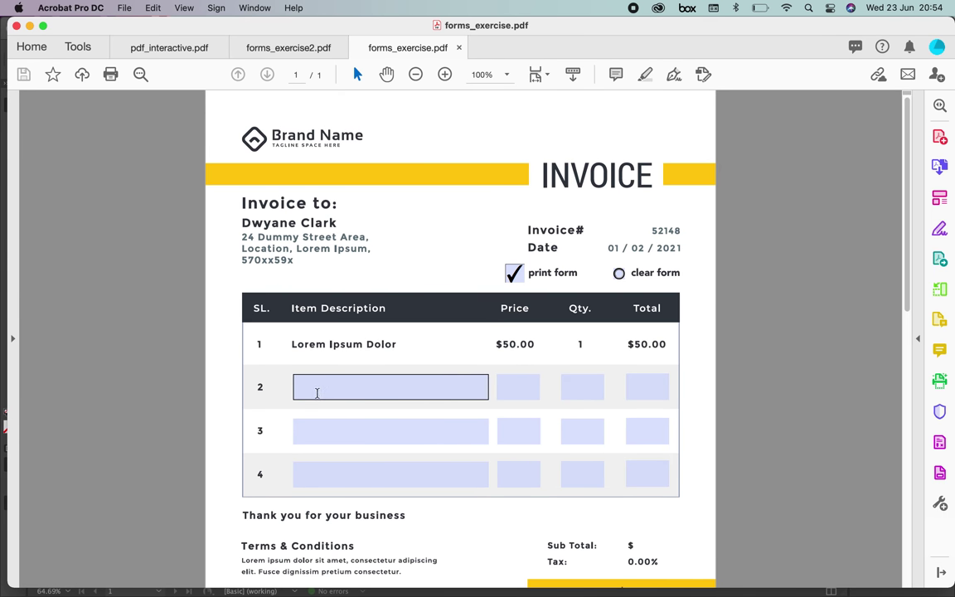
- Fill the Item Description fields of rows 2 to 4 in the exported PDF with Apples, Oranges and Bananas
click(383, 386)
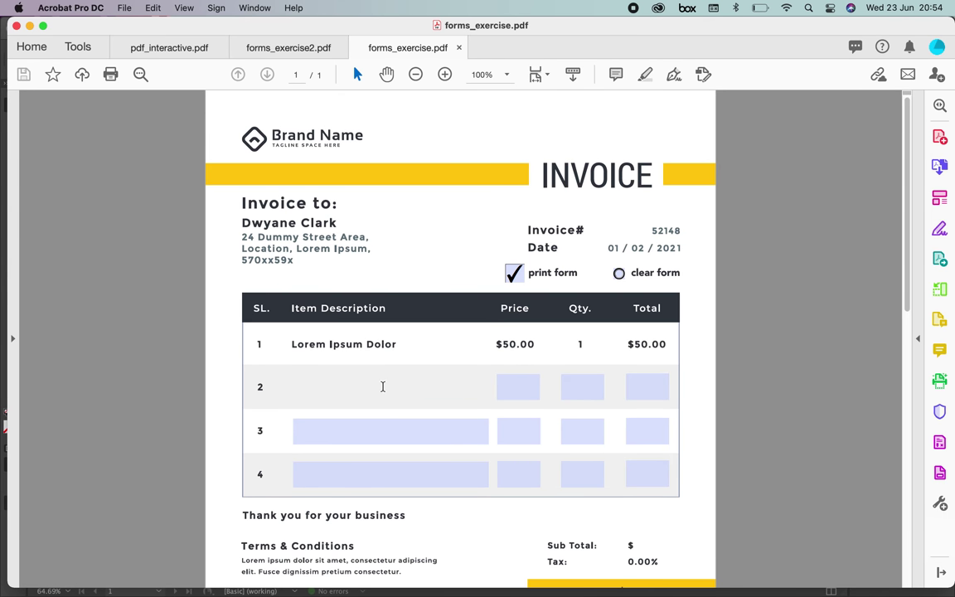
text(Apples)
click(350, 432)
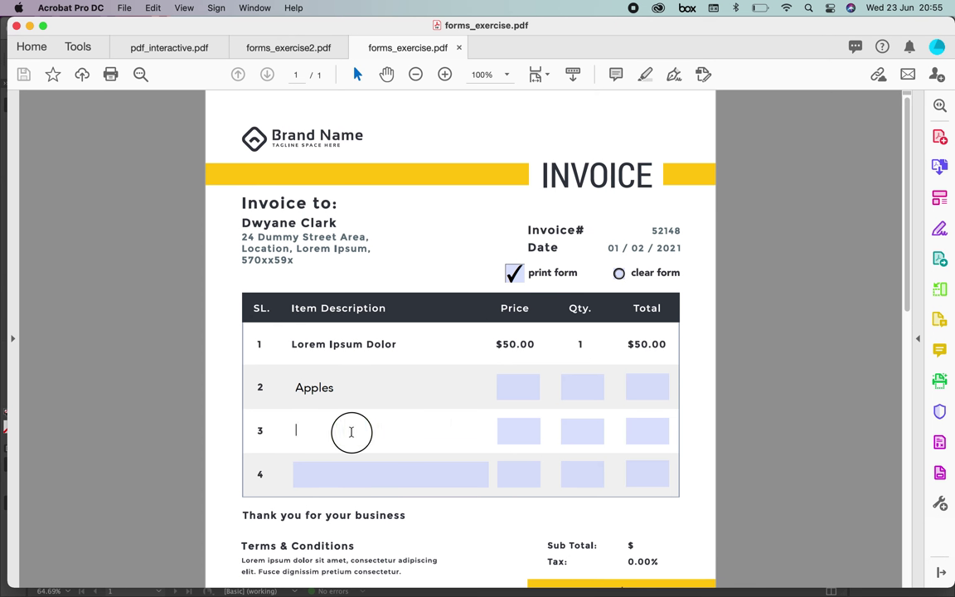
text(Orangez)
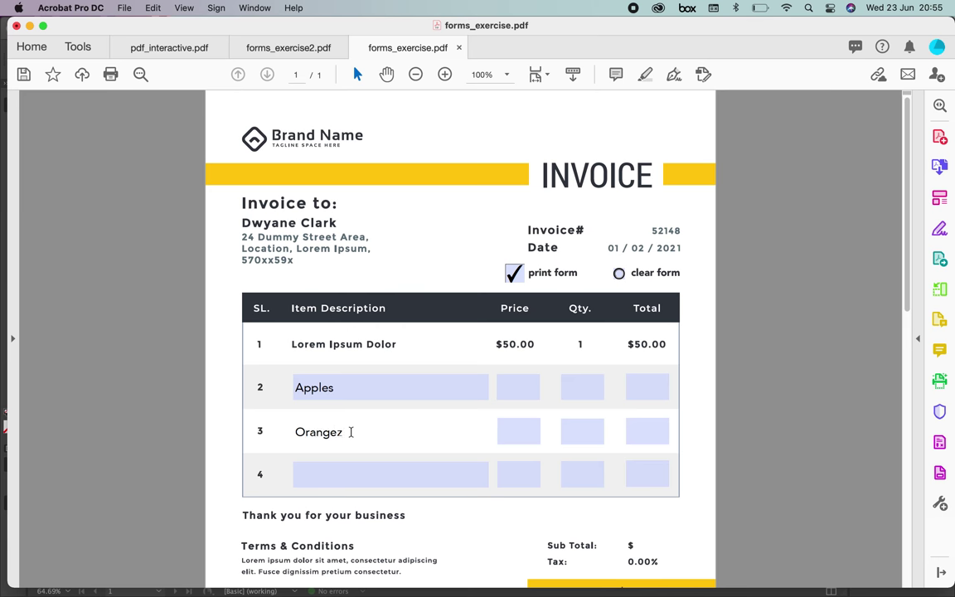
key(BackSpace)
text(s)
click(320, 476)
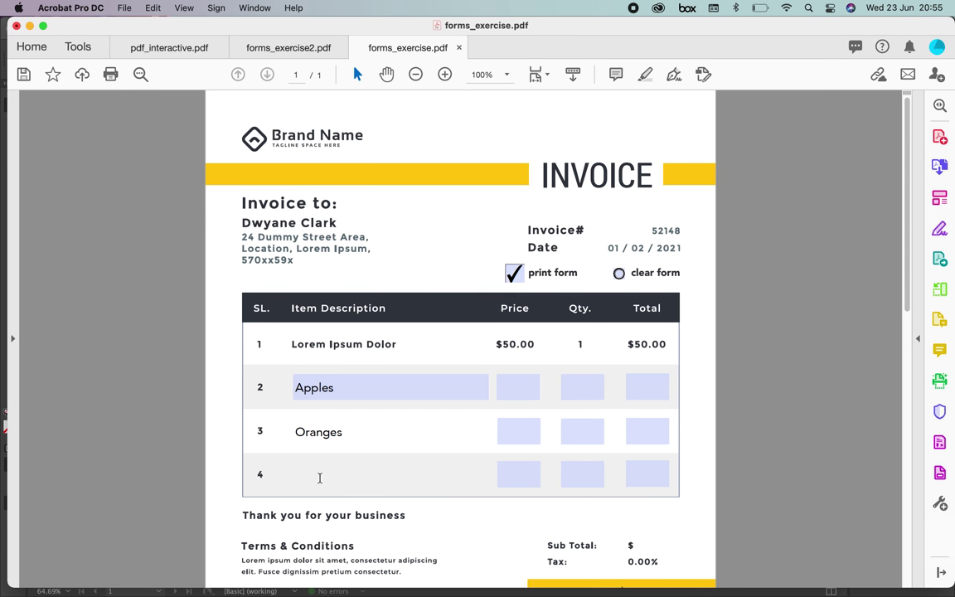
text(Bananas)
- Enter the prices 60 for Apples, 20 for Oranges and 30 for Bananas
click(506, 388)
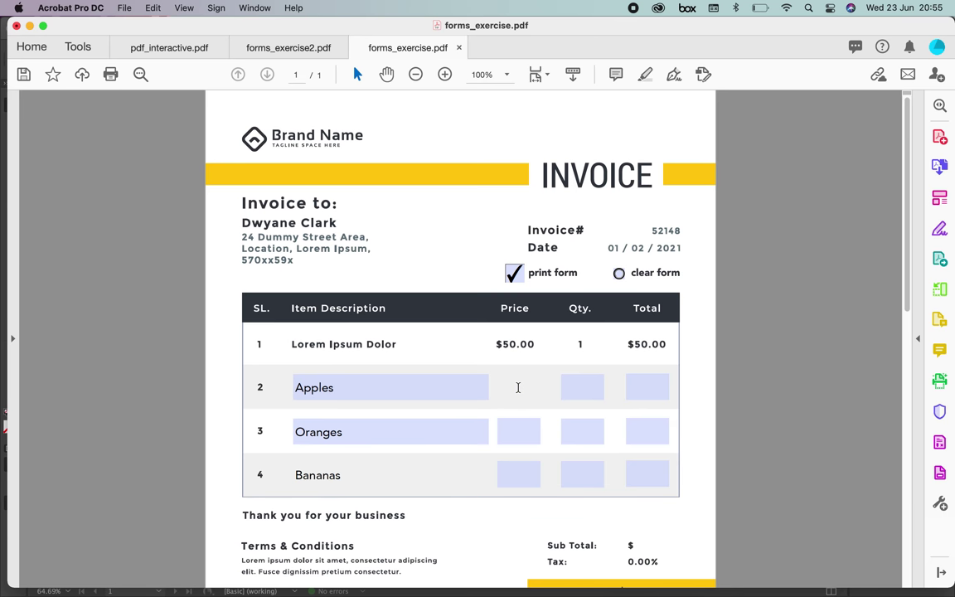
text(60)
click(517, 431)
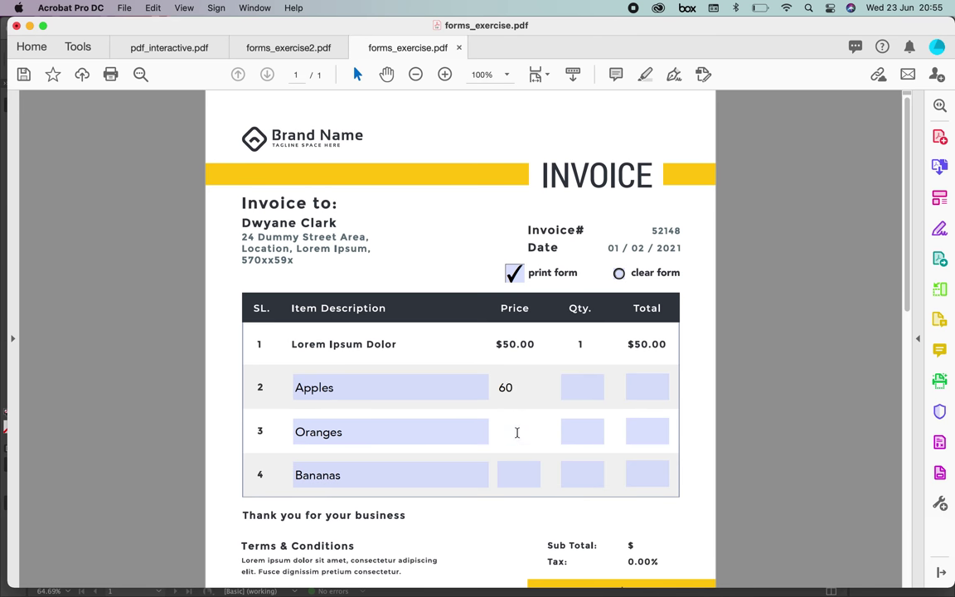
text(20)
click(521, 467)
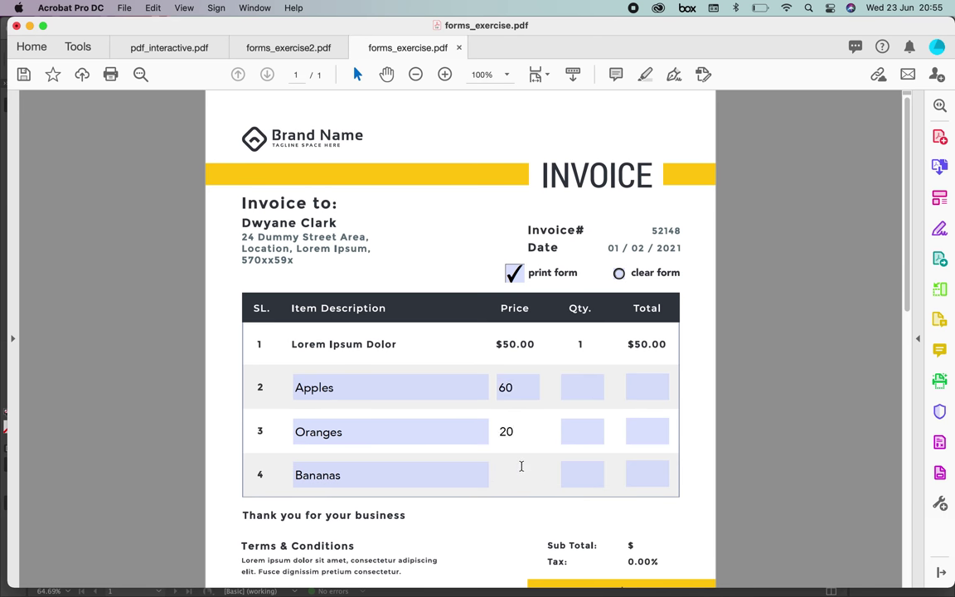
text(30)
- Enter the quantities 2 for Apples, 45 for Oranges and 6 for Bananas, and place the cursor in the Apples Total field
click(591, 386)
text(2)
click(585, 428)
text(45)
click(583, 472)
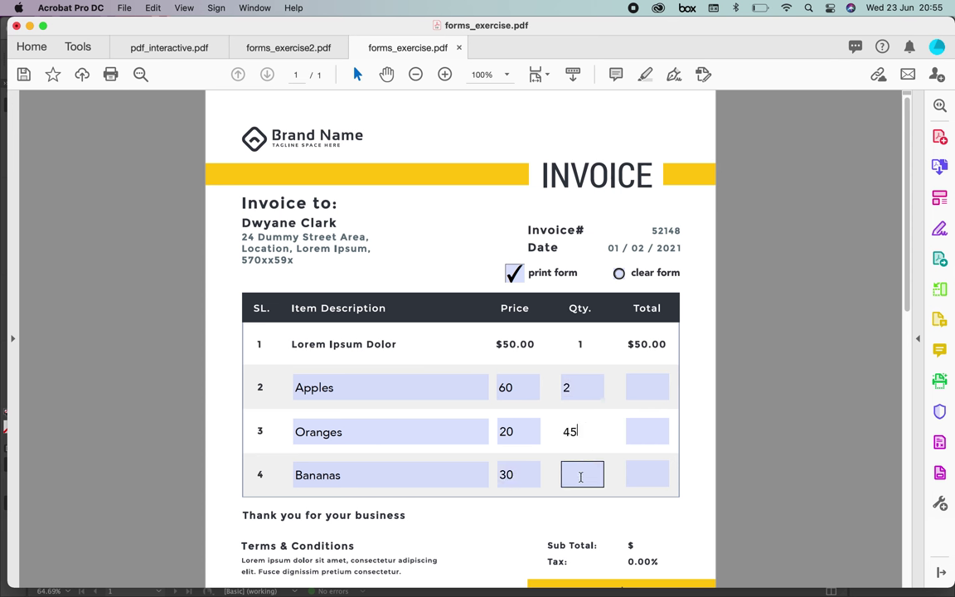
text(6)
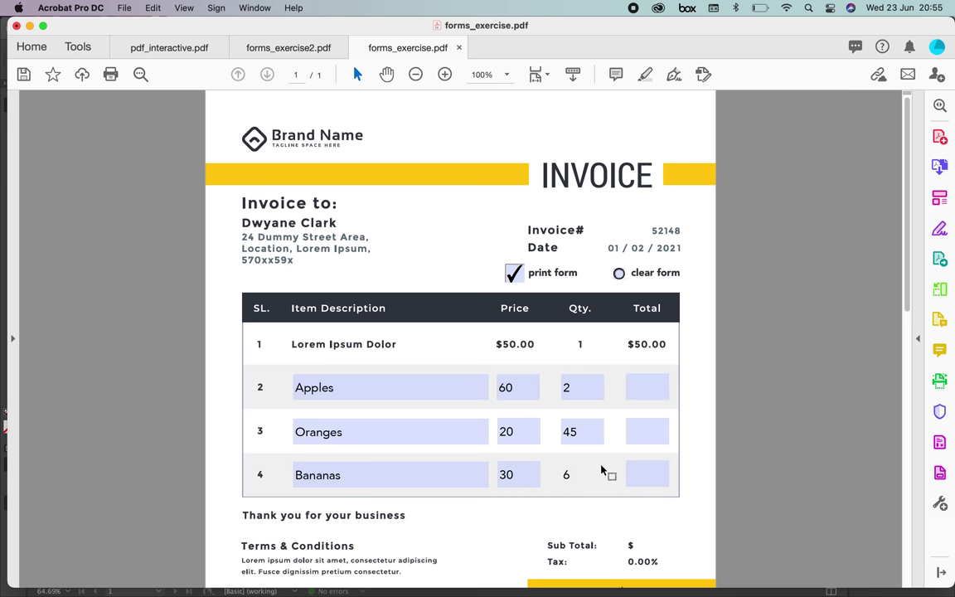
click(645, 386)
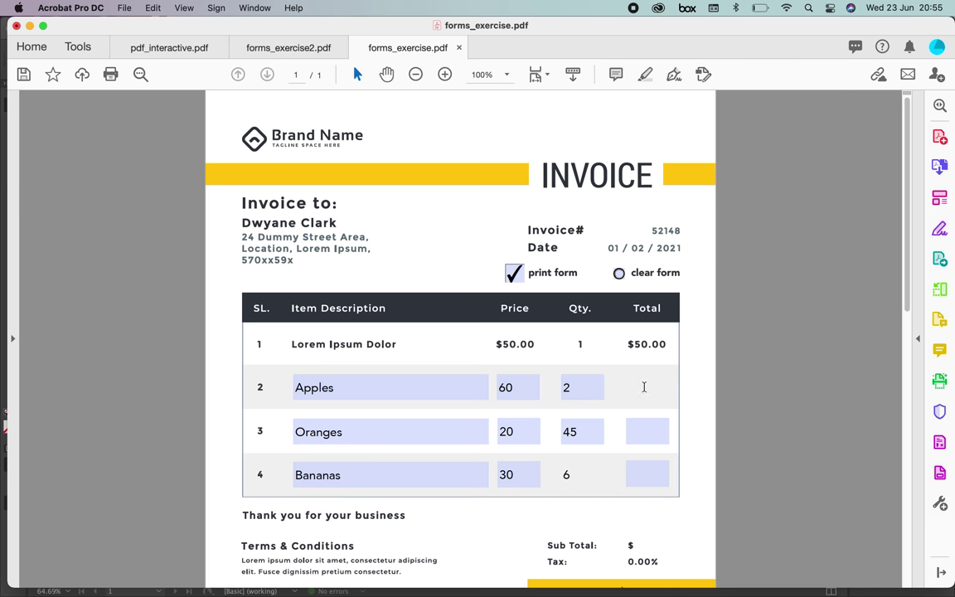
- Test the print form checkbox to bring up the Print dialog, and cancel without printing
scroll(553, 414, down, 3)
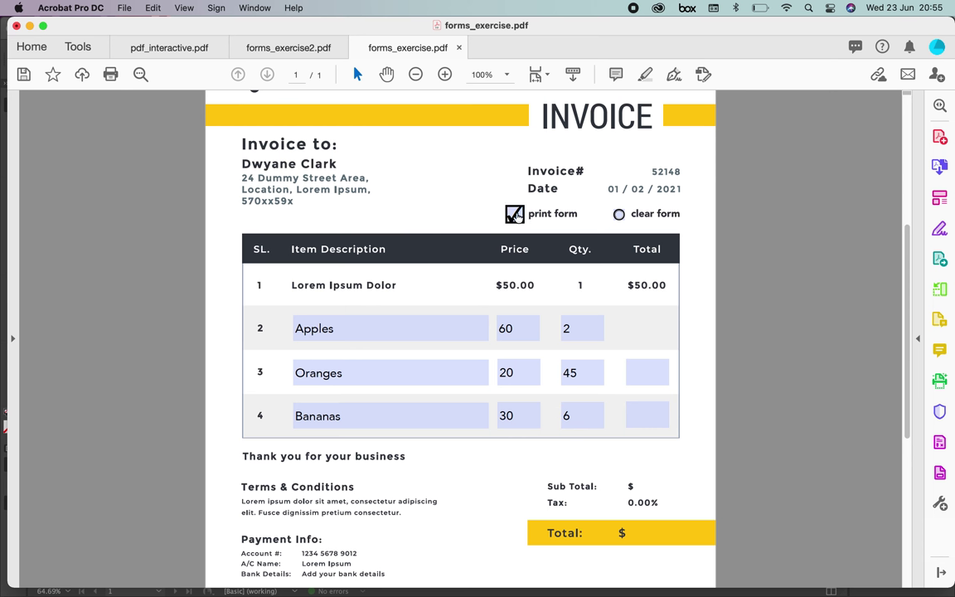
click(515, 214)
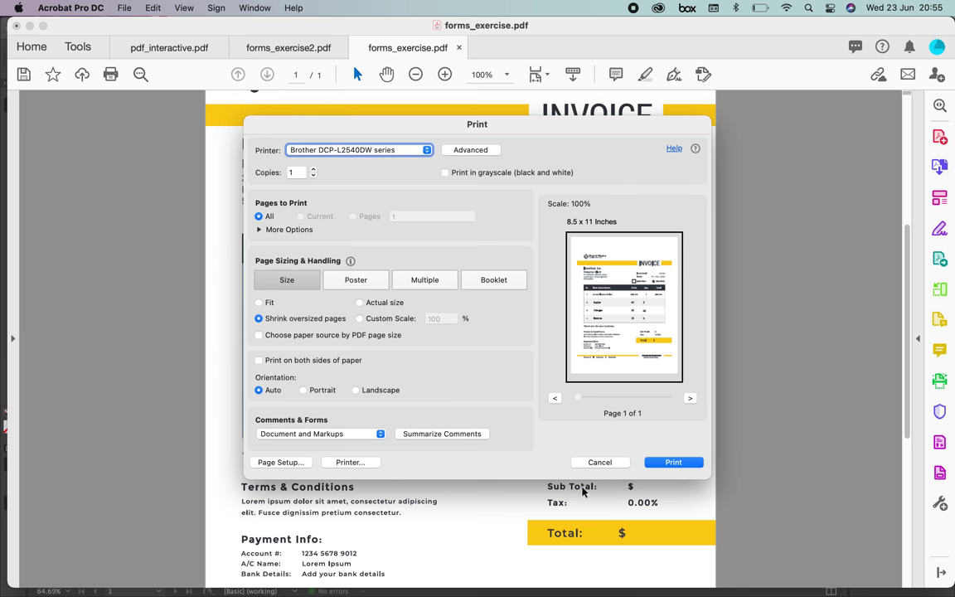
click(608, 464)
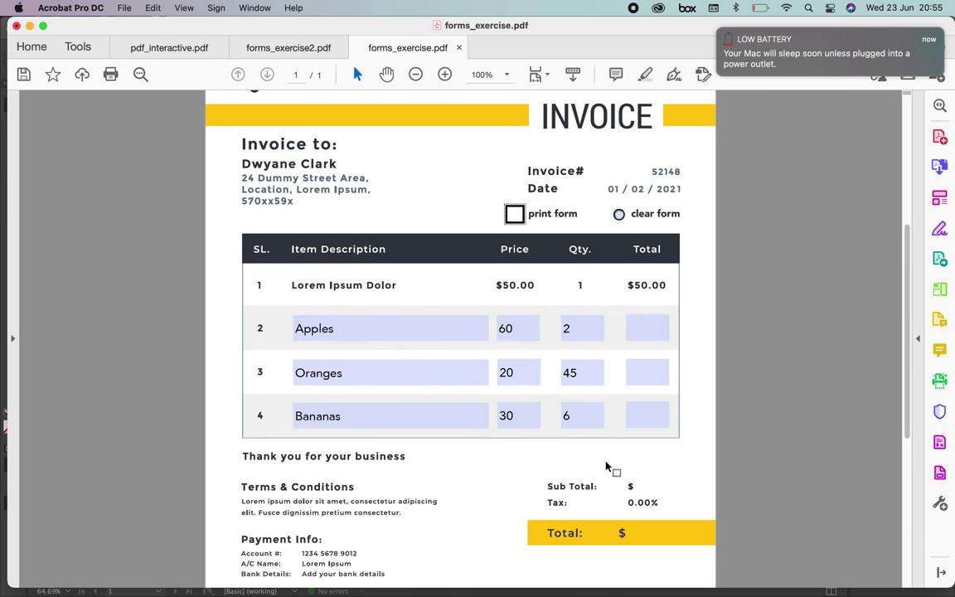
click(720, 31)
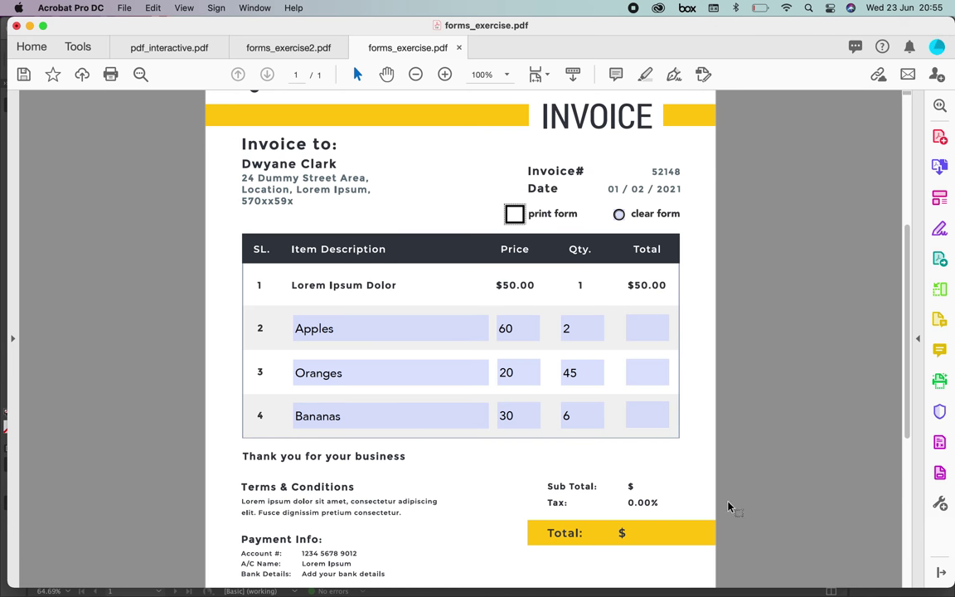
- Reset all the filled-in invoice fields with the clear form control
scroll(648, 496, down, 2)
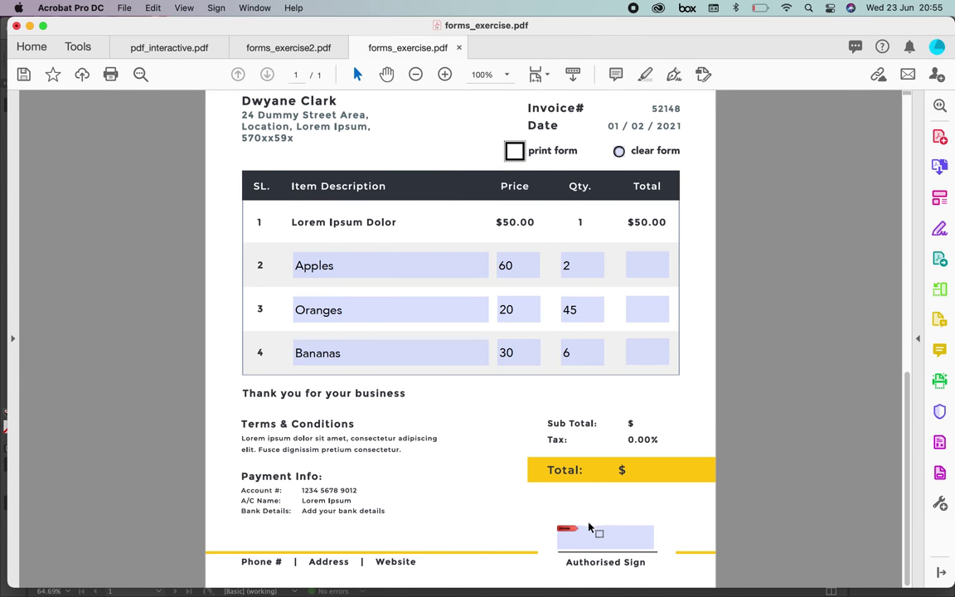
click(620, 154)
click(621, 154)
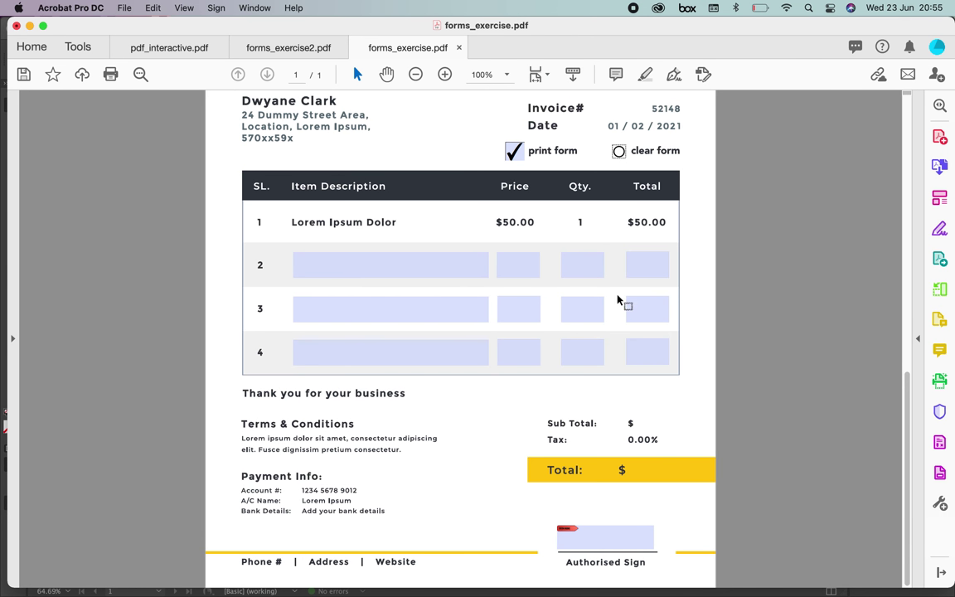
- Sign the Authorised Sign field with the existing Digital ID in Standard Text appearance, entering the Digital ID password
click(601, 545)
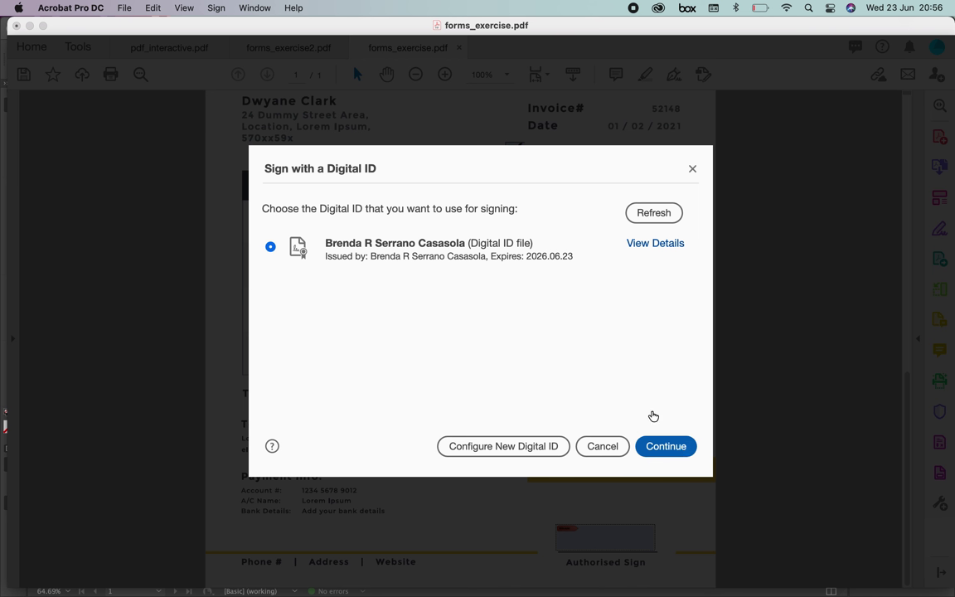
click(669, 446)
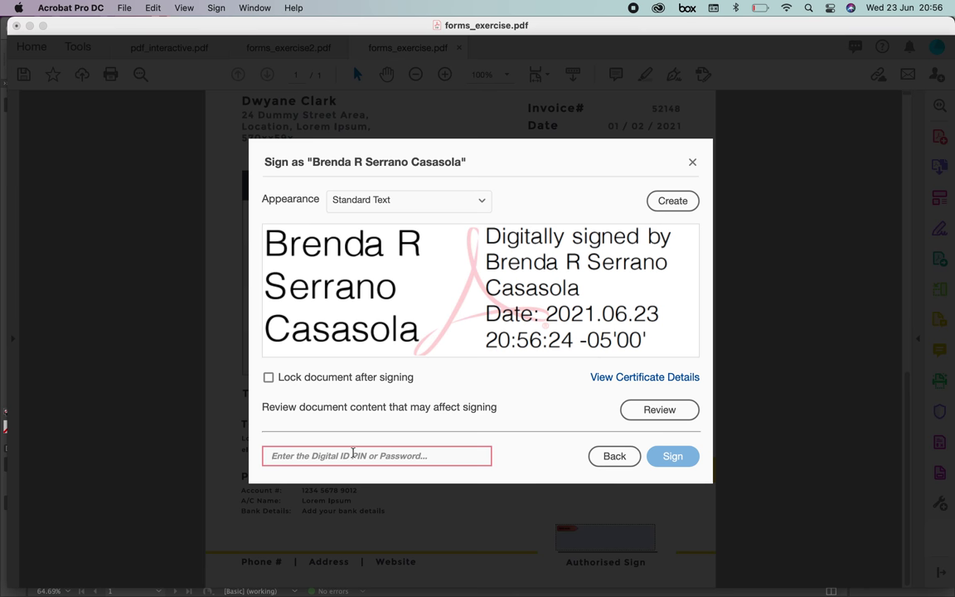
text(••••••••)
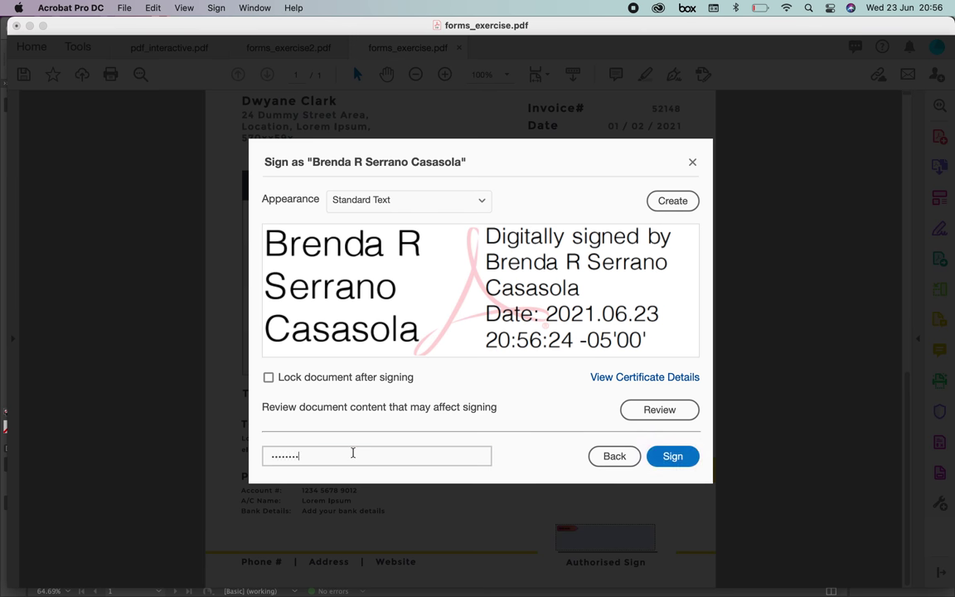
click(677, 458)
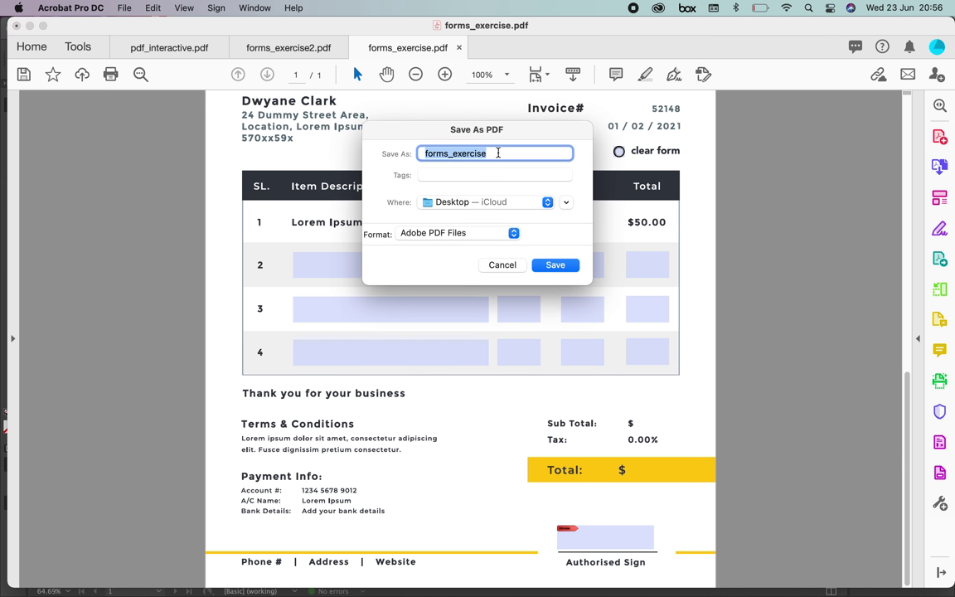
- Save the signed PDF on the Desktop as forms_exercise, replacing the existing file
click(568, 270)
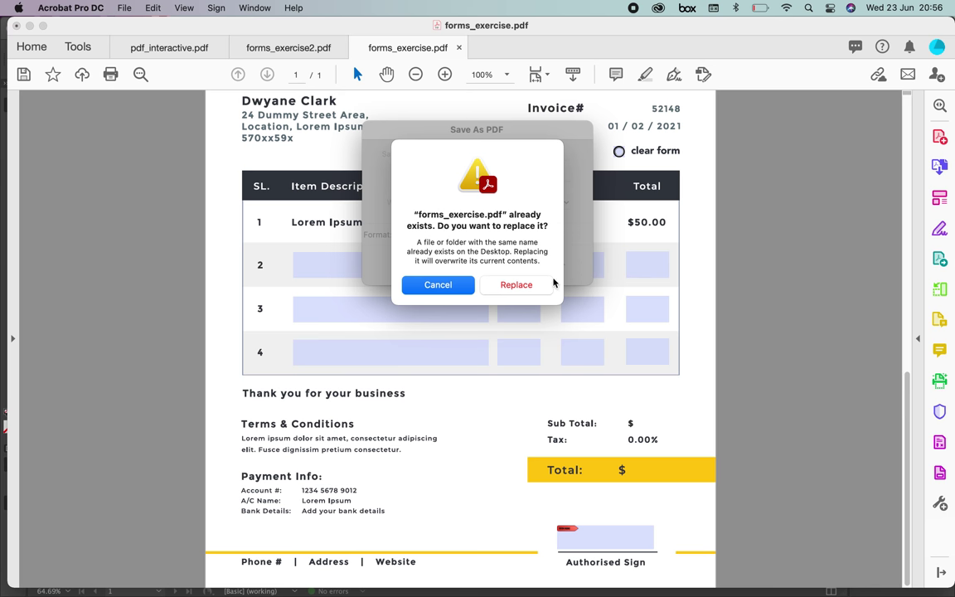
click(517, 282)
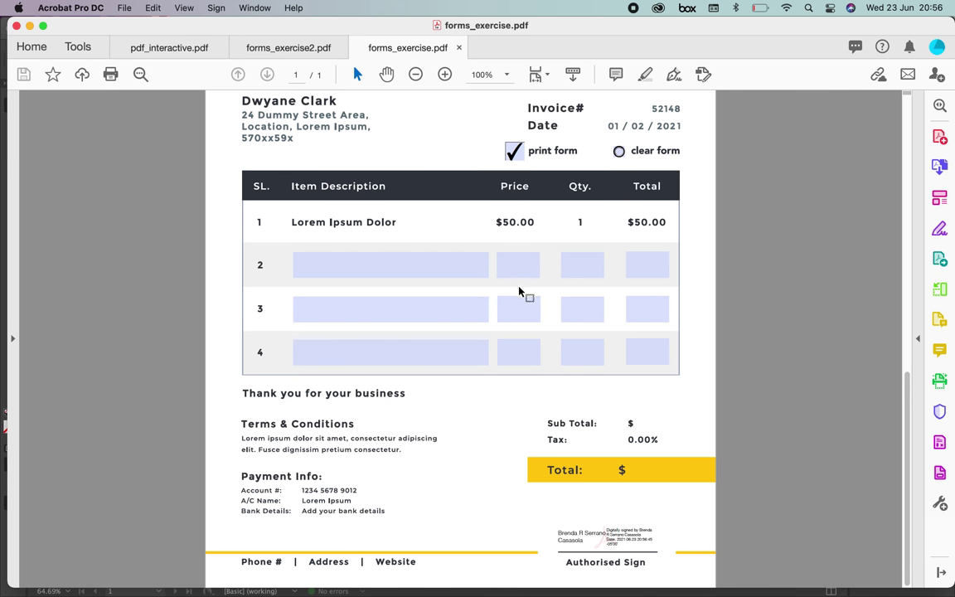
key(super+0)
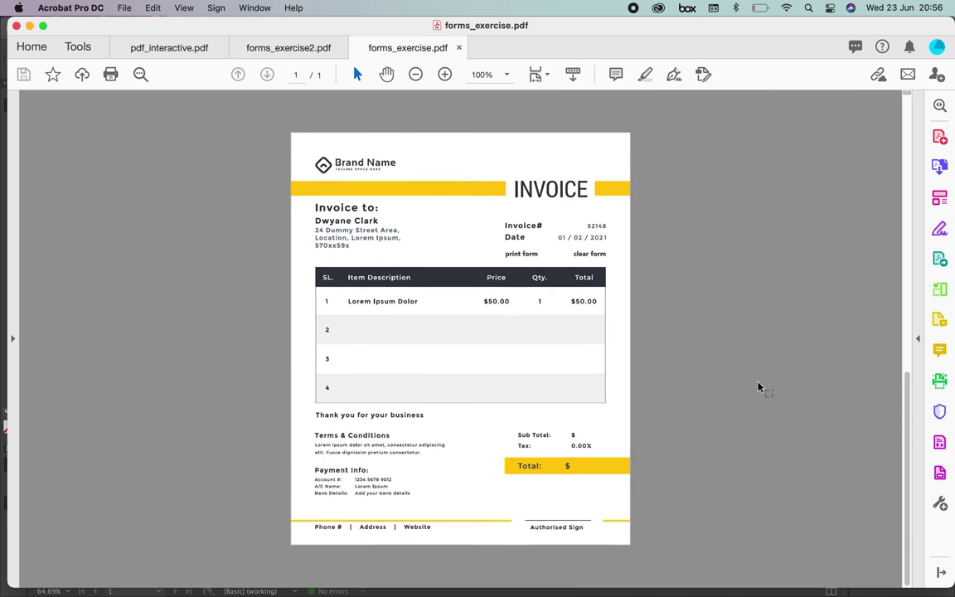